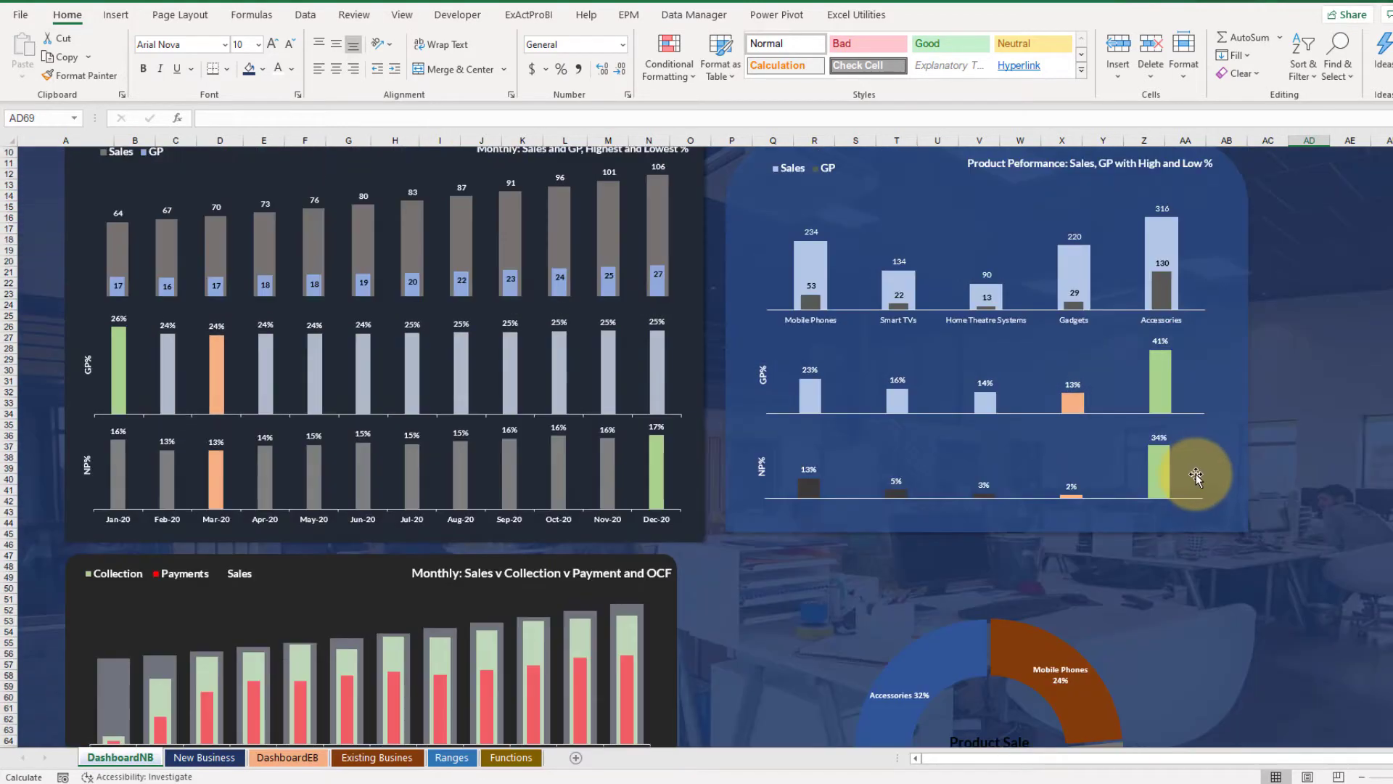
# Enlarge the Product Sale Share donut chart slightly and shift it up and left.
pyautogui.scroll(-4, 1198, 476)
pyautogui.scroll(5, 1199, 479)
pyautogui.scroll(-8, 1199, 480)
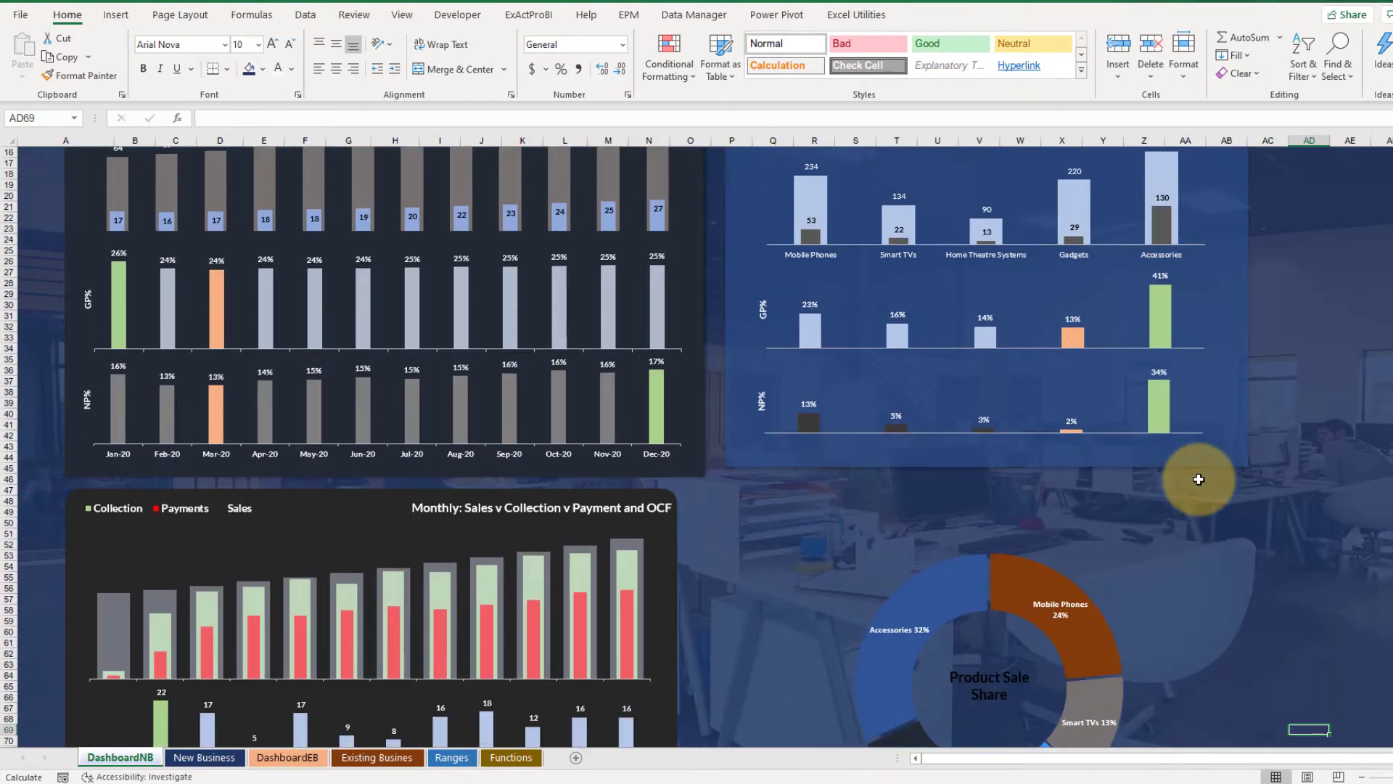
pyautogui.scroll(4, 1199, 479)
pyautogui.scroll(-7, 1197, 475)
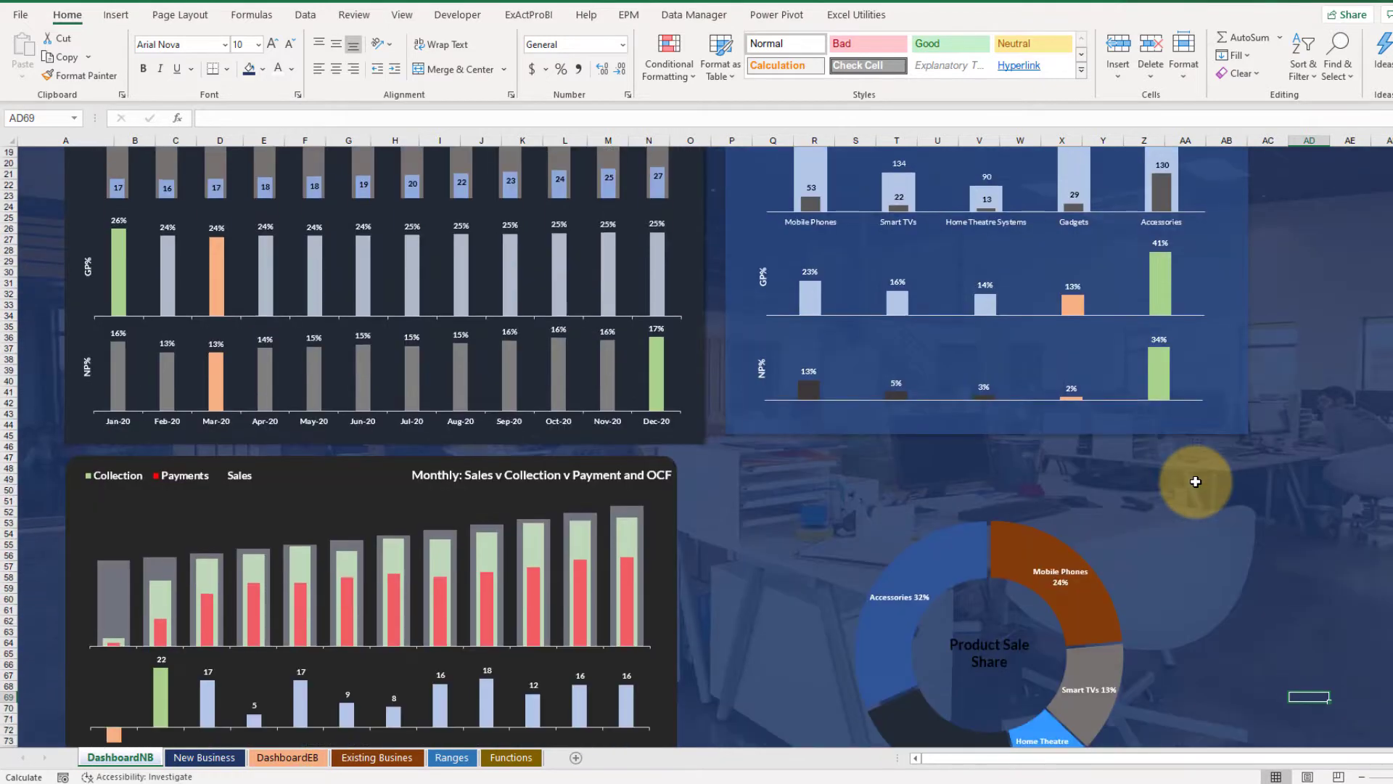
pyautogui.click(1051, 433)
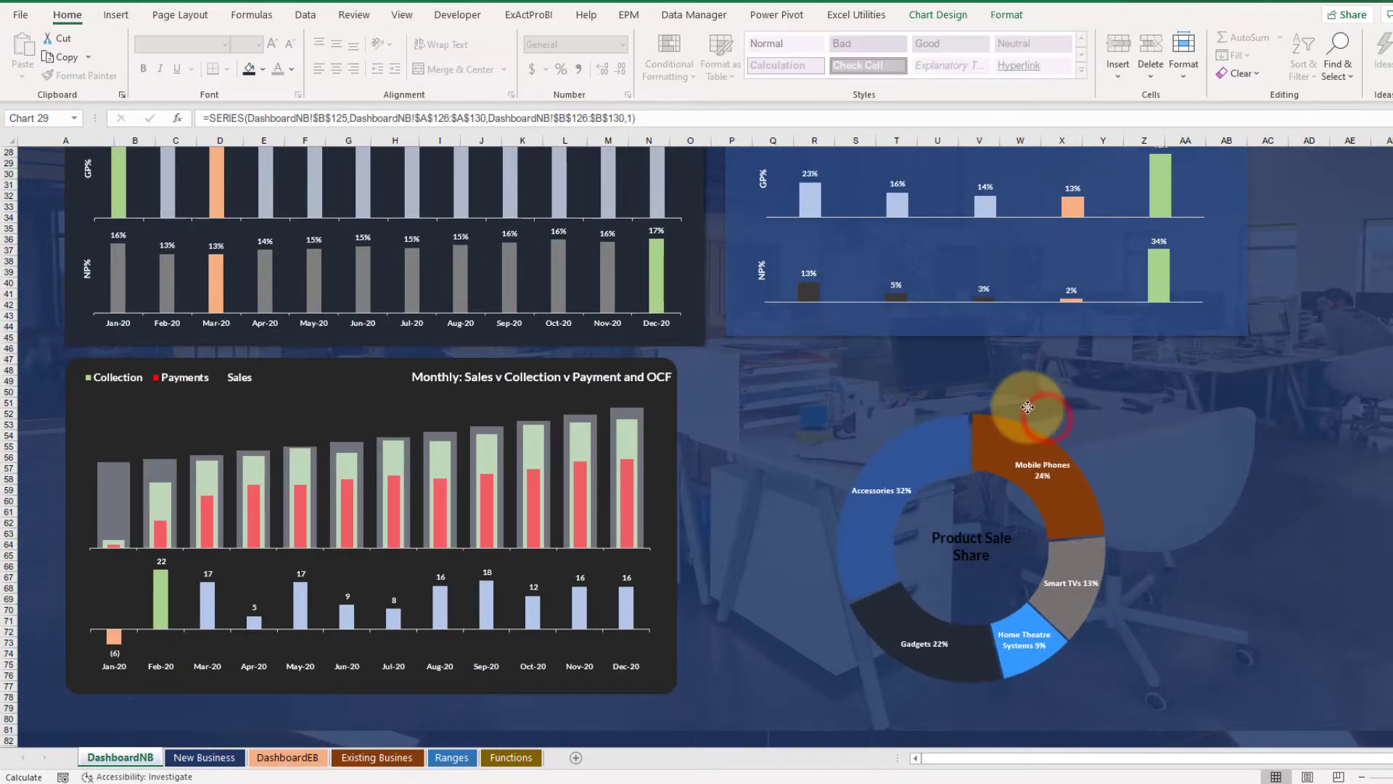
pyautogui.click(1060, 417)
pyautogui.scroll(4, 1233, 479)
pyautogui.scroll(5, 1233, 478)
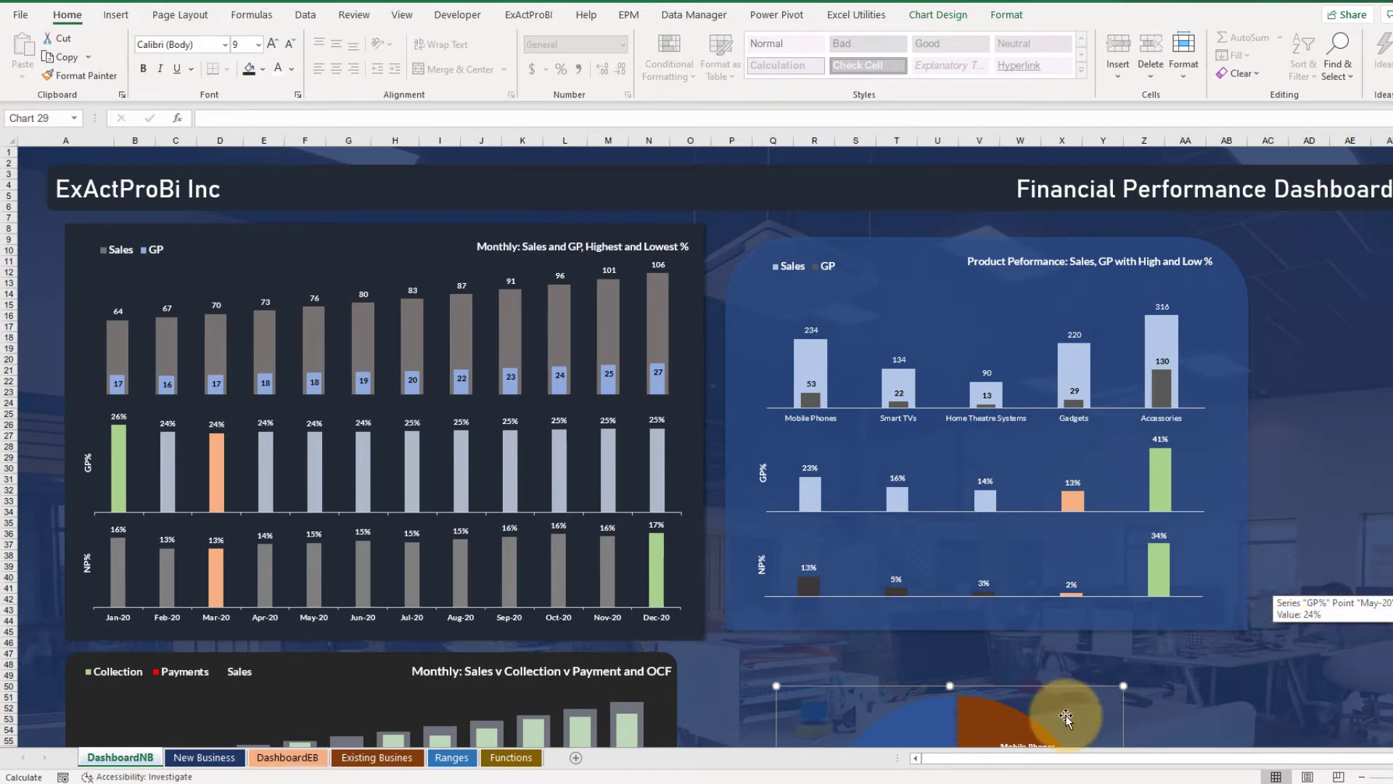
pyautogui.scroll(-8, 1067, 719)
pyautogui.scroll(-2, 1068, 719)
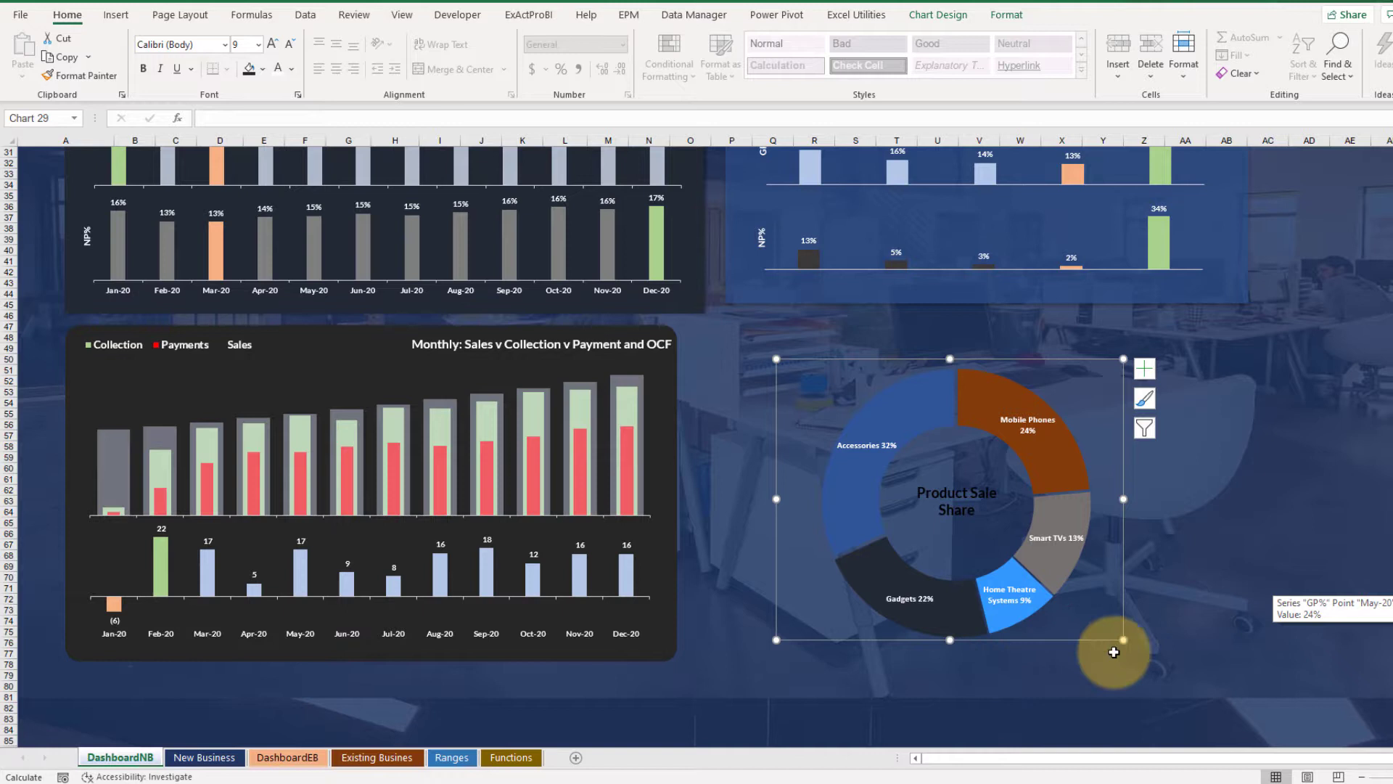
pyautogui.moveTo(1123, 640); pyautogui.dragTo(1143, 661)
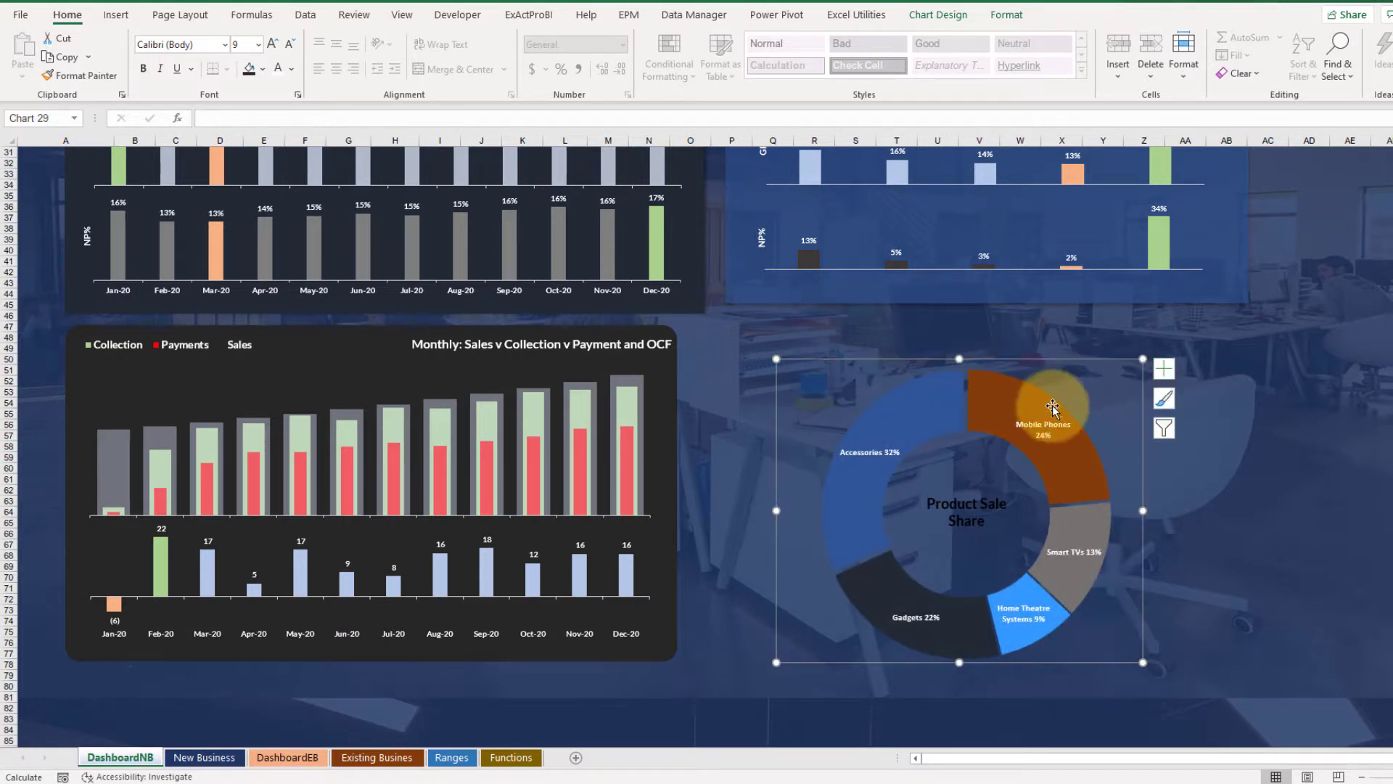
pyautogui.moveTo(1043, 368); pyautogui.dragTo(1014, 354)
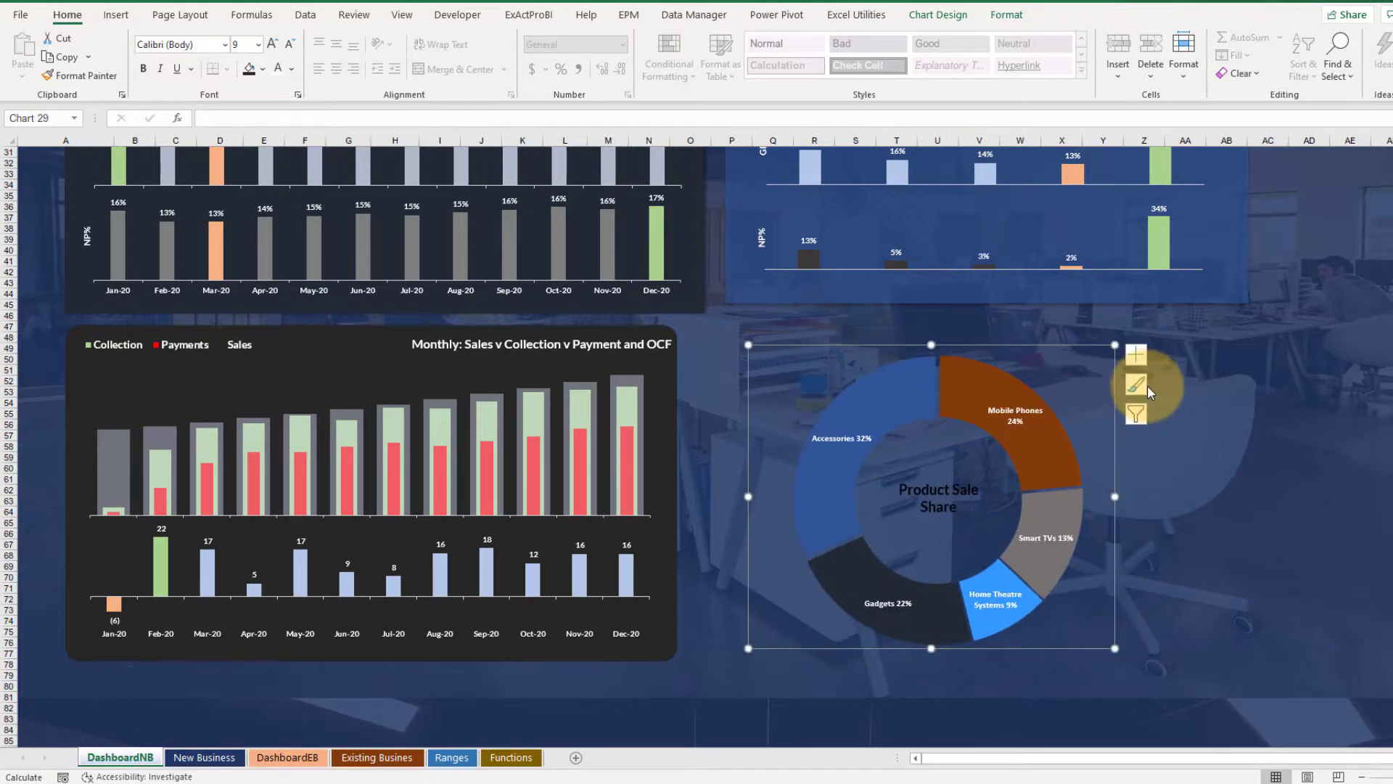
# Make the Product Sale Share title inside the donut white.
pyautogui.click(952, 486)
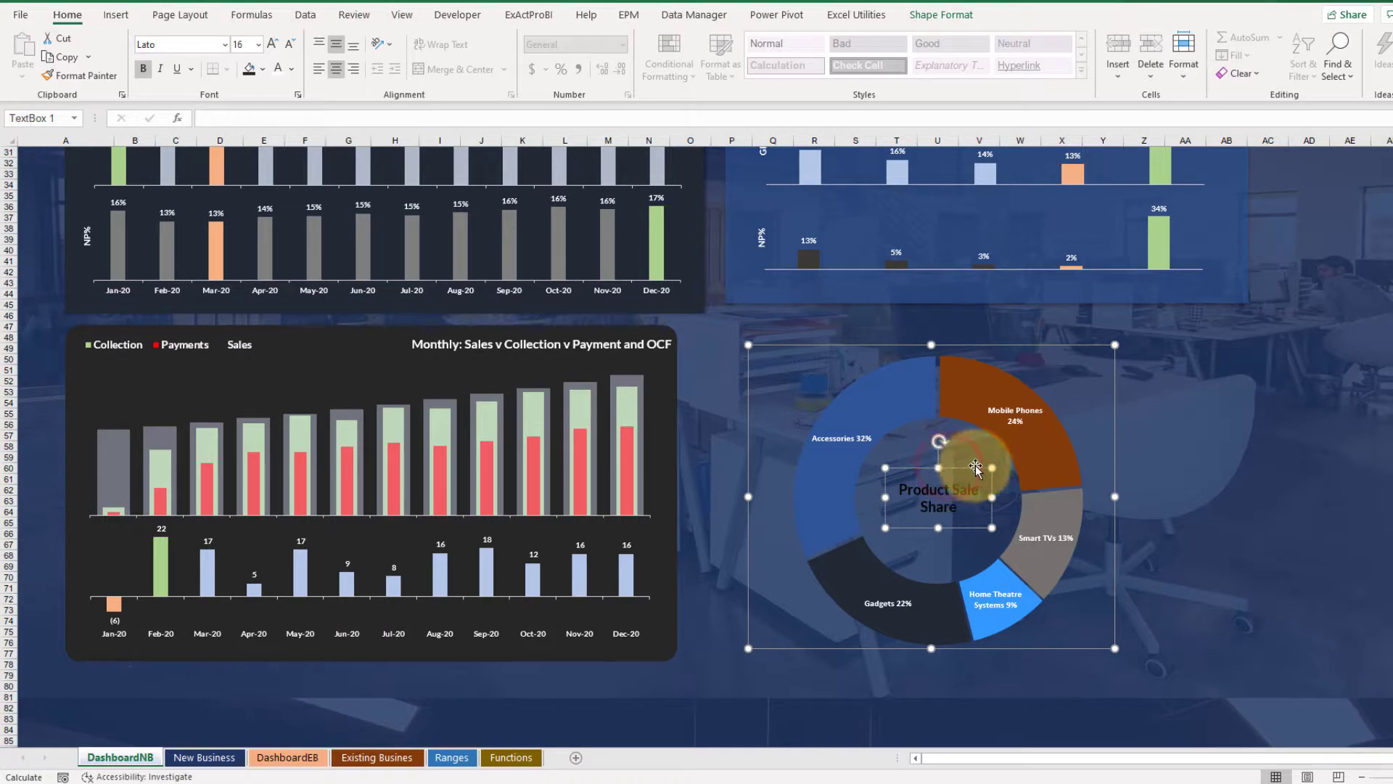
pyautogui.click(941, 15)
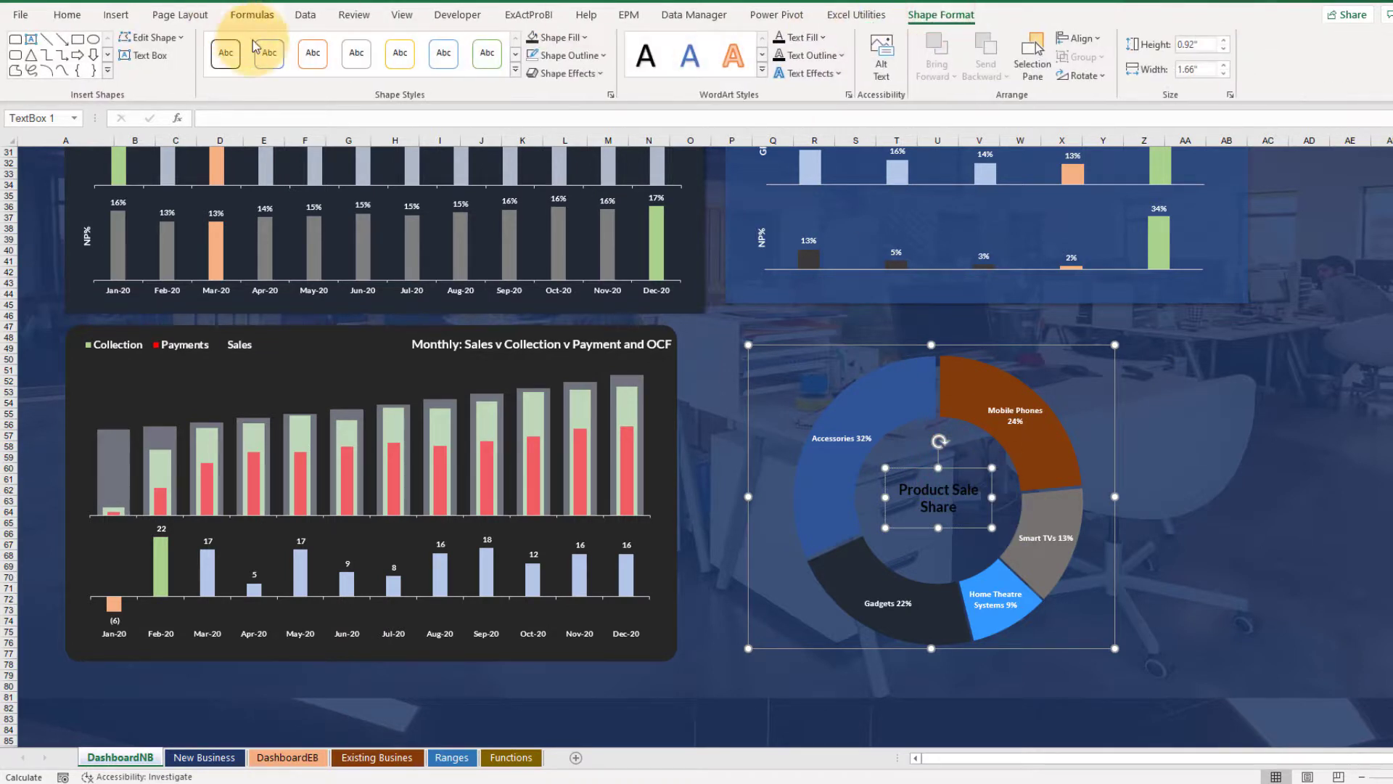
pyautogui.click(58, 18)
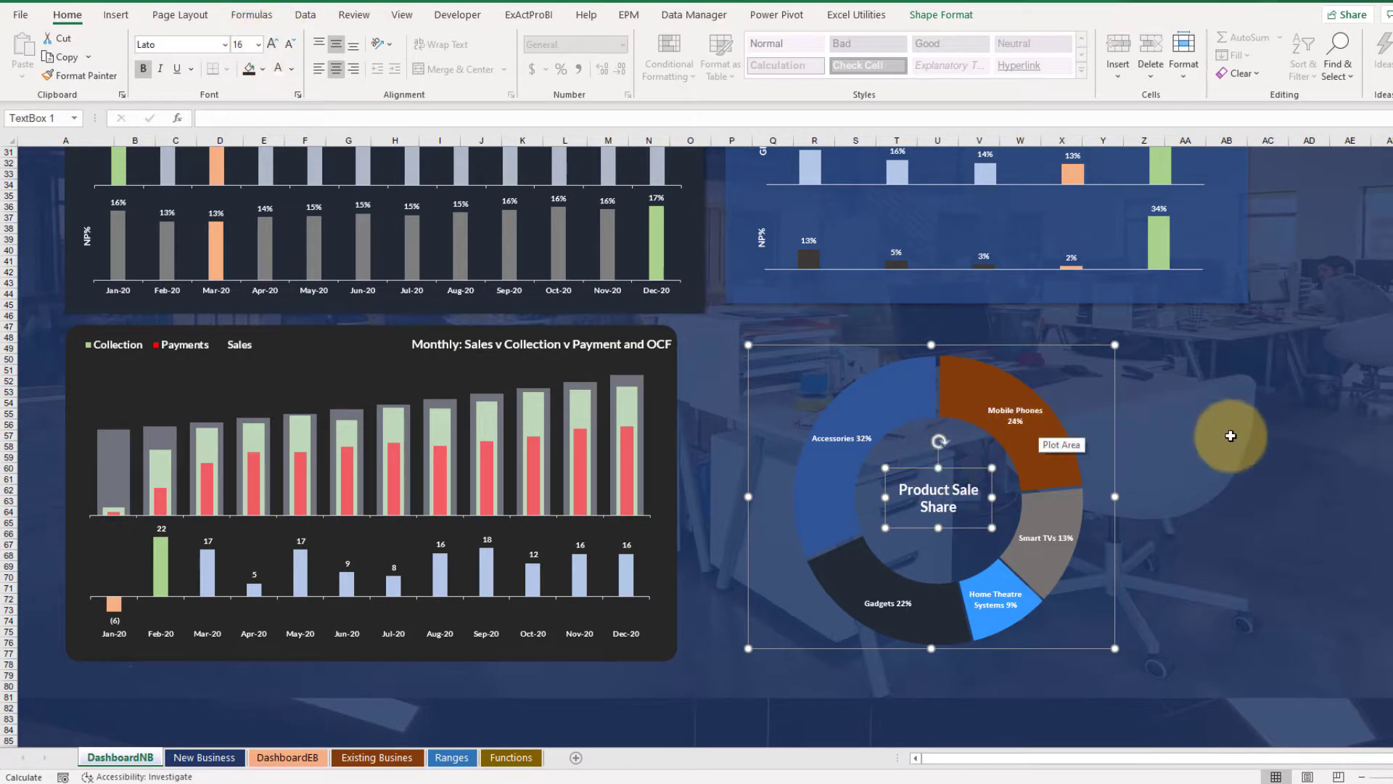
pyautogui.click(1208, 598)
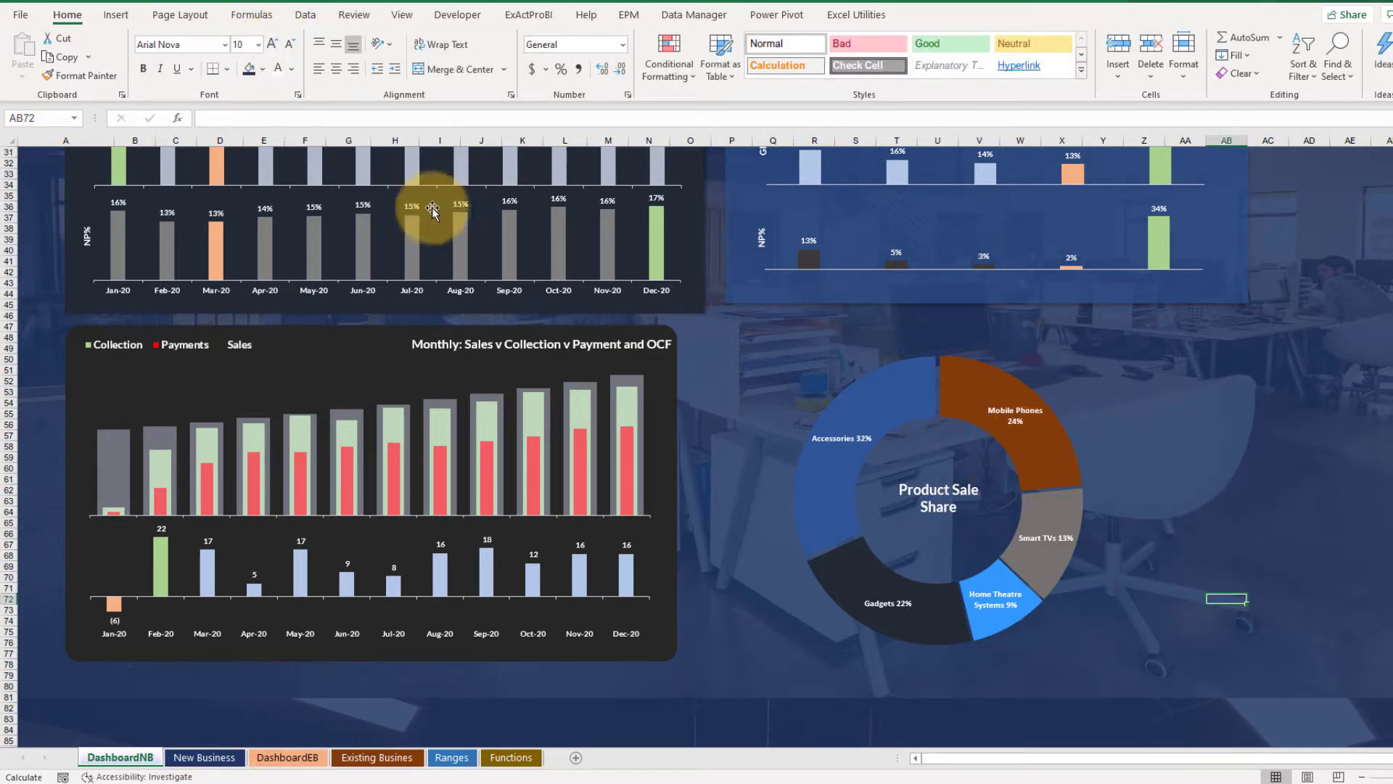
# Draw a teardrop shape over the donut chart and size it to about 5.42 inches square.
pyautogui.click(116, 15)
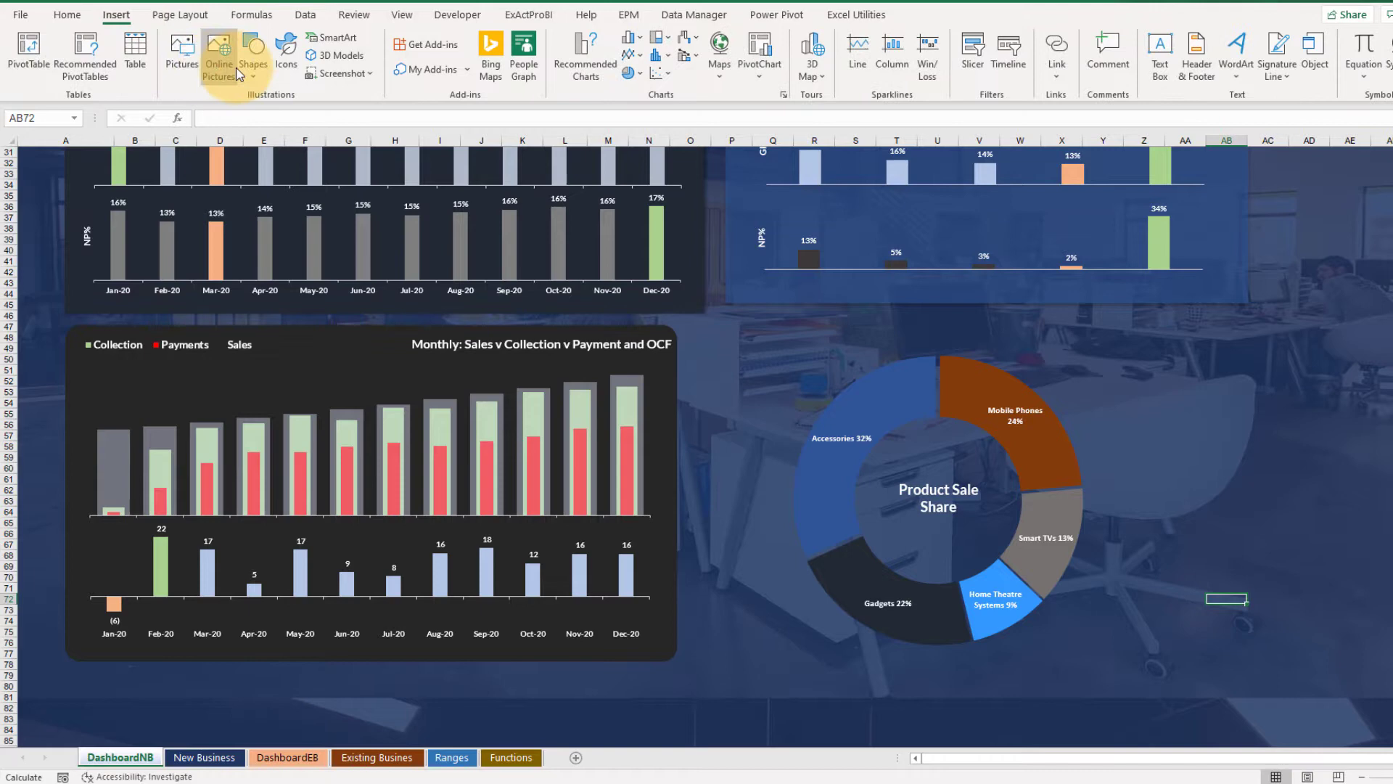
pyautogui.click(250, 76)
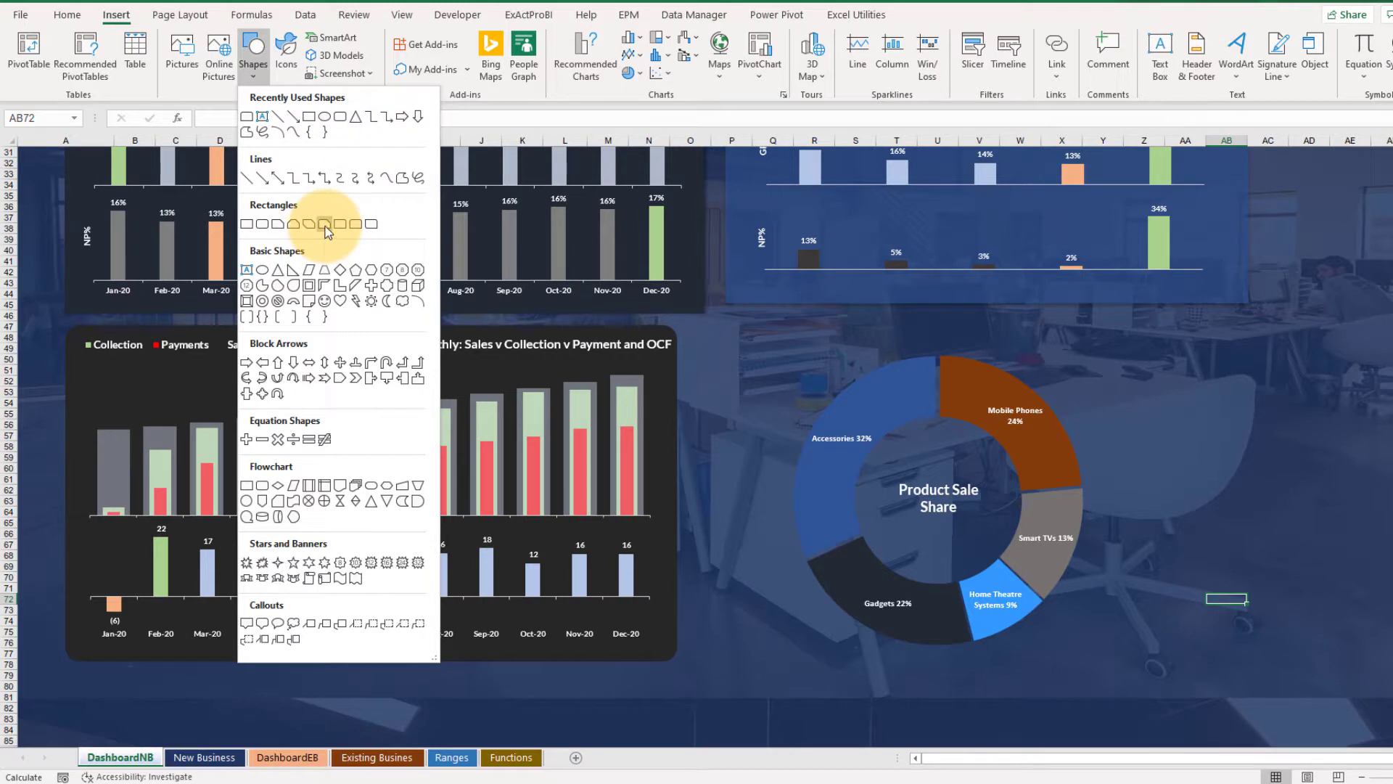
pyautogui.click(293, 285)
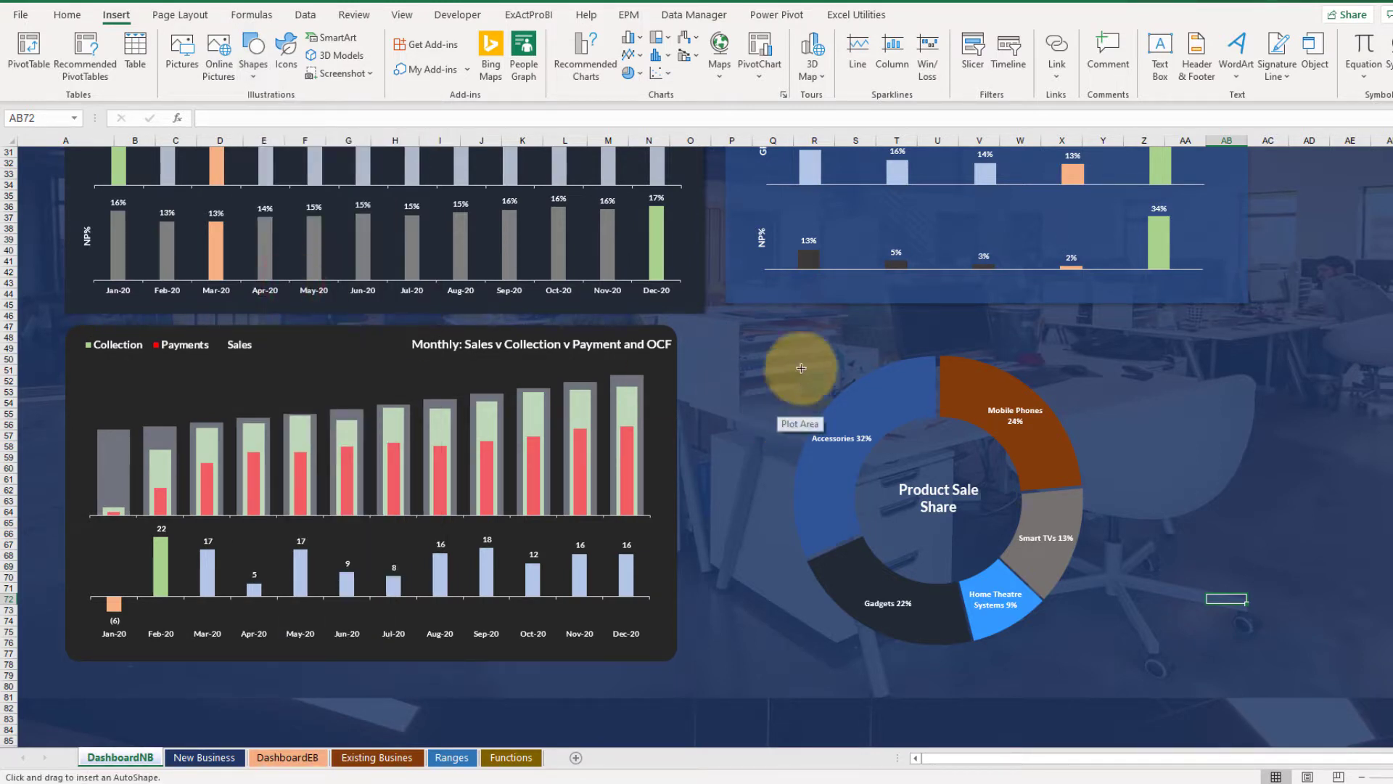
pyautogui.moveTo(814, 387); pyautogui.dragTo(1120, 695)
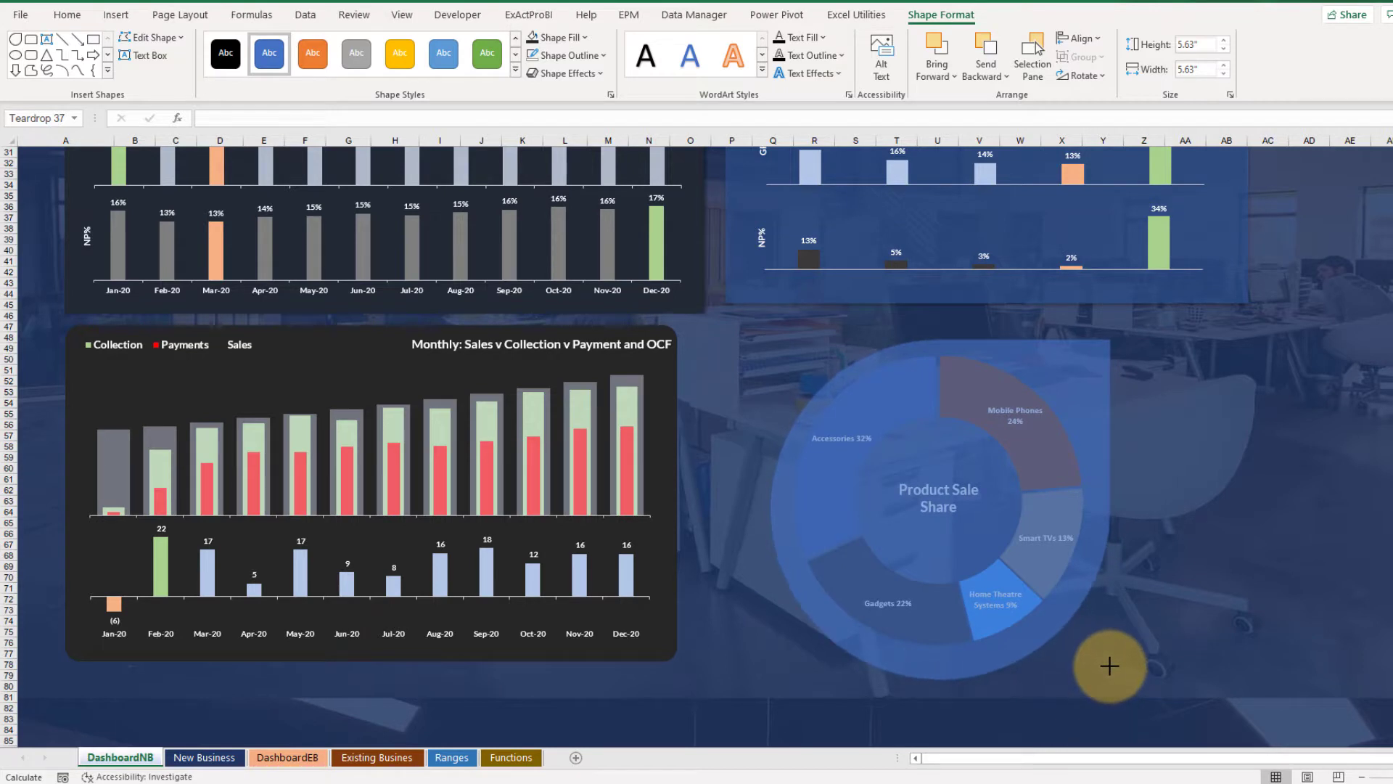
pyautogui.moveTo(1107, 669); pyautogui.dragTo(1100, 597)
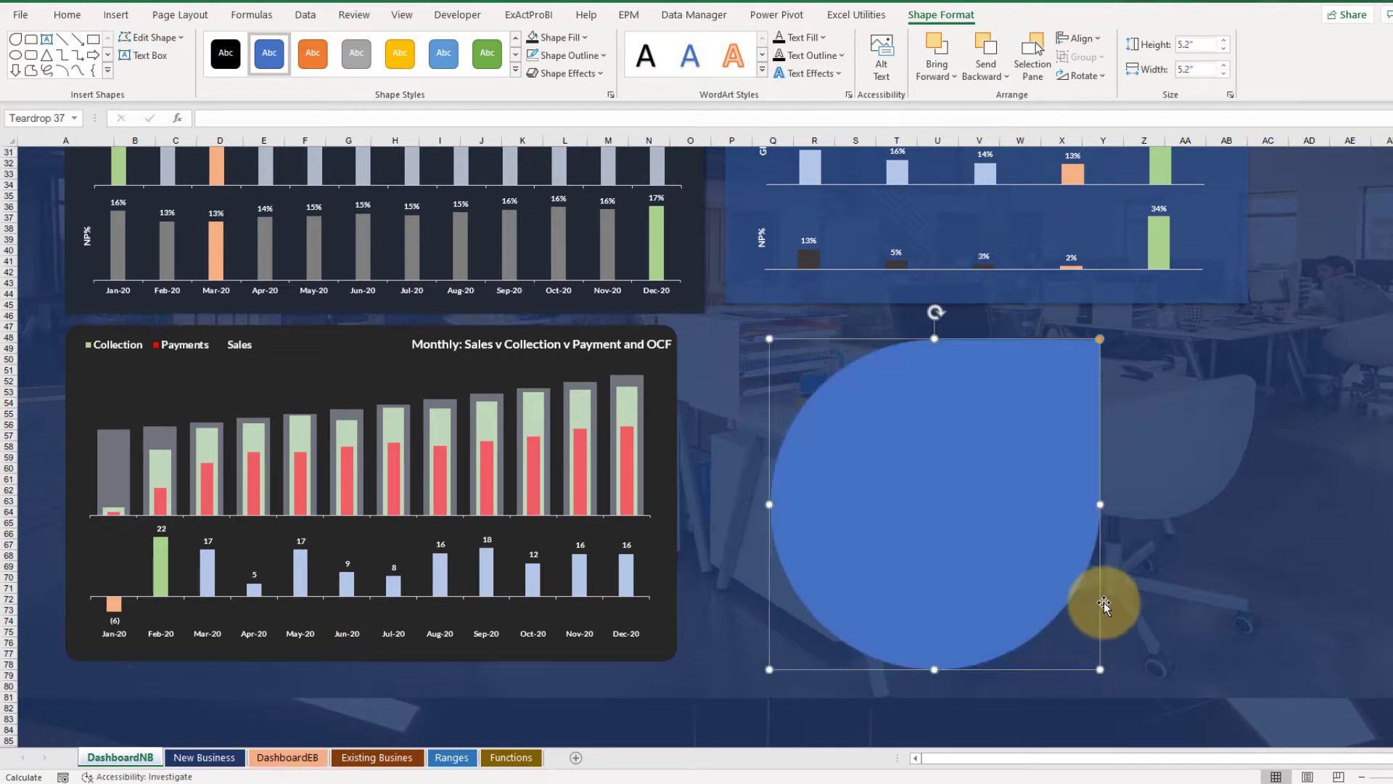
pyautogui.moveTo(1100, 669); pyautogui.dragTo(1117, 686)
pyautogui.moveTo(1034, 624); pyautogui.dragTo(1025, 614)
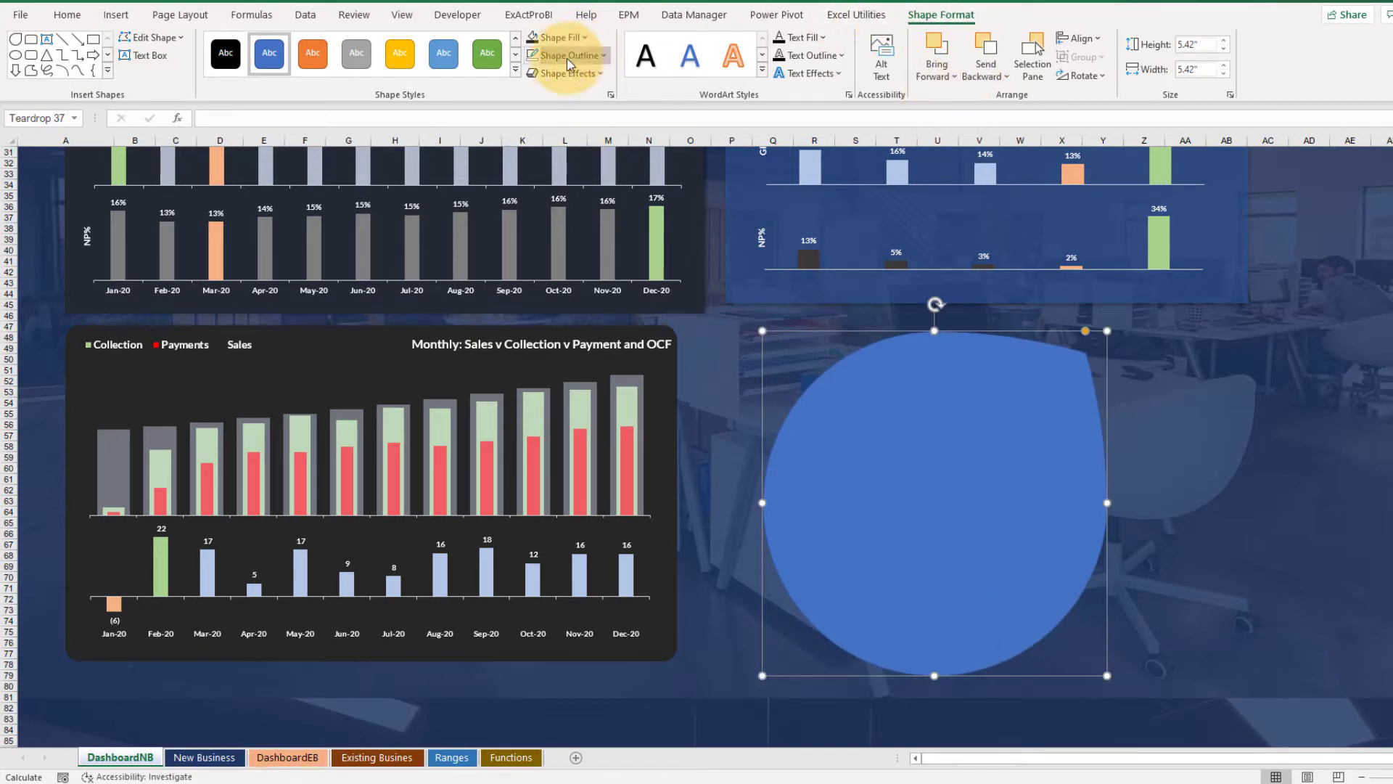
# Send the teardrop to the back, behind the donut chart.
pyautogui.click(987, 76)
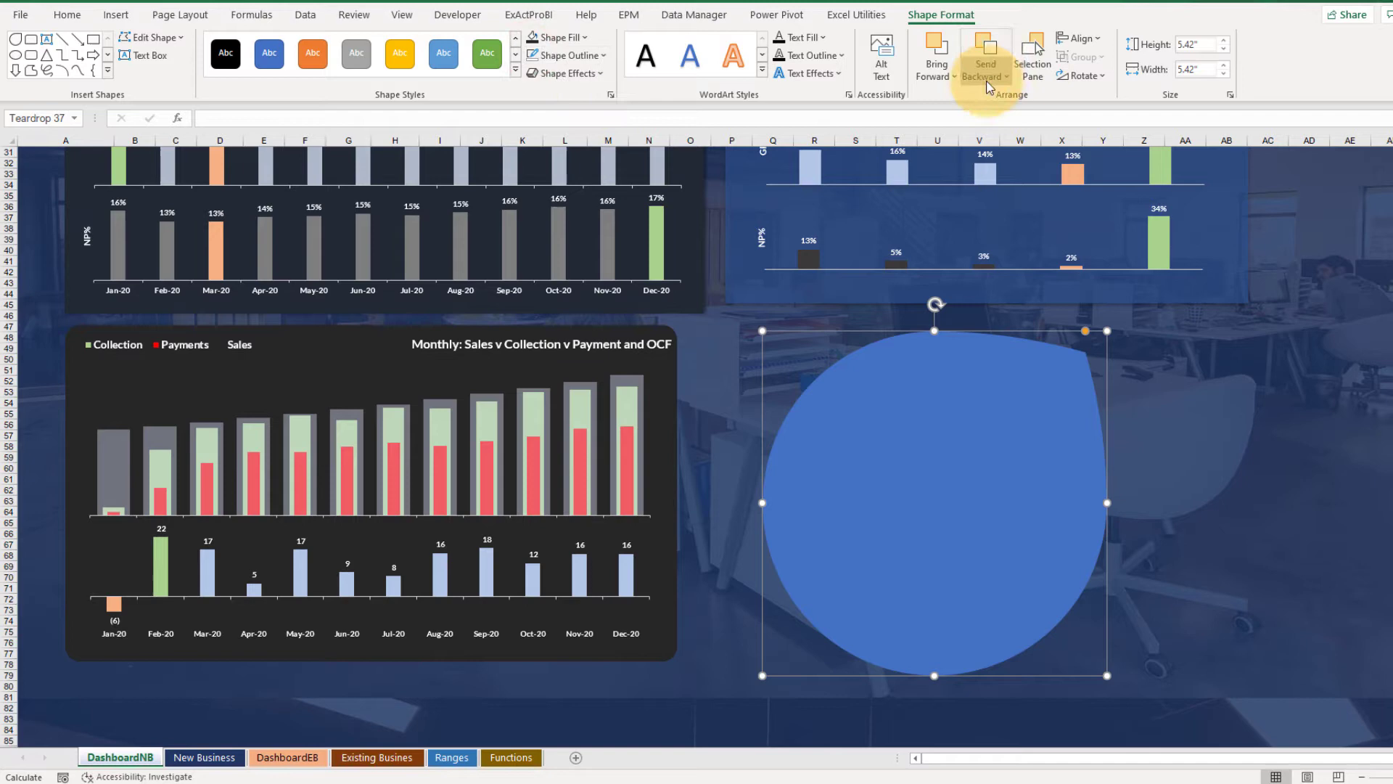
pyautogui.click(1006, 120)
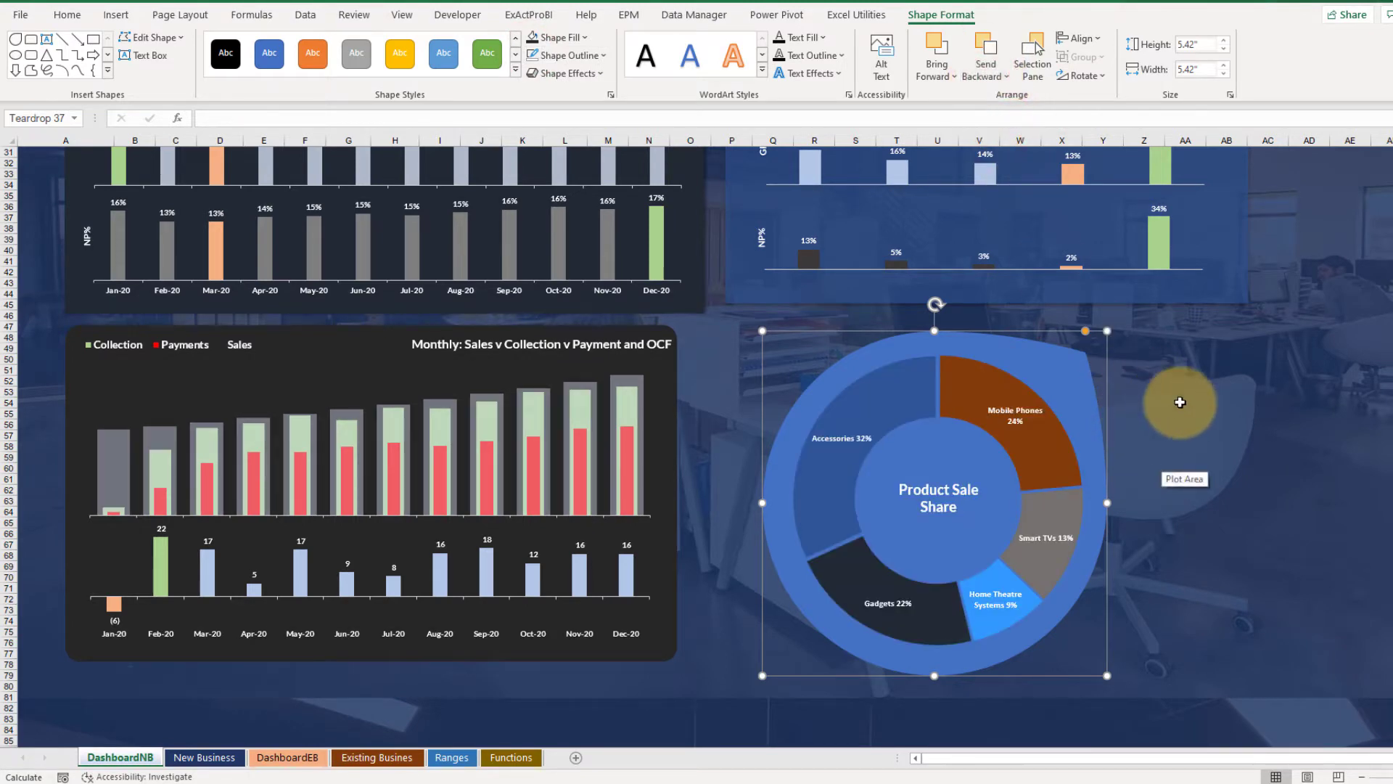
pyautogui.click(1064, 371)
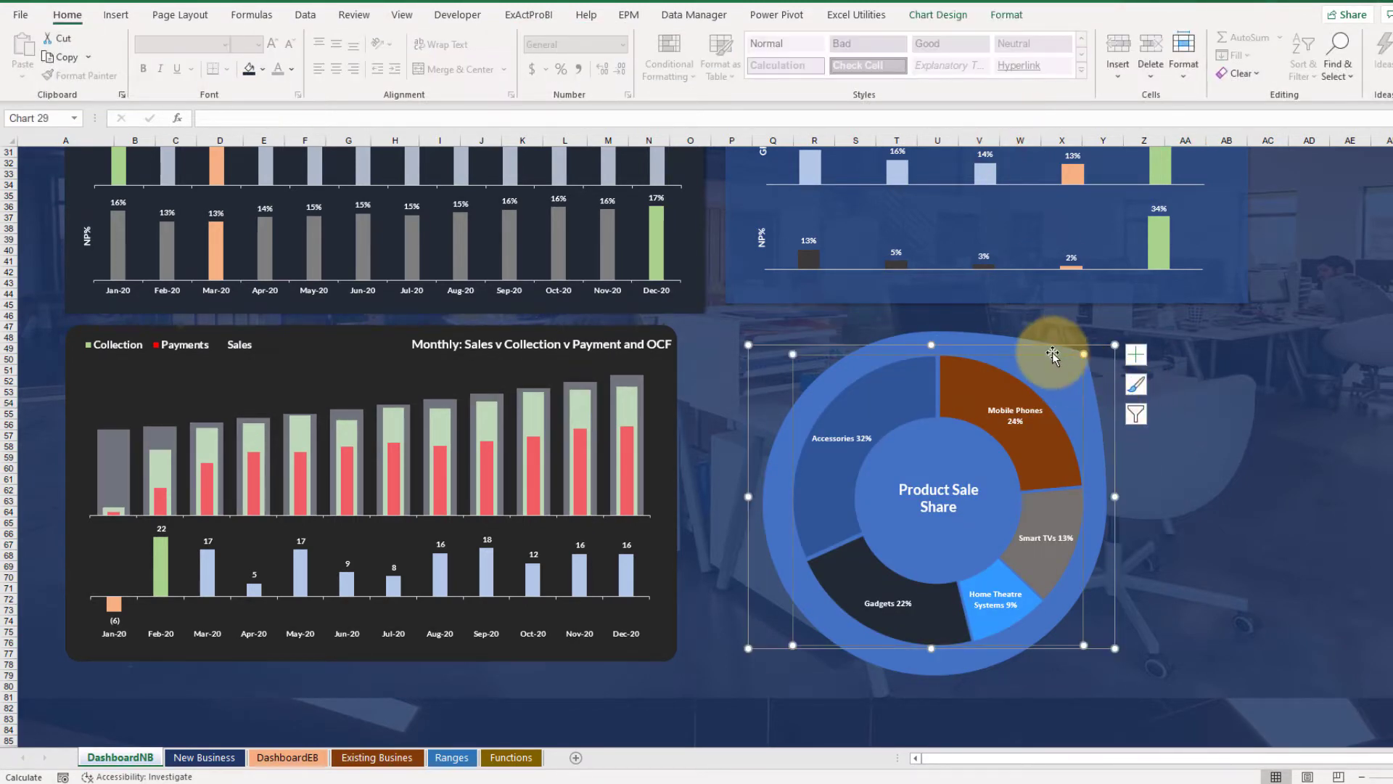
pyautogui.click(943, 327)
pyautogui.click(947, 341)
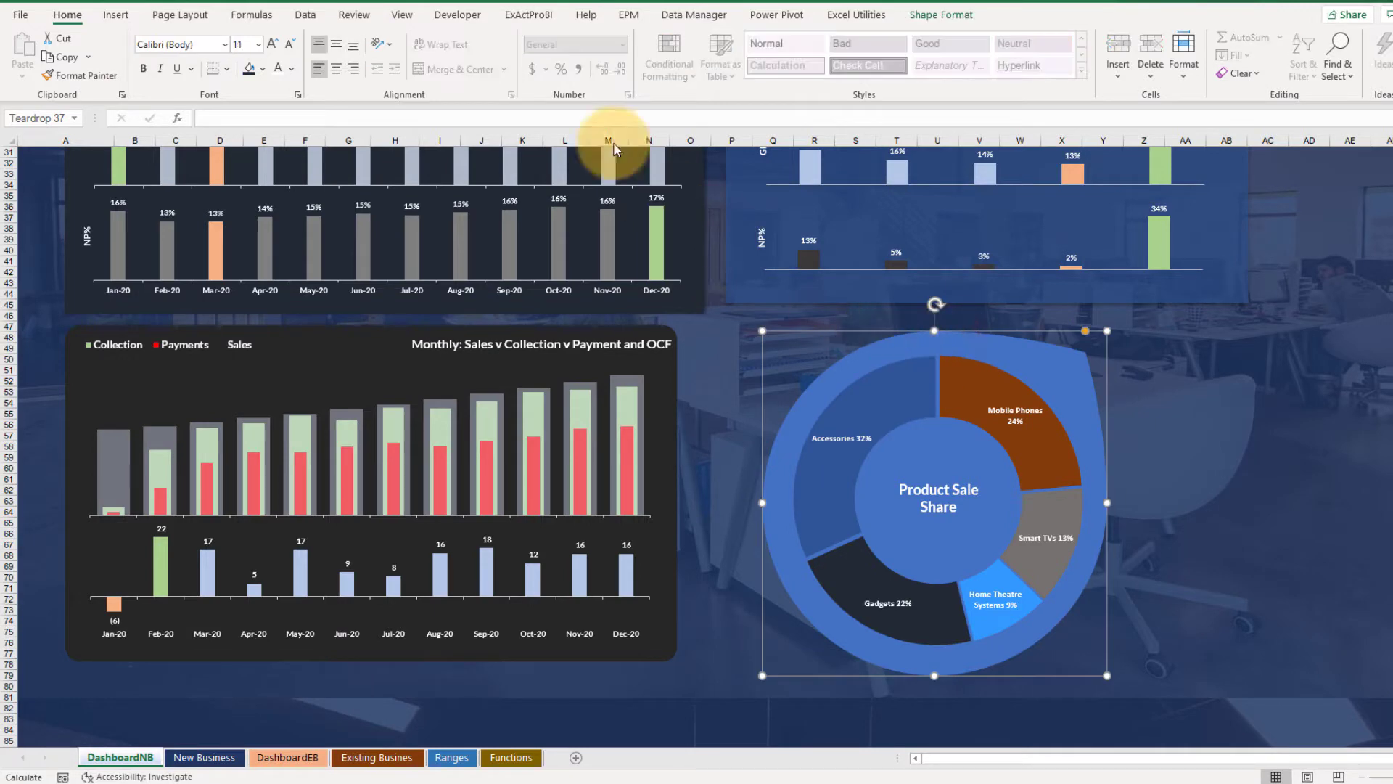
# Fill the teardrop with a dark navy theme colour.
pyautogui.click(937, 17)
pyautogui.click(557, 37)
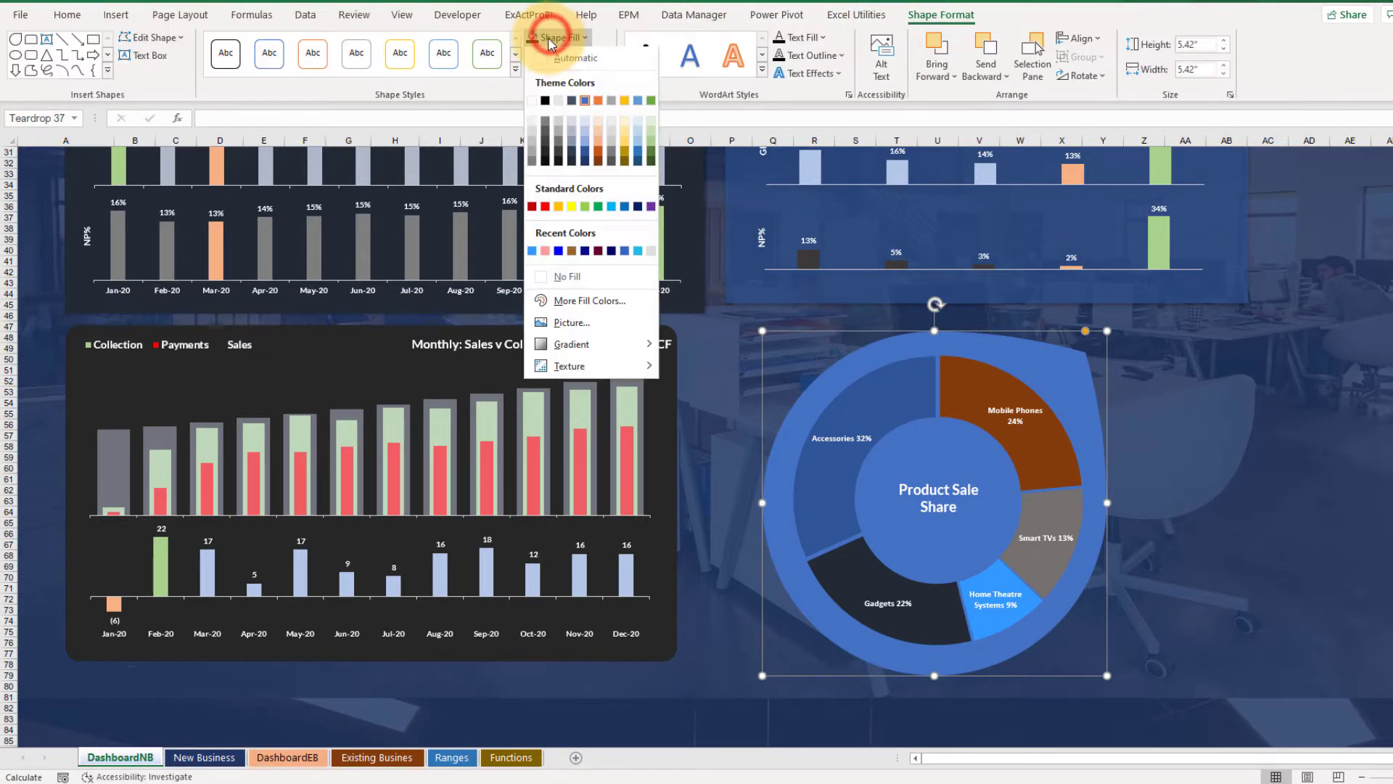
pyautogui.click(570, 161)
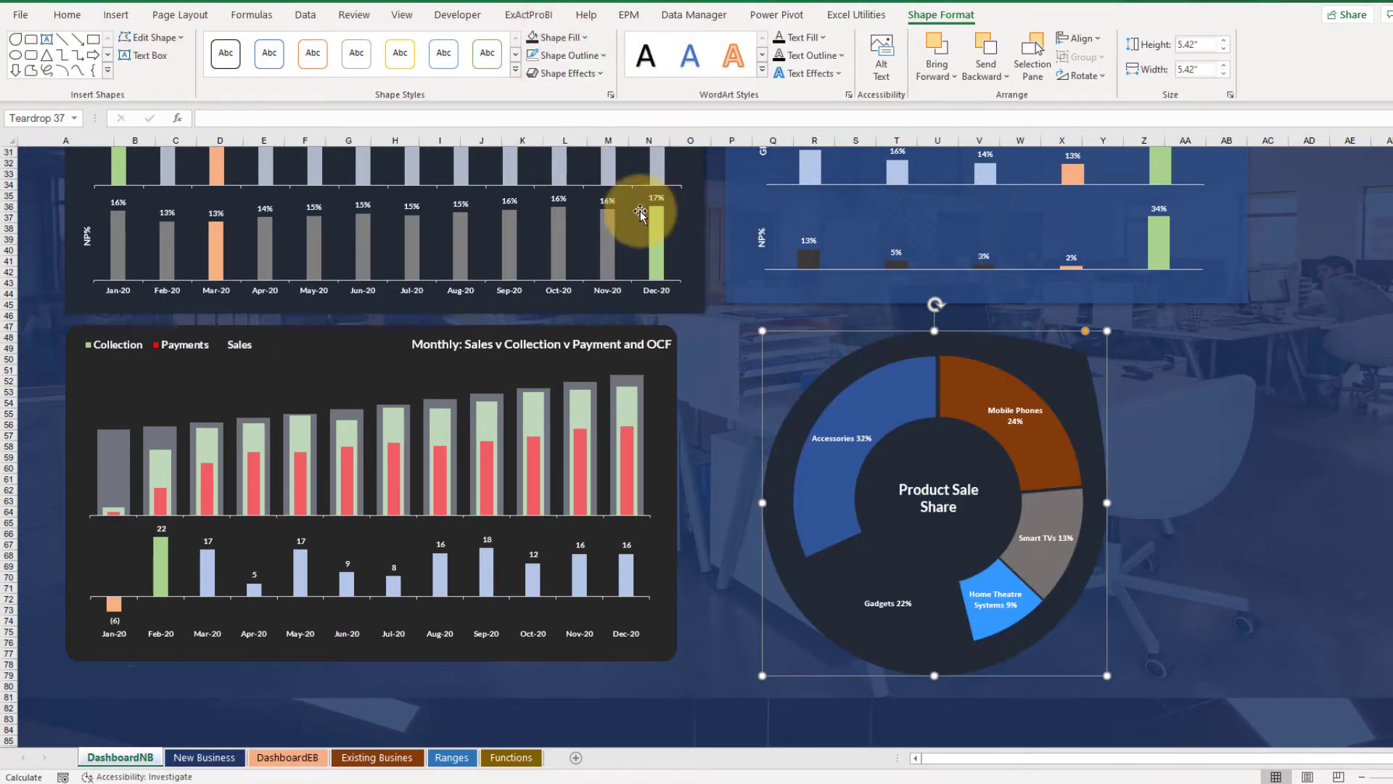
pyautogui.click(557, 37)
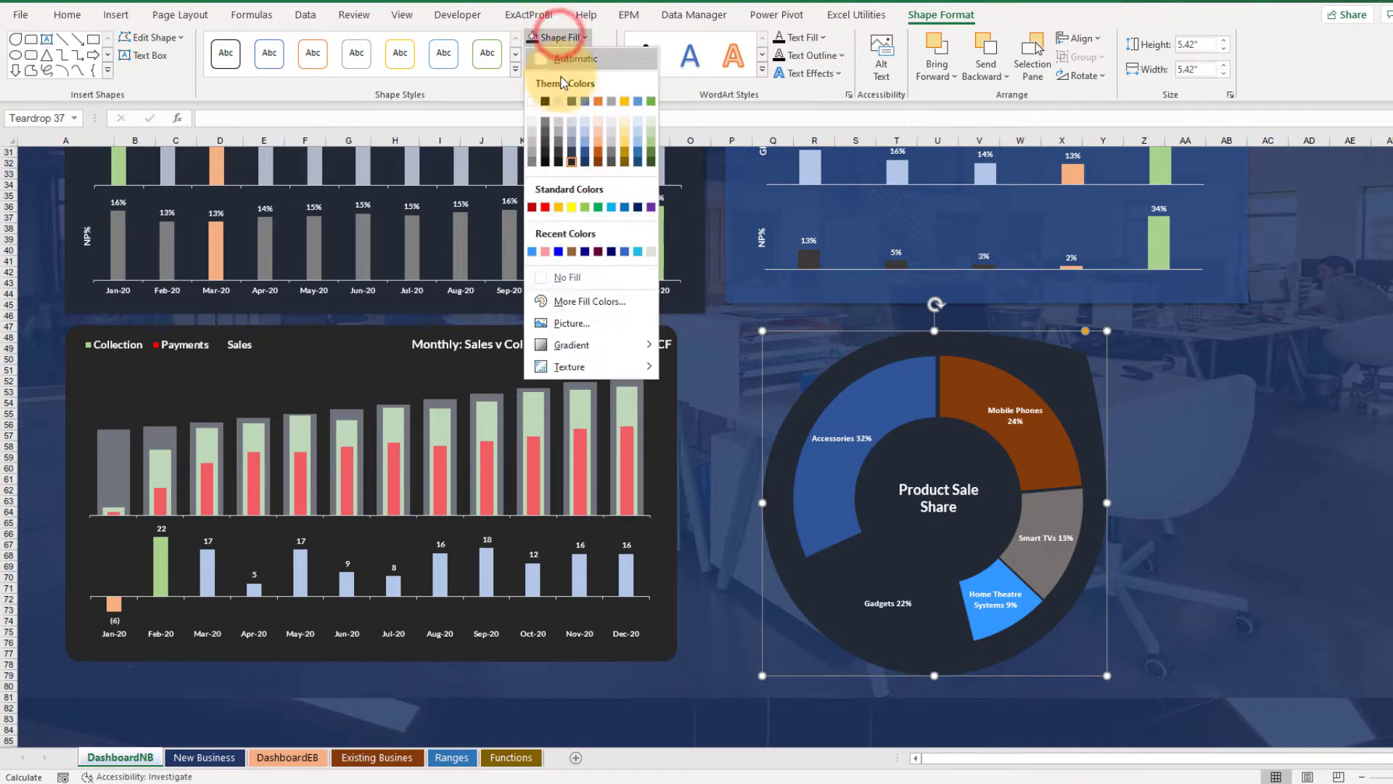
pyautogui.click(585, 162)
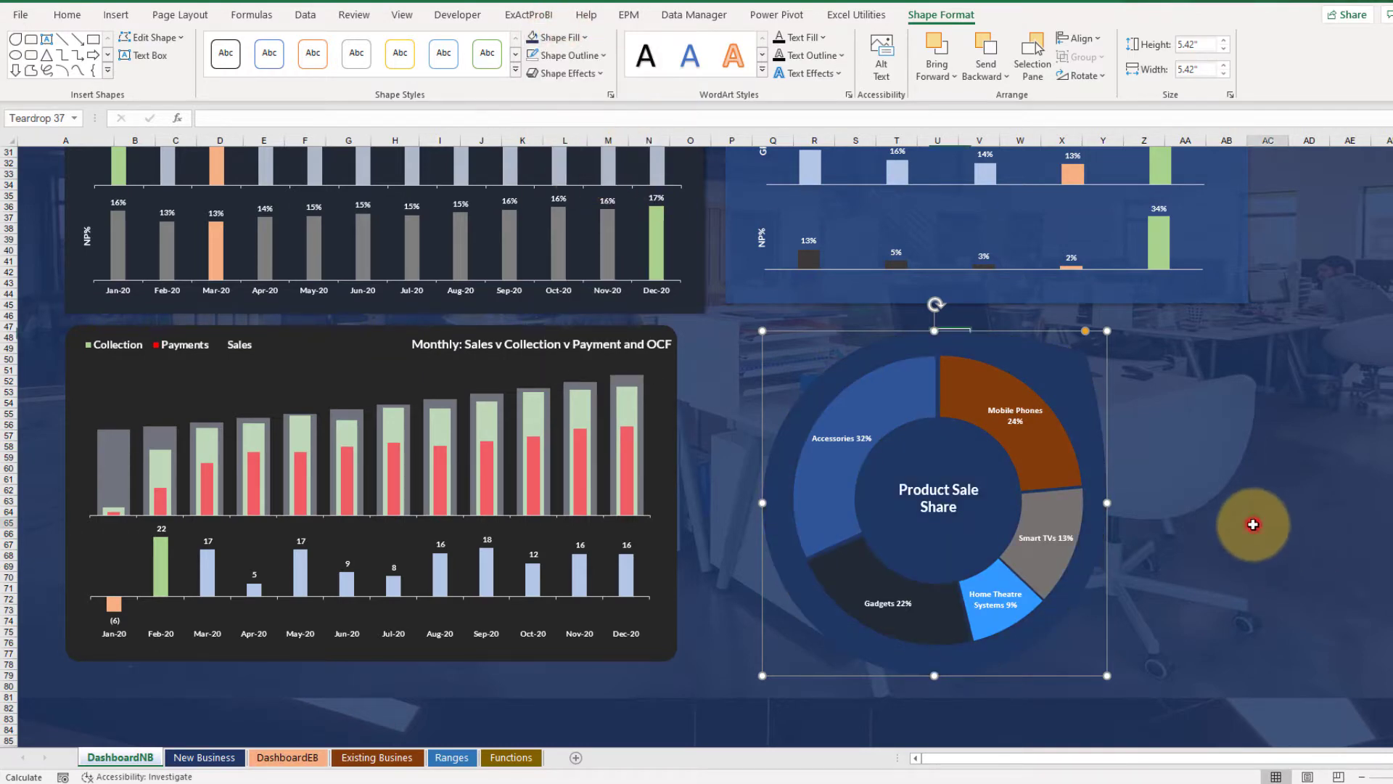
pyautogui.click(1259, 524)
pyautogui.scroll(2, 1207, 444)
pyautogui.click(1092, 421)
pyautogui.click(1218, 437)
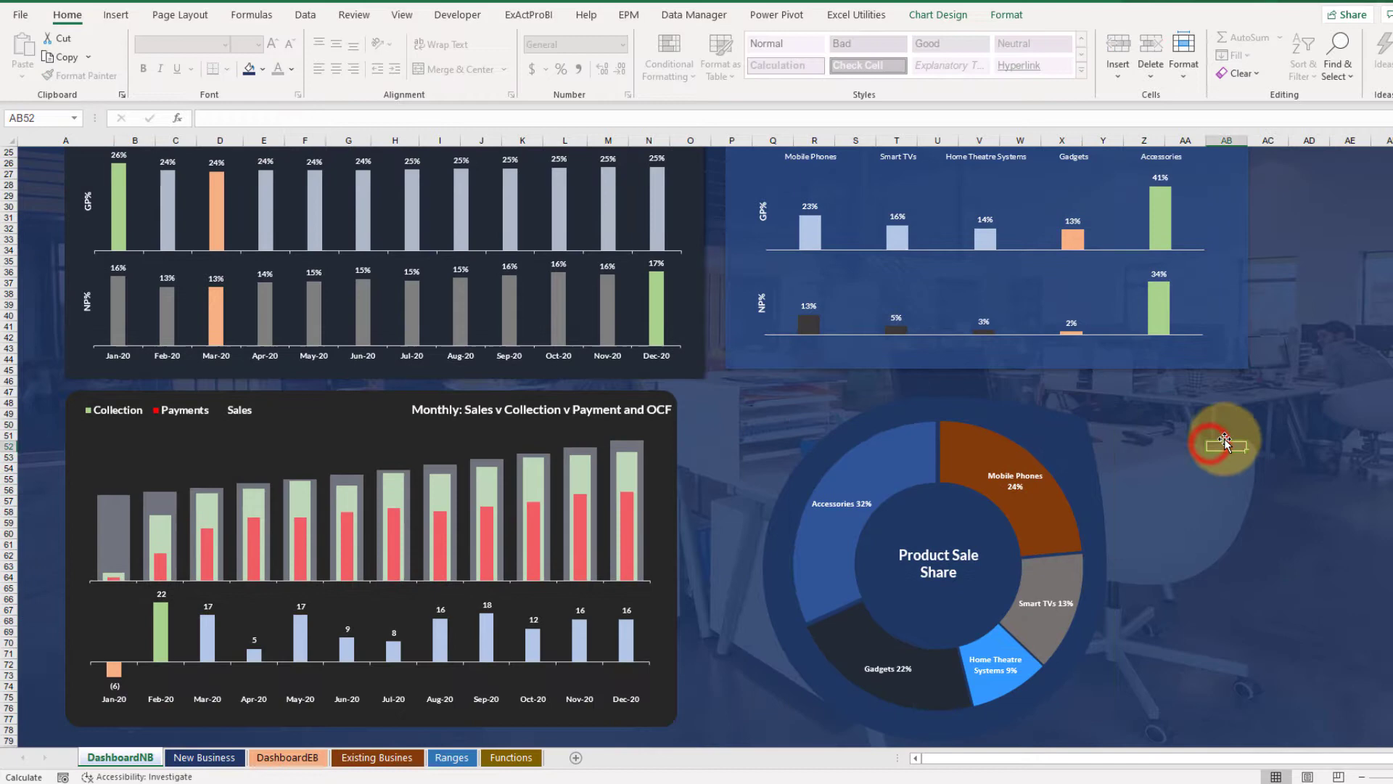
pyautogui.scroll(-6, 1194, 425)
# Shrink the monthly Sales and GP and Product Performance chart groups, shifting Product Performance left.
pyautogui.scroll(4, 1189, 426)
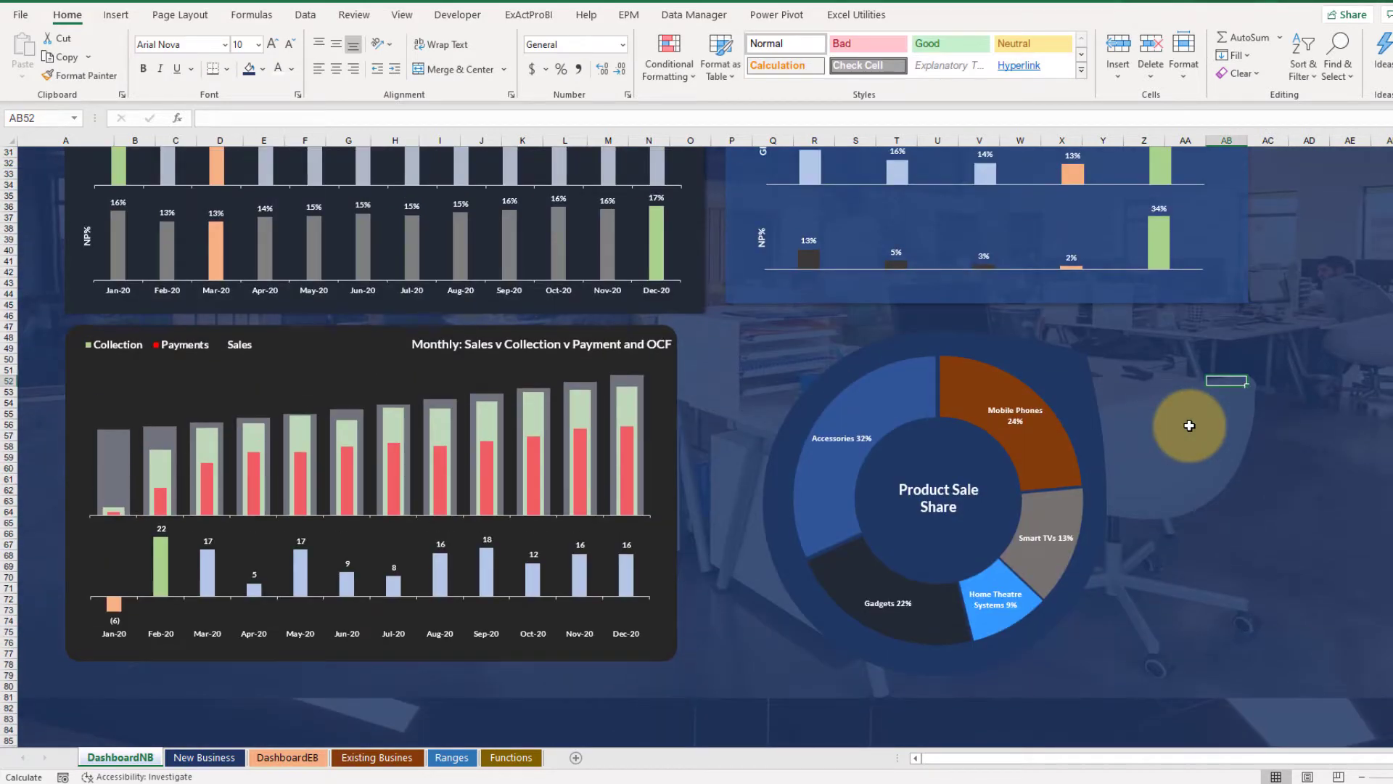
pyautogui.scroll(10, 1189, 426)
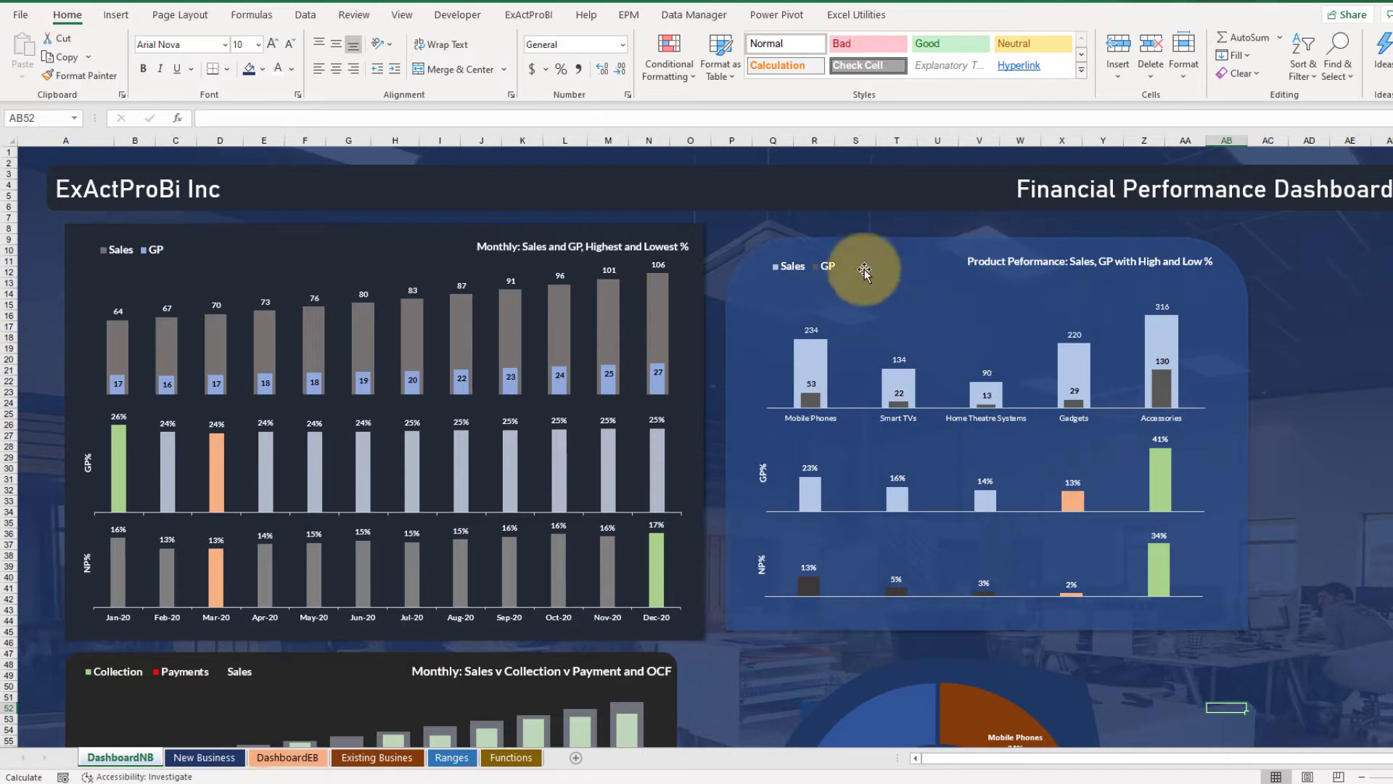
pyautogui.click(688, 262)
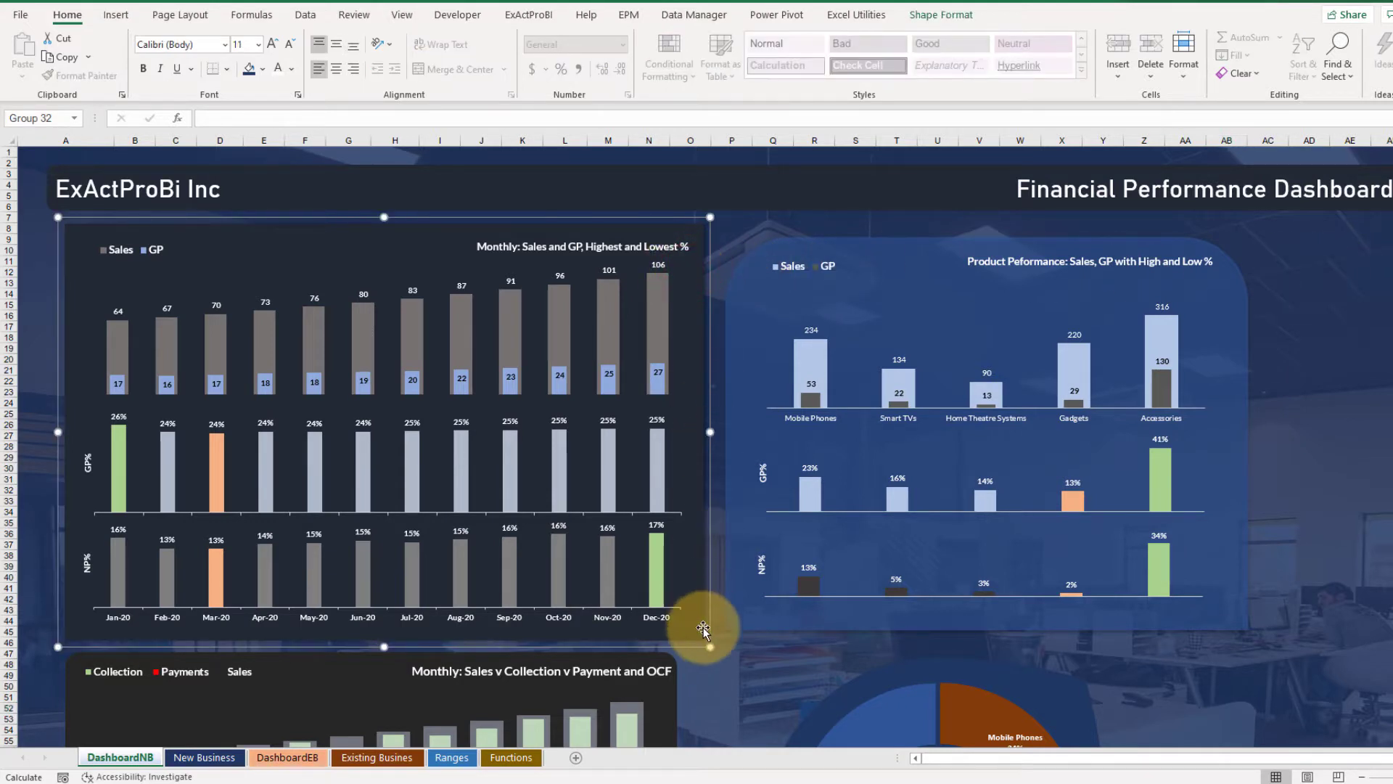
pyautogui.moveTo(709, 644); pyautogui.dragTo(683, 618)
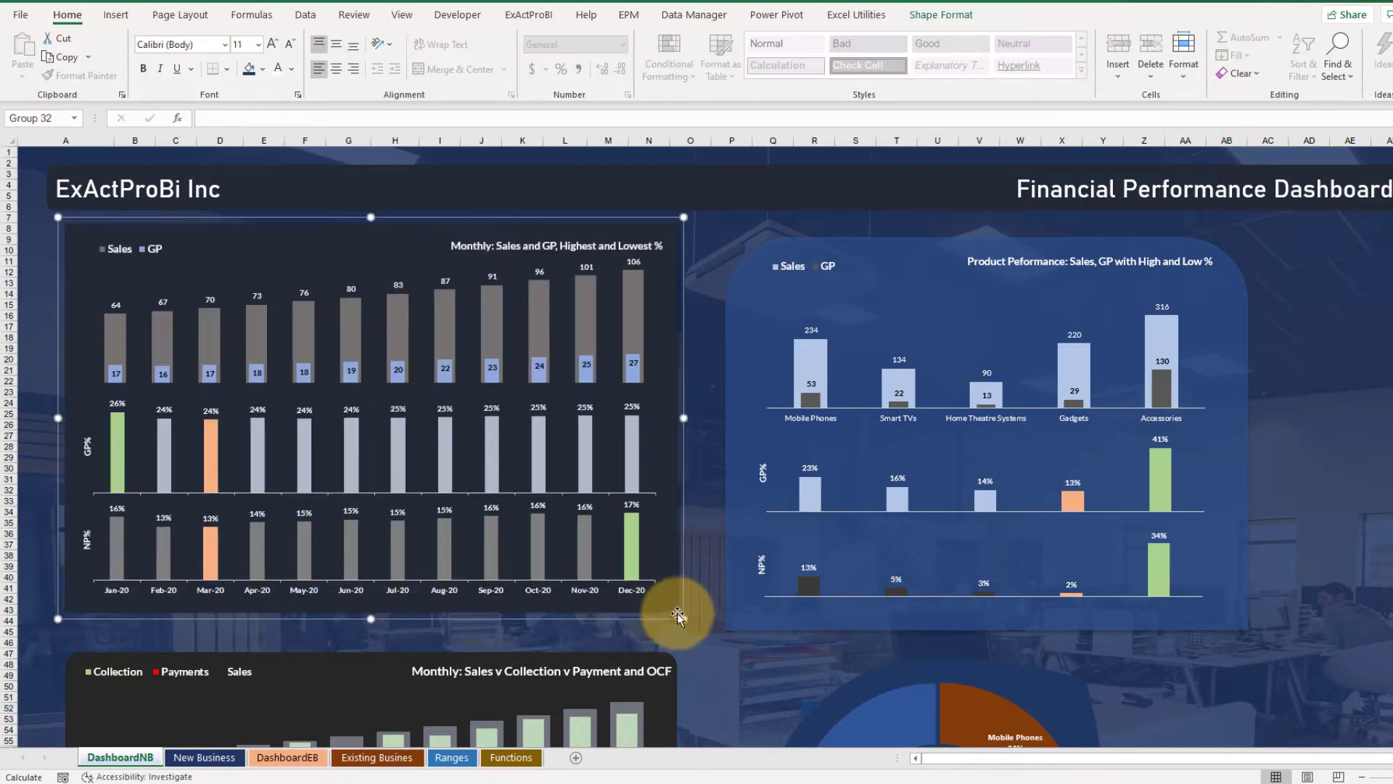
pyautogui.click(736, 366)
pyautogui.moveTo(1257, 645); pyautogui.dragTo(1214, 614)
pyautogui.moveTo(901, 256); pyautogui.dragTo(805, 227)
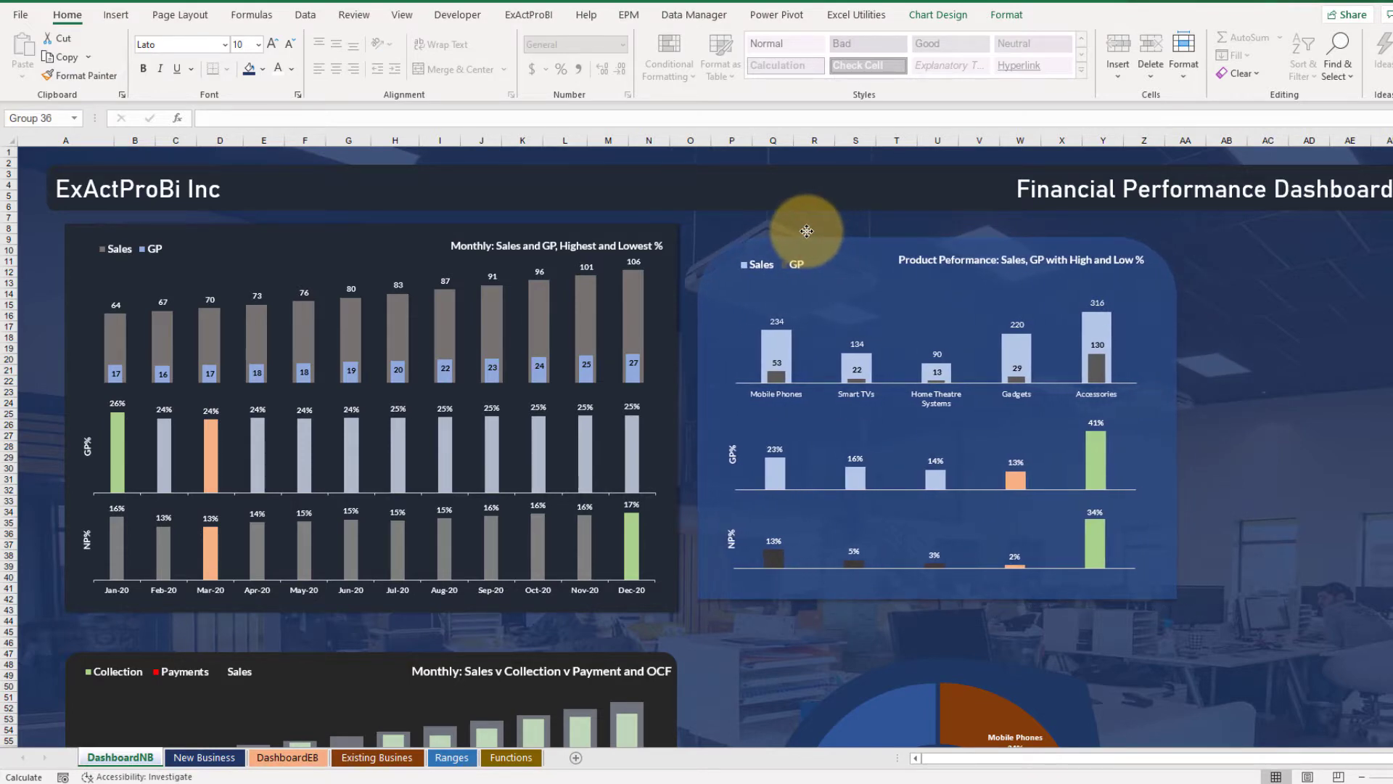
# Shorten the lower Collection and Payment chart group and move it up toward the charts above.
pyautogui.scroll(-8, 1240, 479)
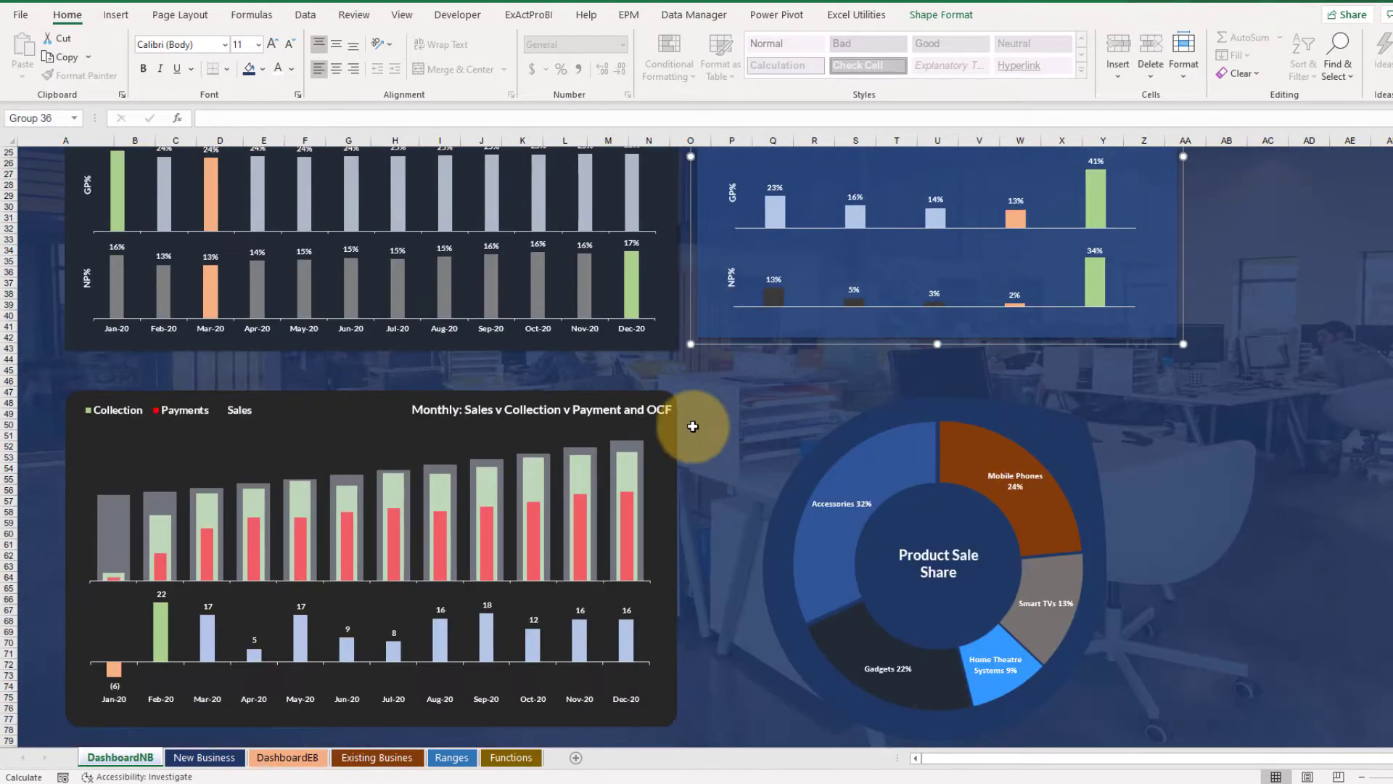
pyautogui.click(666, 463)
pyautogui.moveTo(691, 554); pyautogui.dragTo(681, 560)
pyautogui.moveTo(371, 733); pyautogui.dragTo(370, 728)
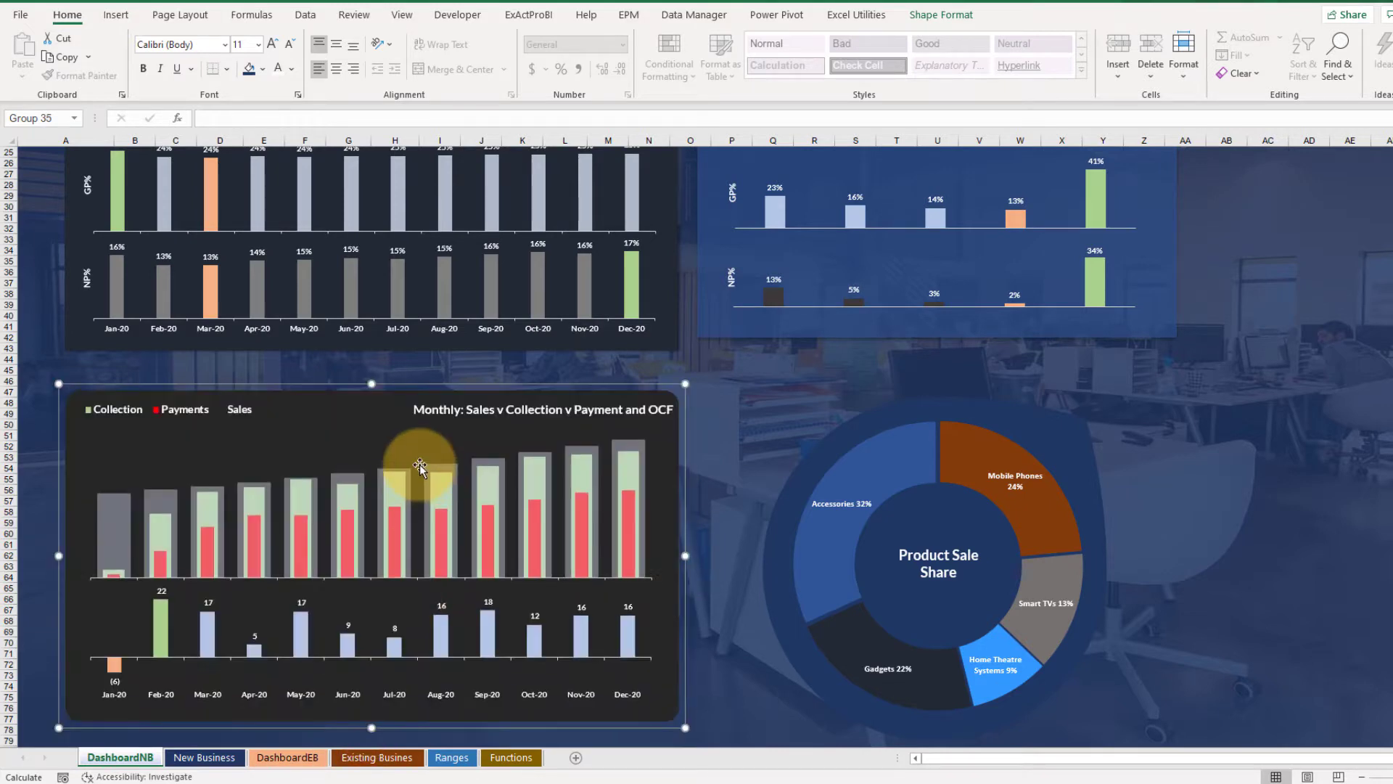
pyautogui.click(385, 399)
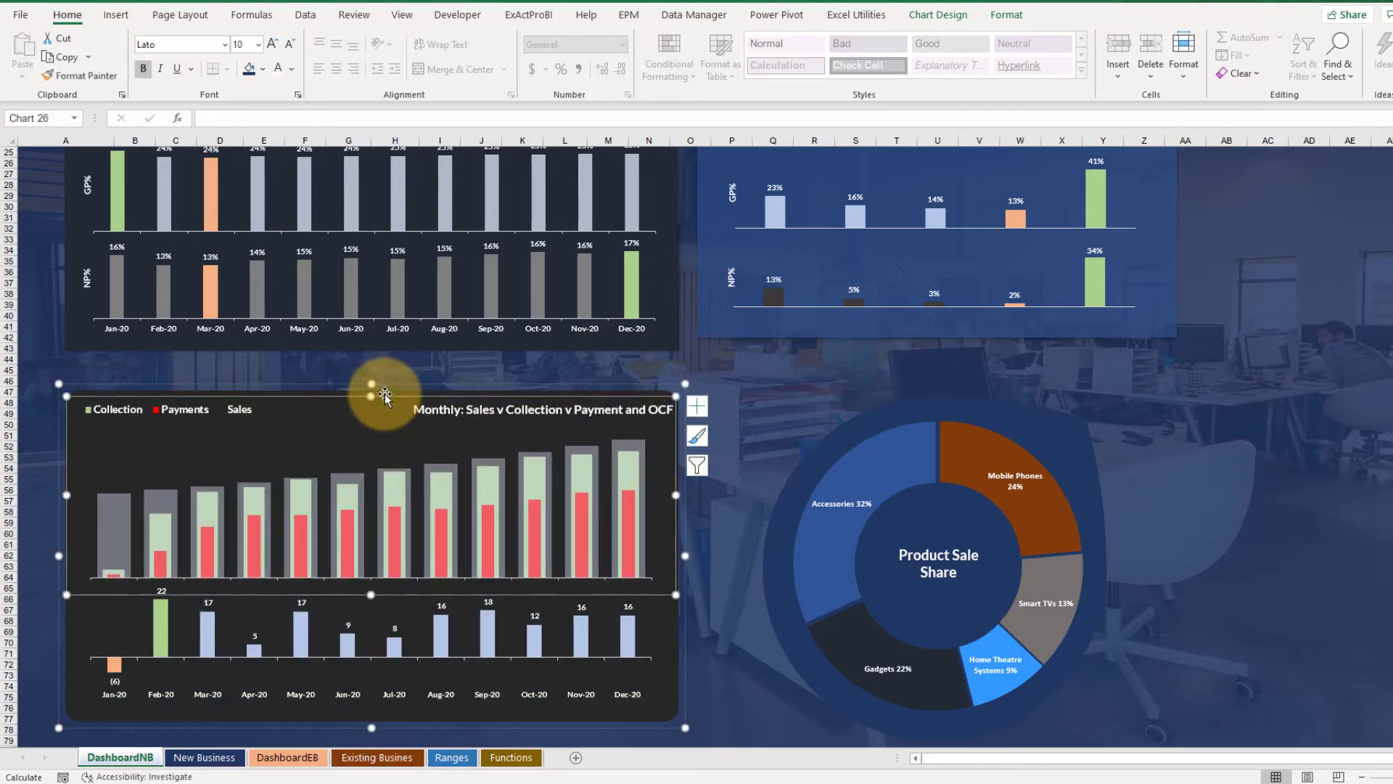
pyautogui.moveTo(386, 388); pyautogui.dragTo(386, 364)
# Group the donut chart with its teardrop backdrop and move the group up and left.
pyautogui.click(882, 407)
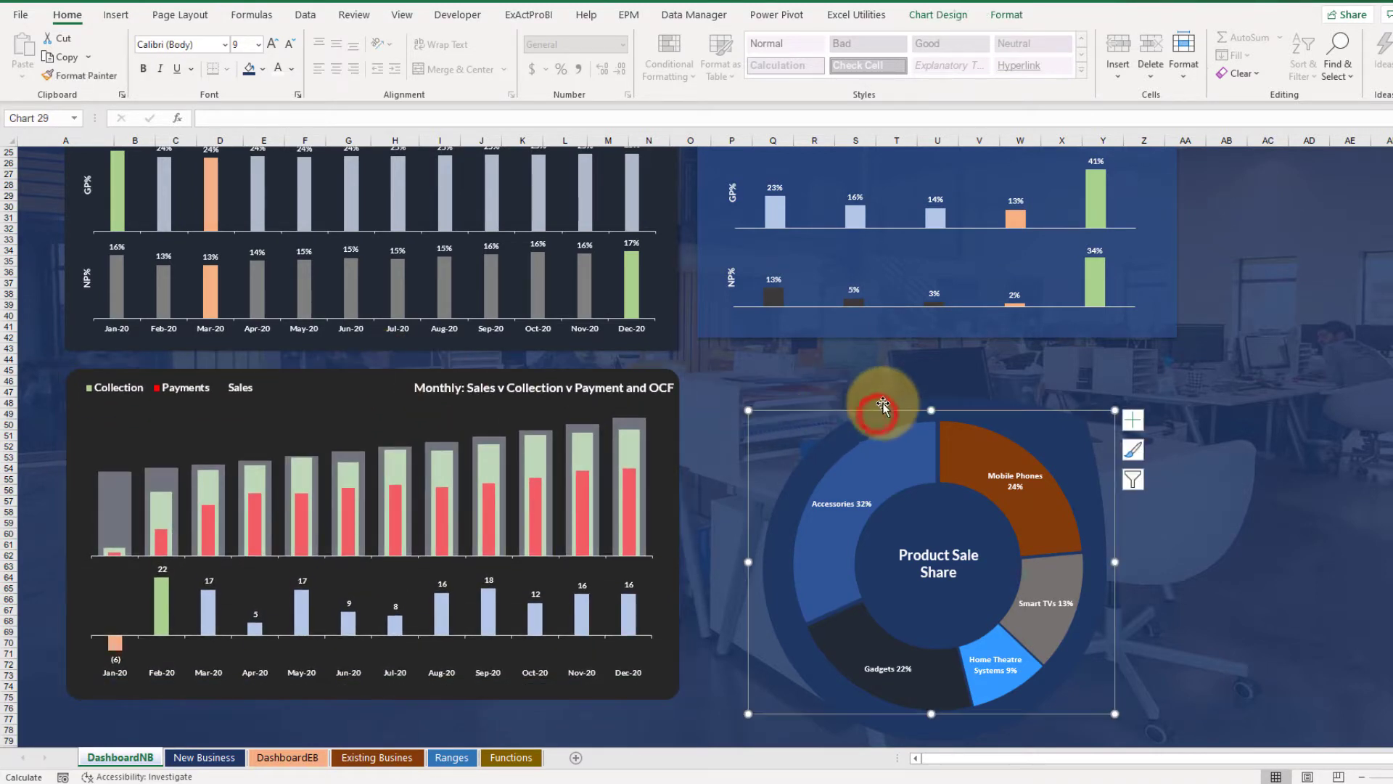
pyautogui.click(890, 406)
pyautogui.keyDown('ctrl'); pyautogui.click(859, 424); pyautogui.keyUp('ctrl')
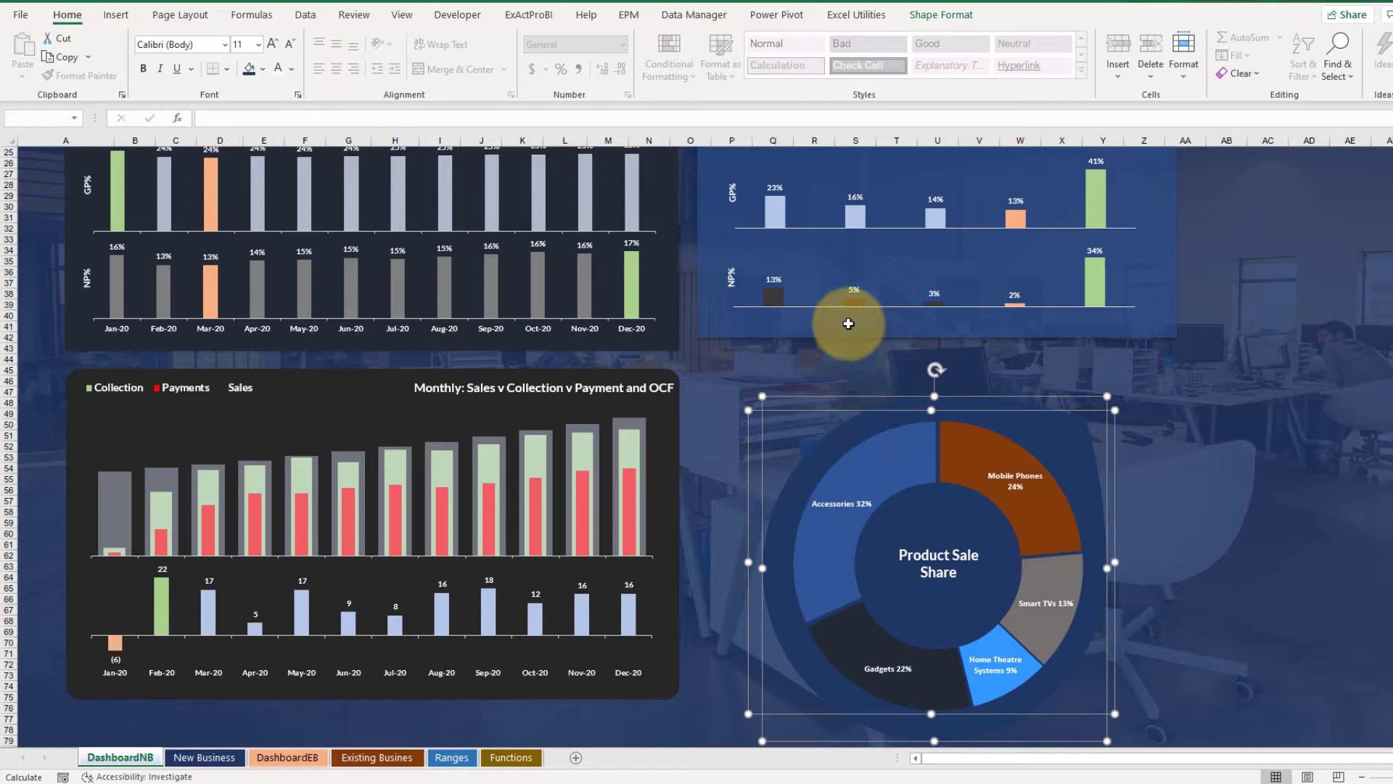
pyautogui.click(965, 14)
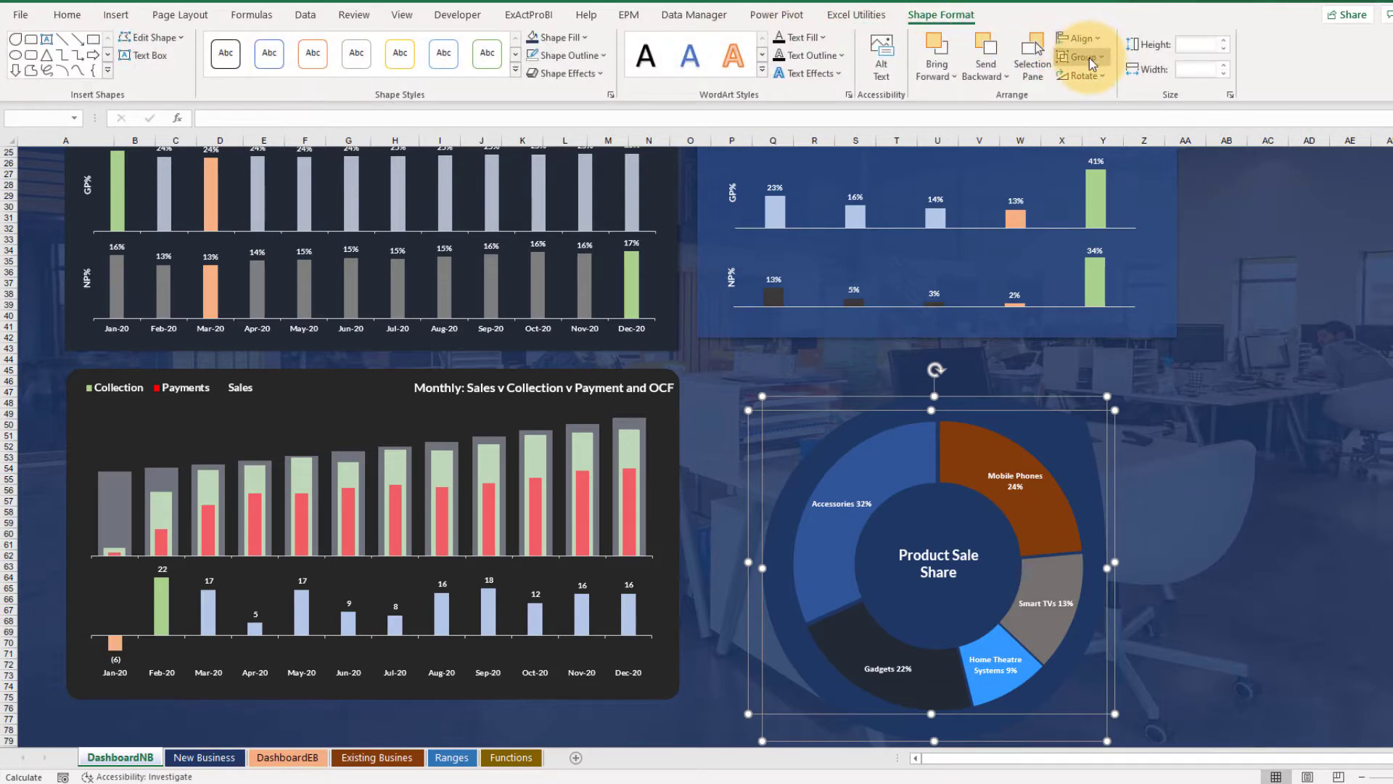
pyautogui.click(1092, 61)
pyautogui.click(1094, 78)
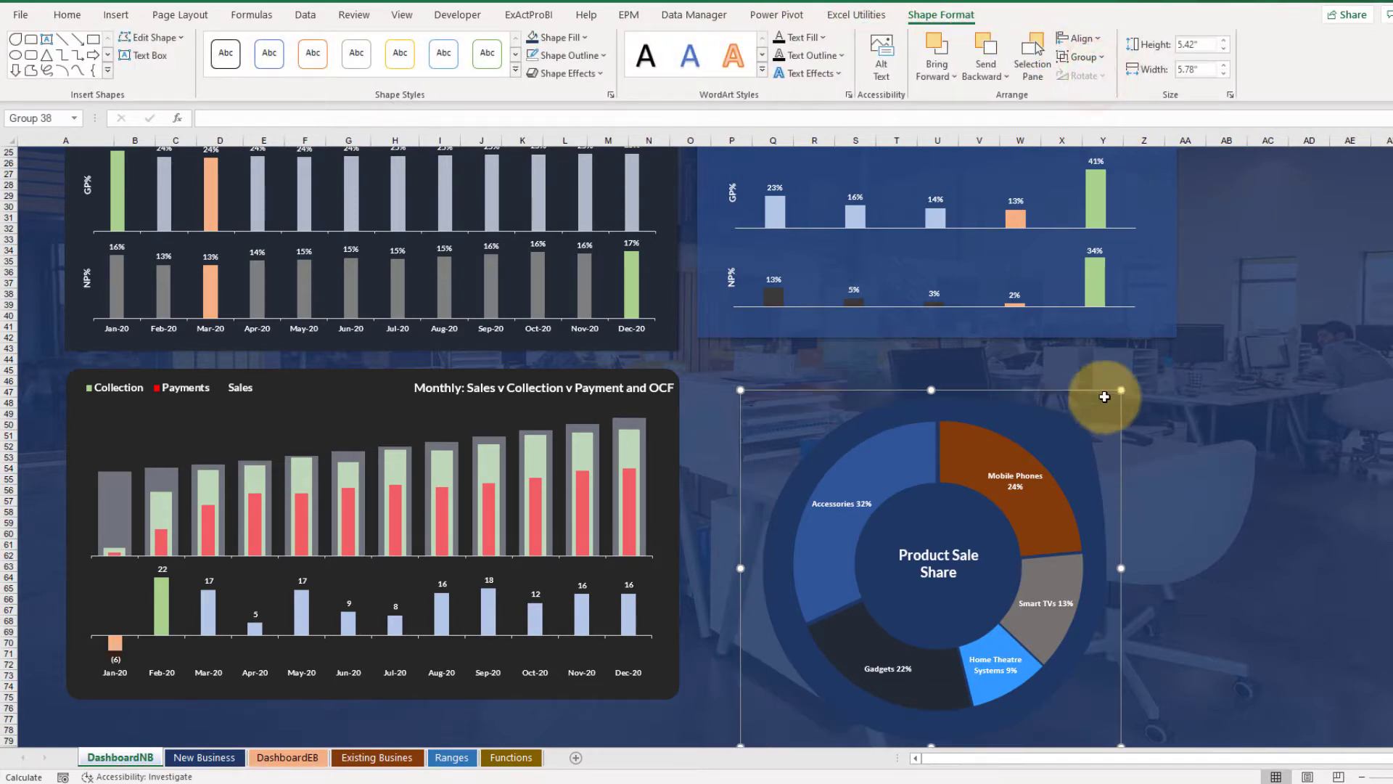
pyautogui.moveTo(1067, 395); pyautogui.dragTo(1023, 367)
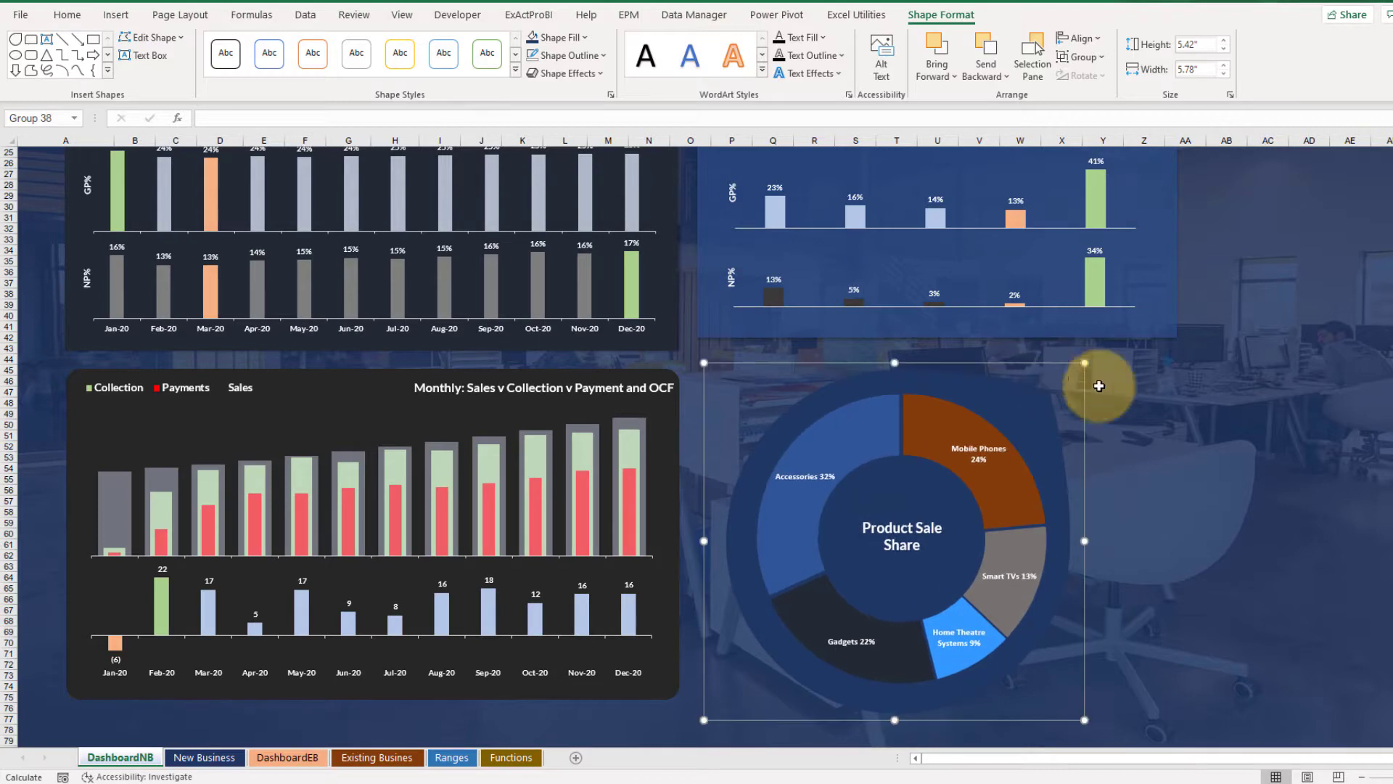
pyautogui.click(1171, 424)
# Nudge the Product Performance chart group slightly up and left.
pyautogui.scroll(4, 1255, 443)
pyautogui.scroll(4, 1254, 443)
pyautogui.click(1160, 258)
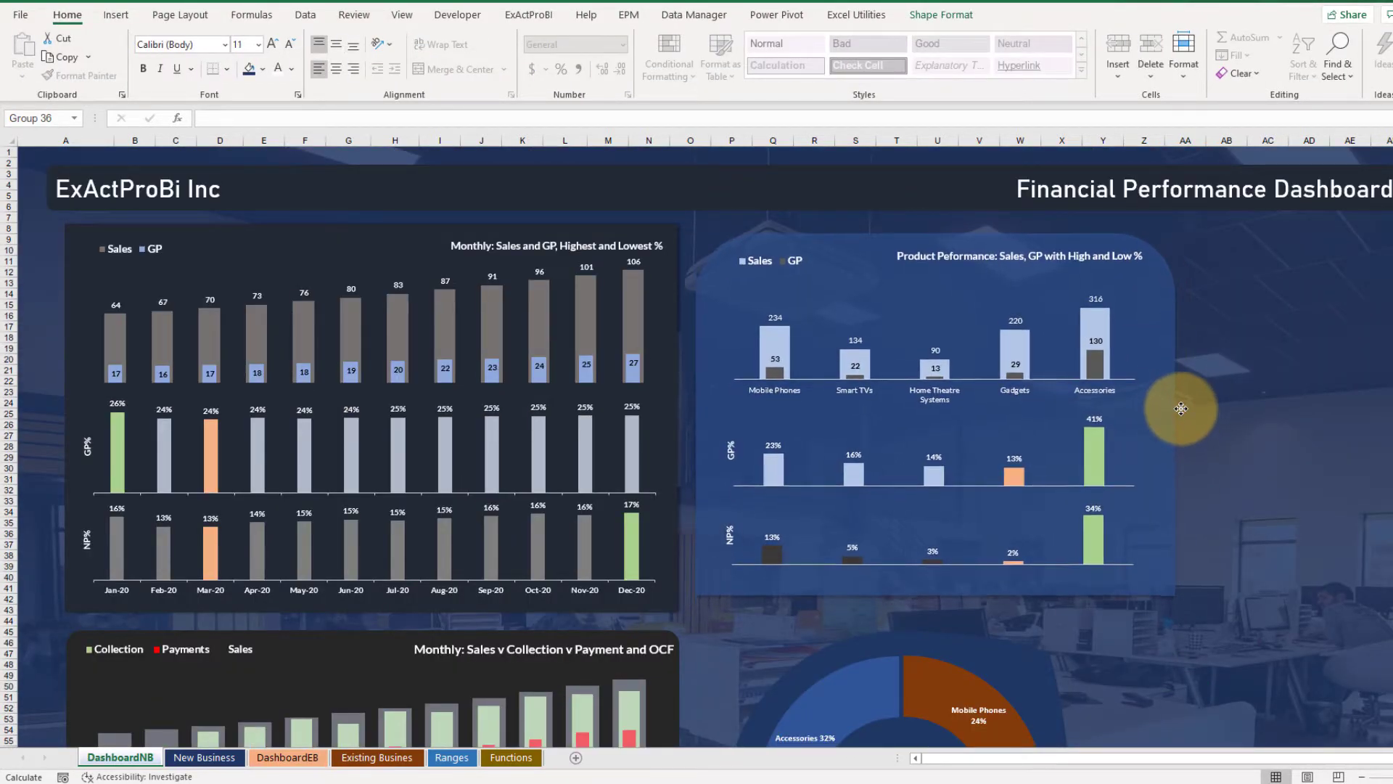
pyautogui.moveTo(1173, 413); pyautogui.dragTo(1171, 409)
# Draw a rounded rectangle at the dashboard's right beside the Product Performance chart.
pyautogui.click(1282, 405)
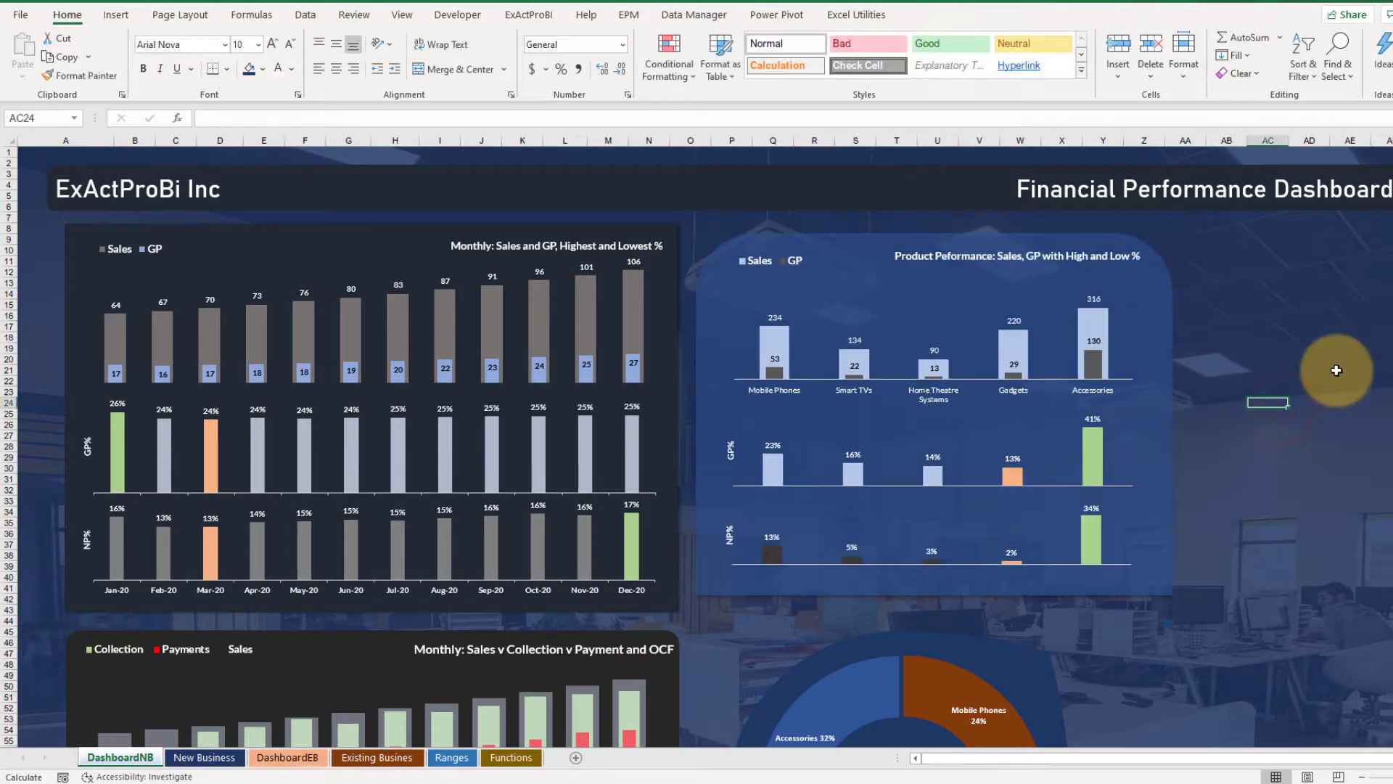
pyautogui.scroll(-7, 1329, 380)
pyautogui.scroll(7, 1306, 401)
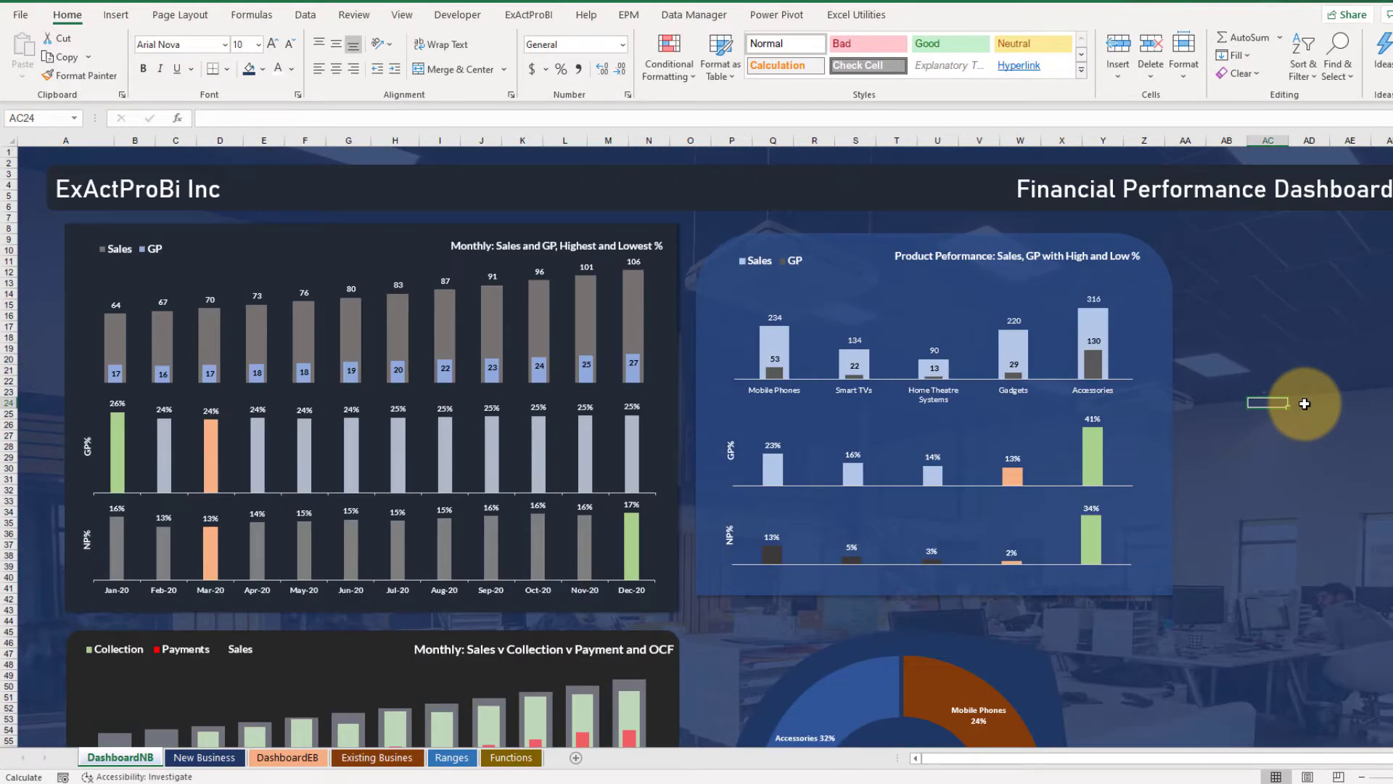
pyautogui.scroll(-10, 1302, 400)
pyautogui.scroll(10, 1300, 399)
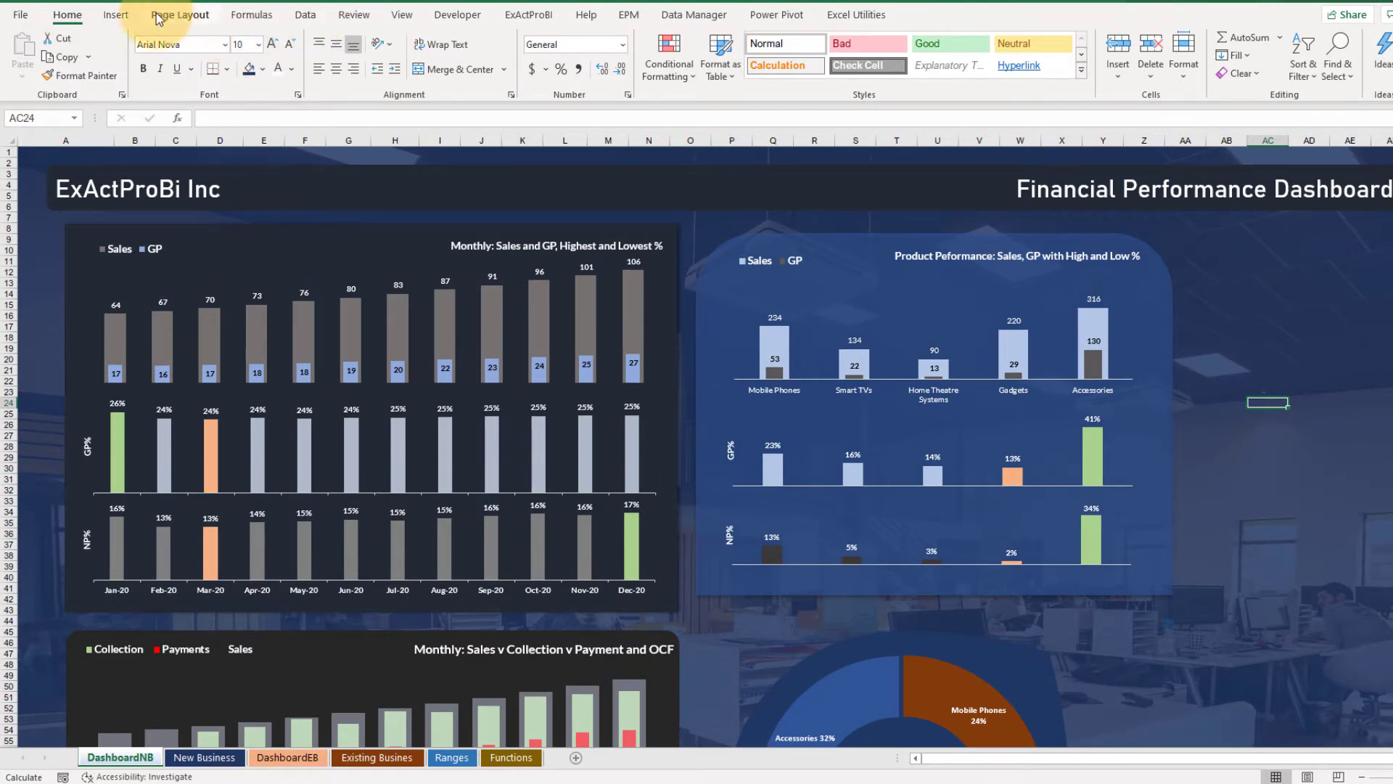
pyautogui.click(113, 16)
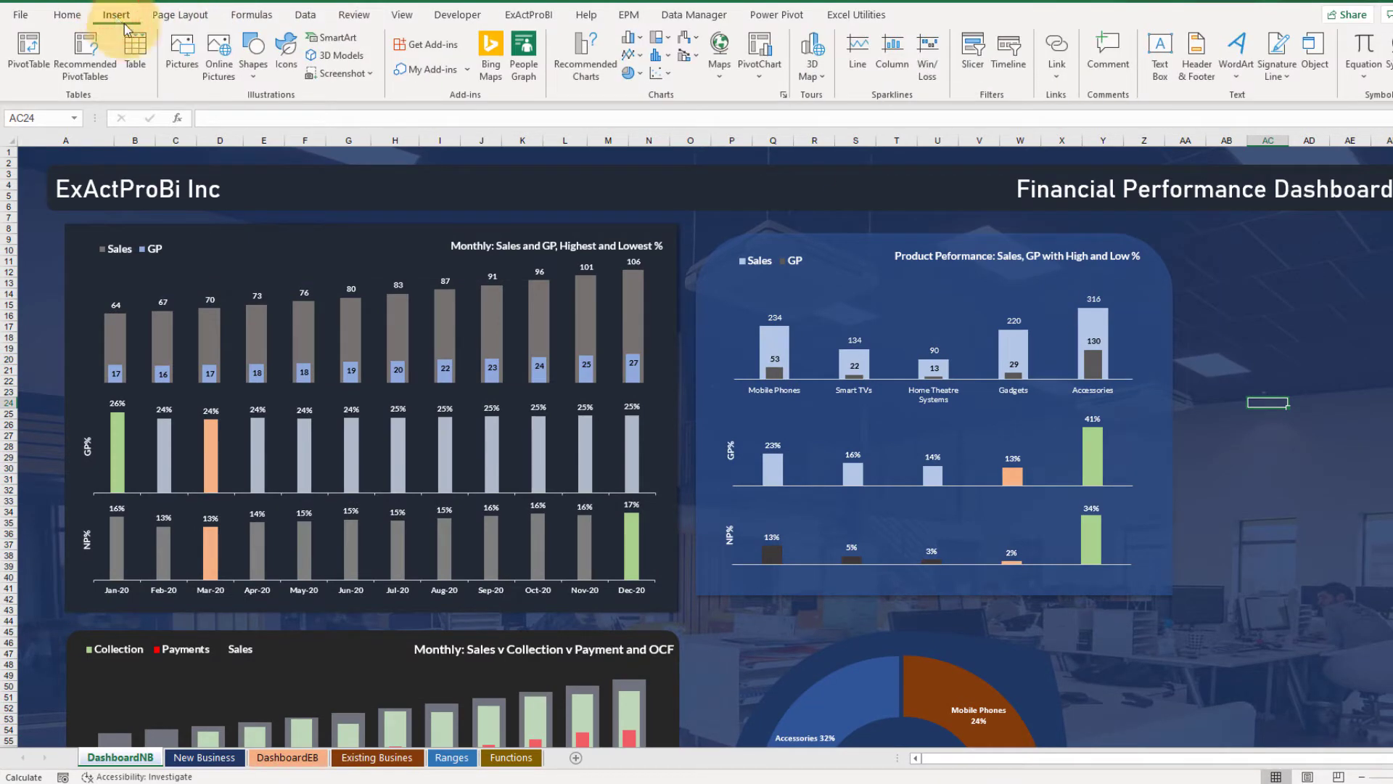
pyautogui.click(252, 73)
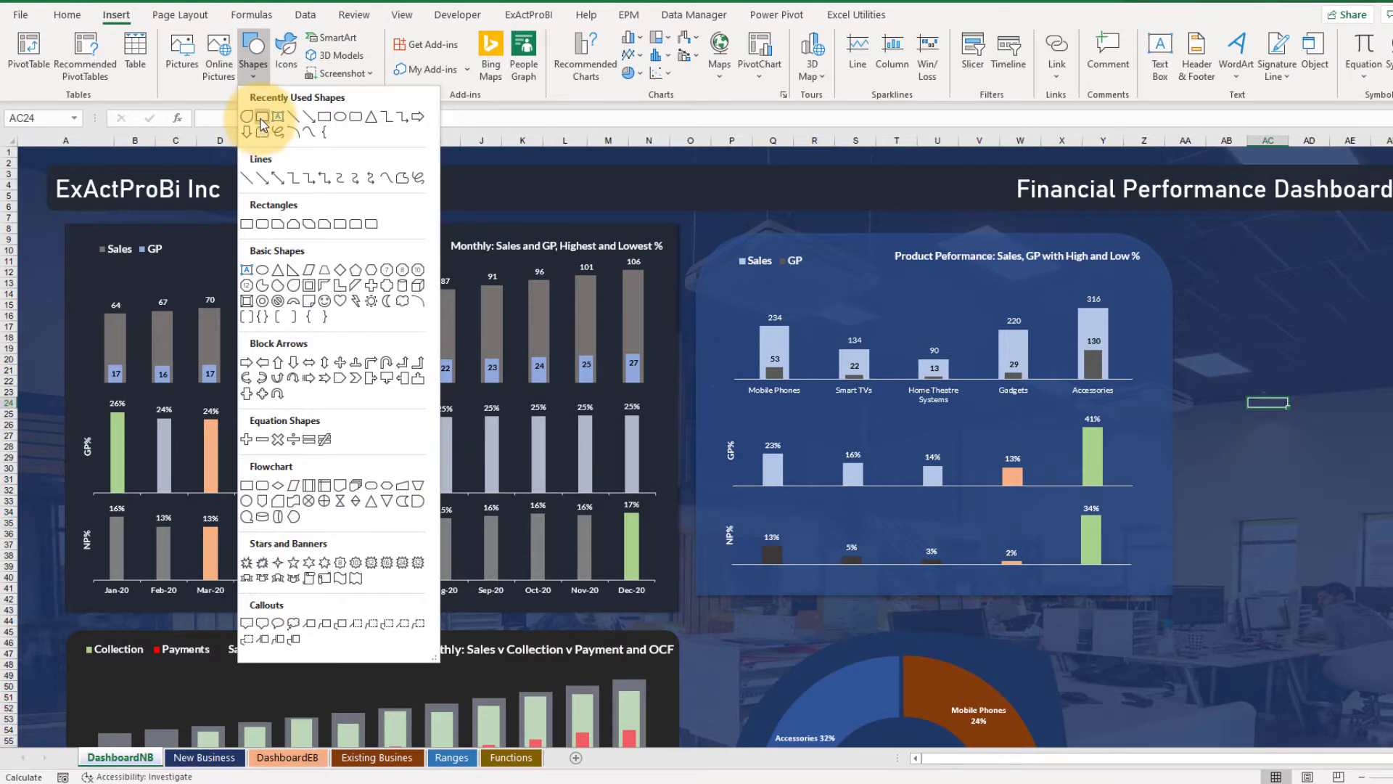
pyautogui.click(262, 125)
pyautogui.moveTo(1233, 269); pyautogui.dragTo(1385, 365)
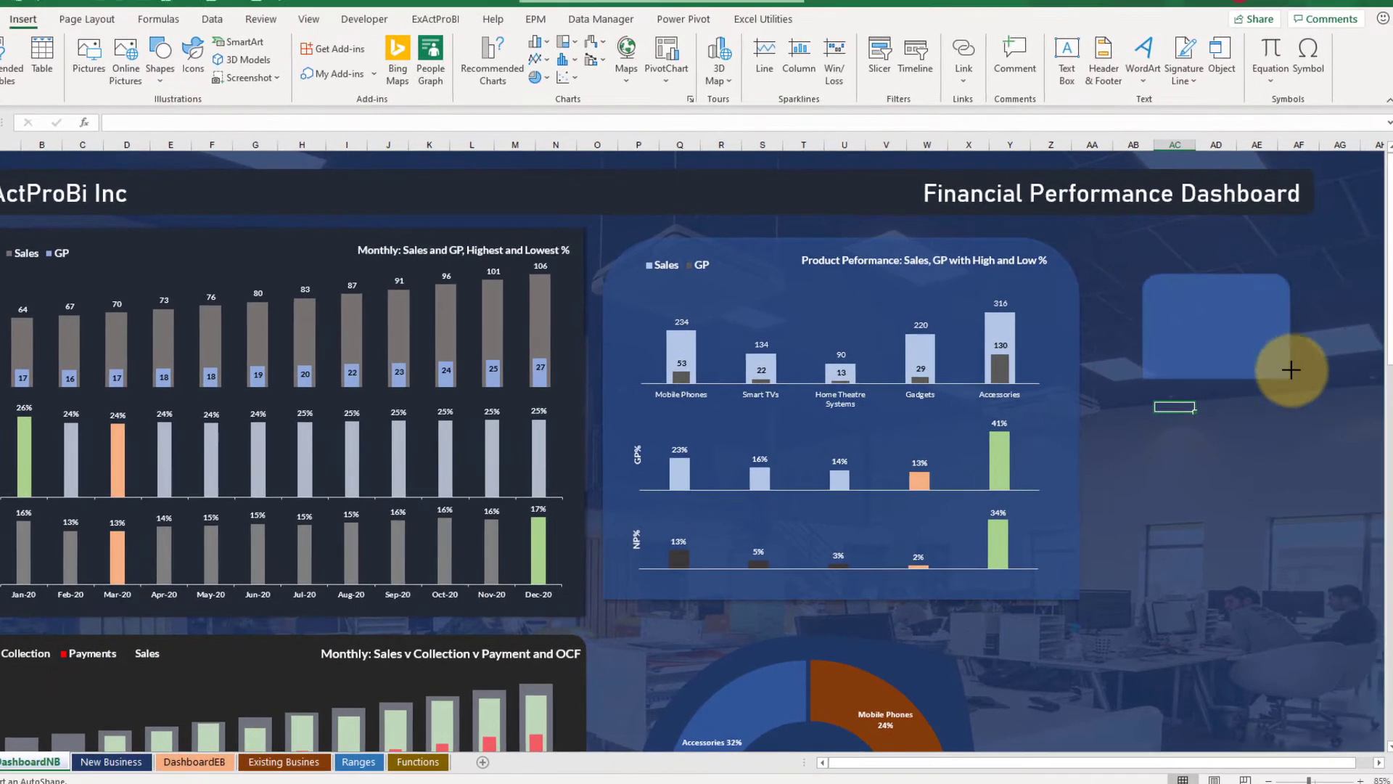
pyautogui.moveTo(1291, 370); pyautogui.dragTo(1292, 367)
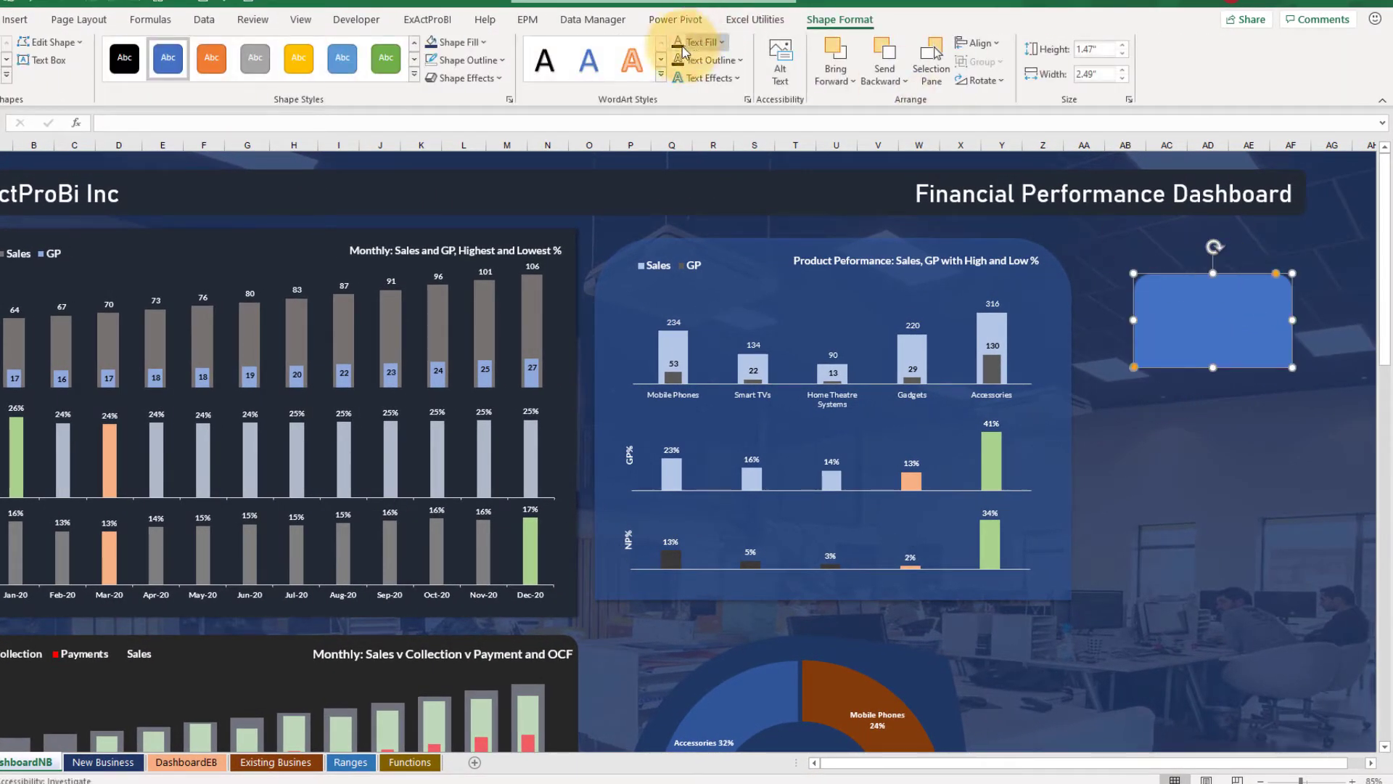
# Fill the rectangle with a near-black theme colour and move it higher.
pyautogui.click(454, 45)
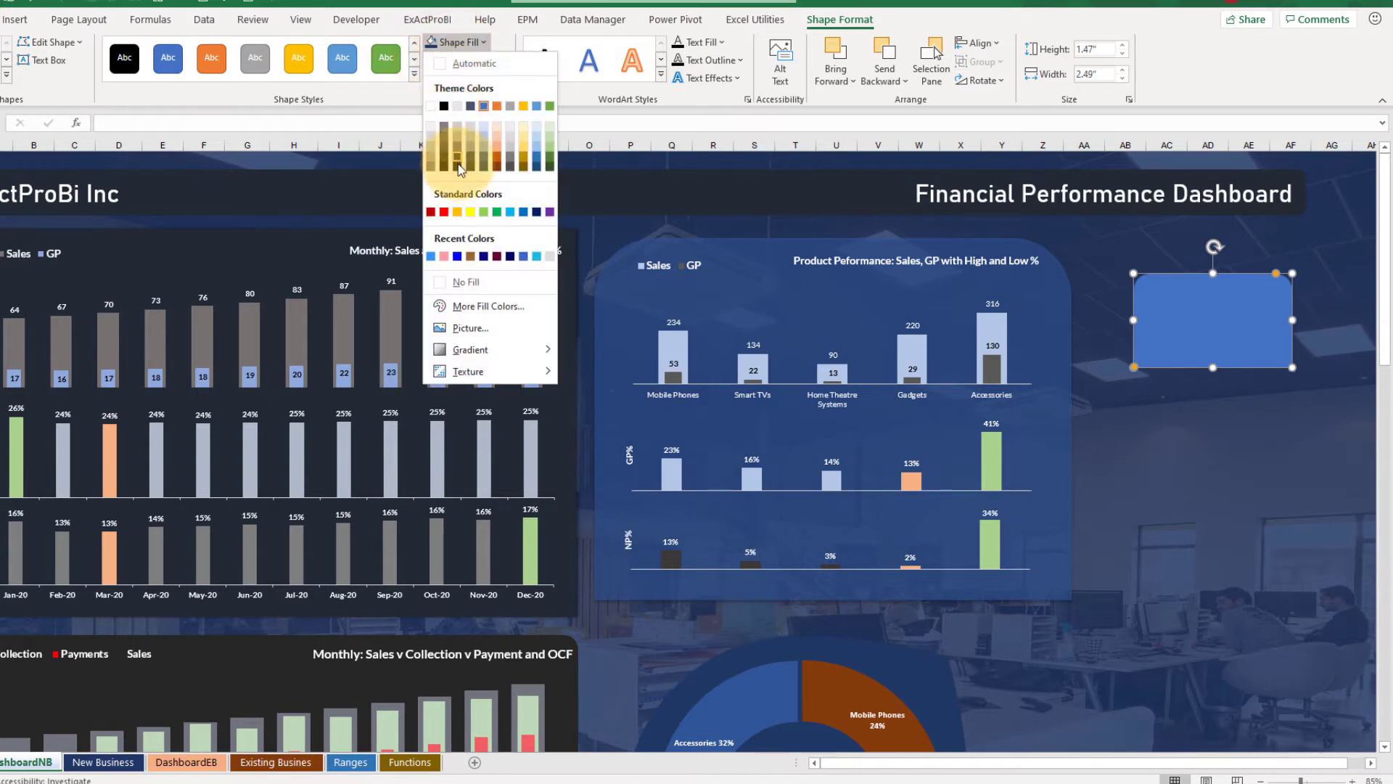
pyautogui.click(443, 146)
pyautogui.click(454, 42)
pyautogui.click(483, 167)
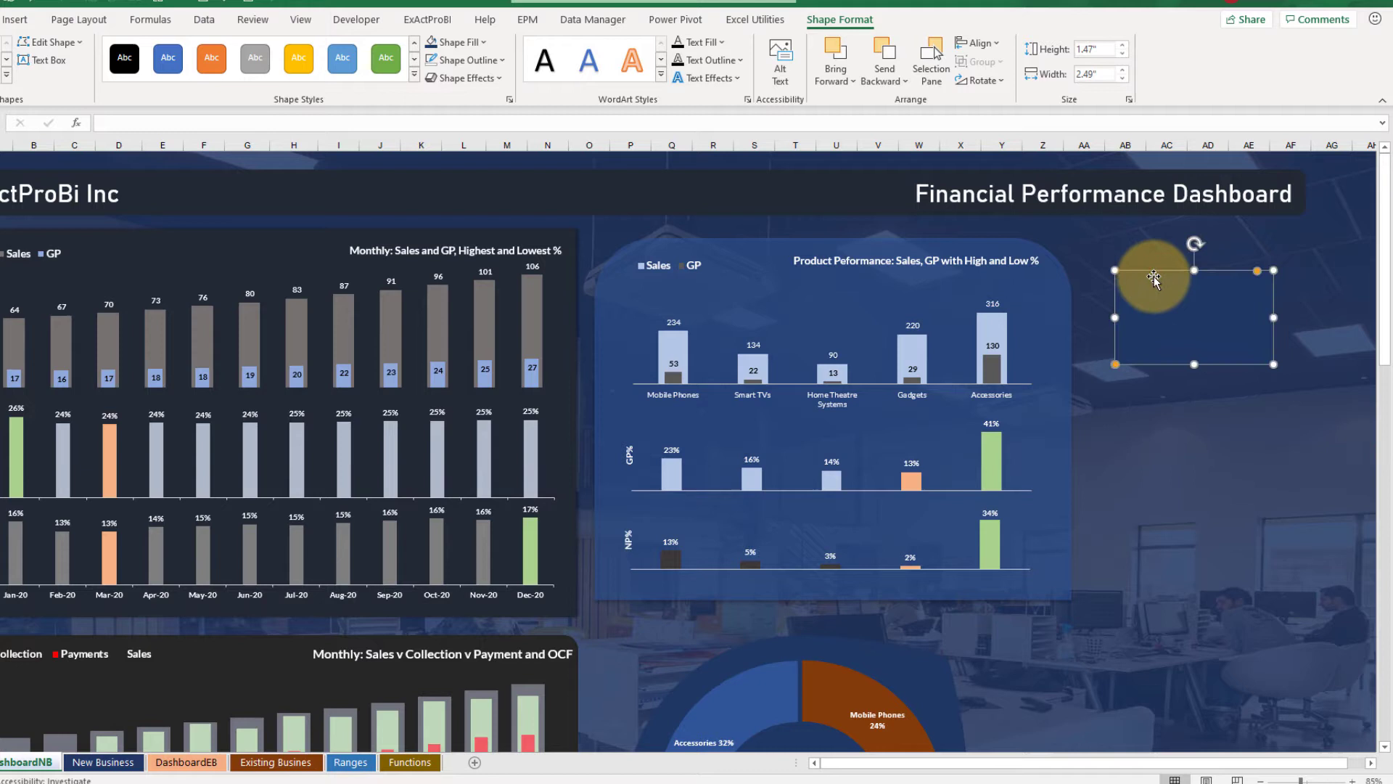
pyautogui.click(454, 42)
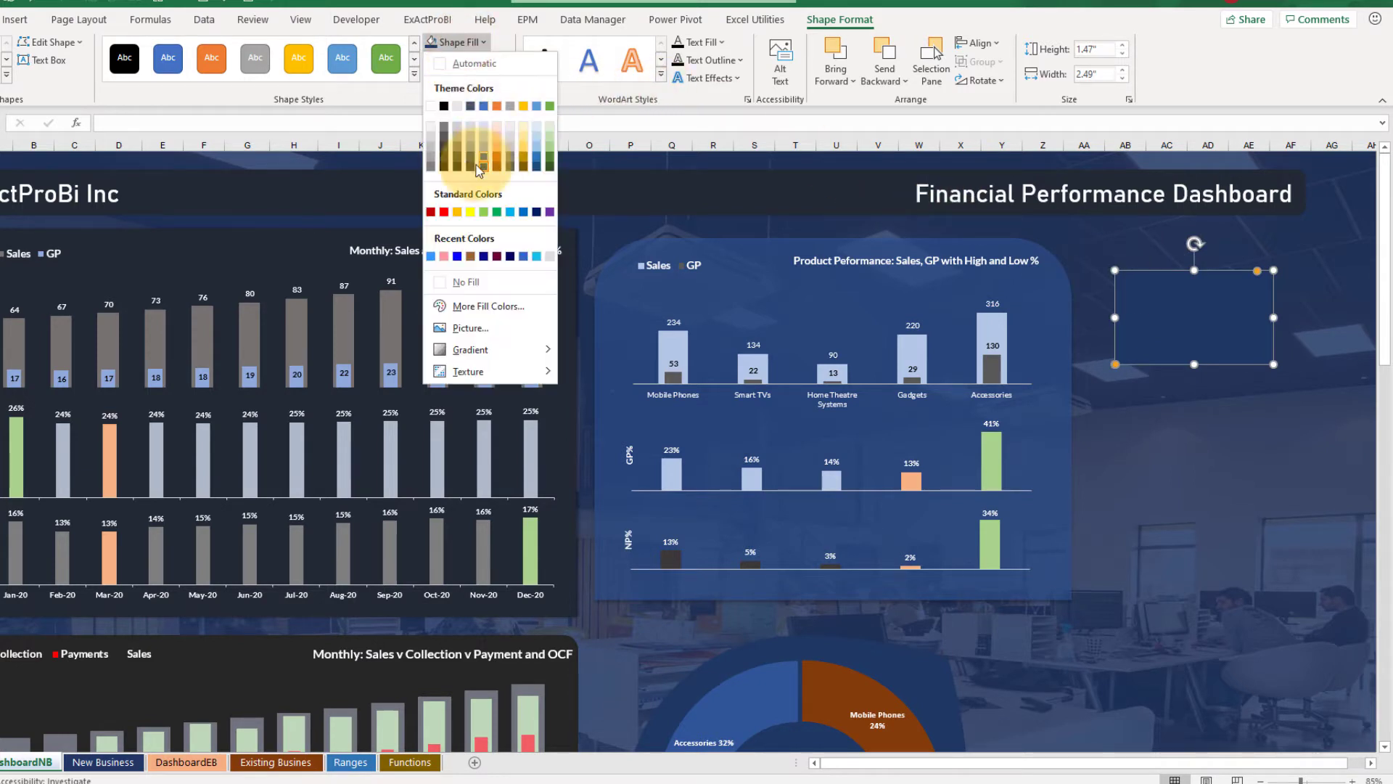
pyautogui.click(471, 168)
pyautogui.click(1201, 406)
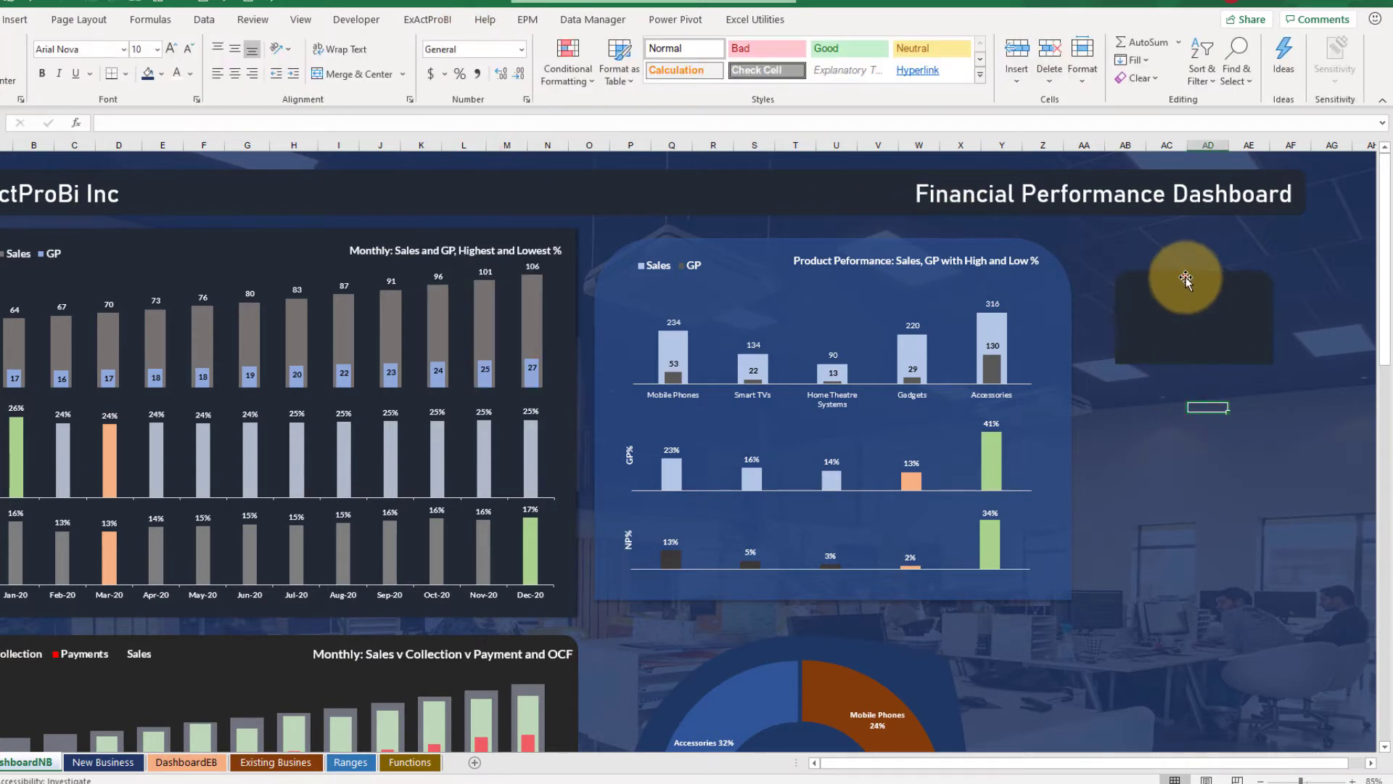
pyautogui.moveTo(1178, 279); pyautogui.dragTo(1174, 249)
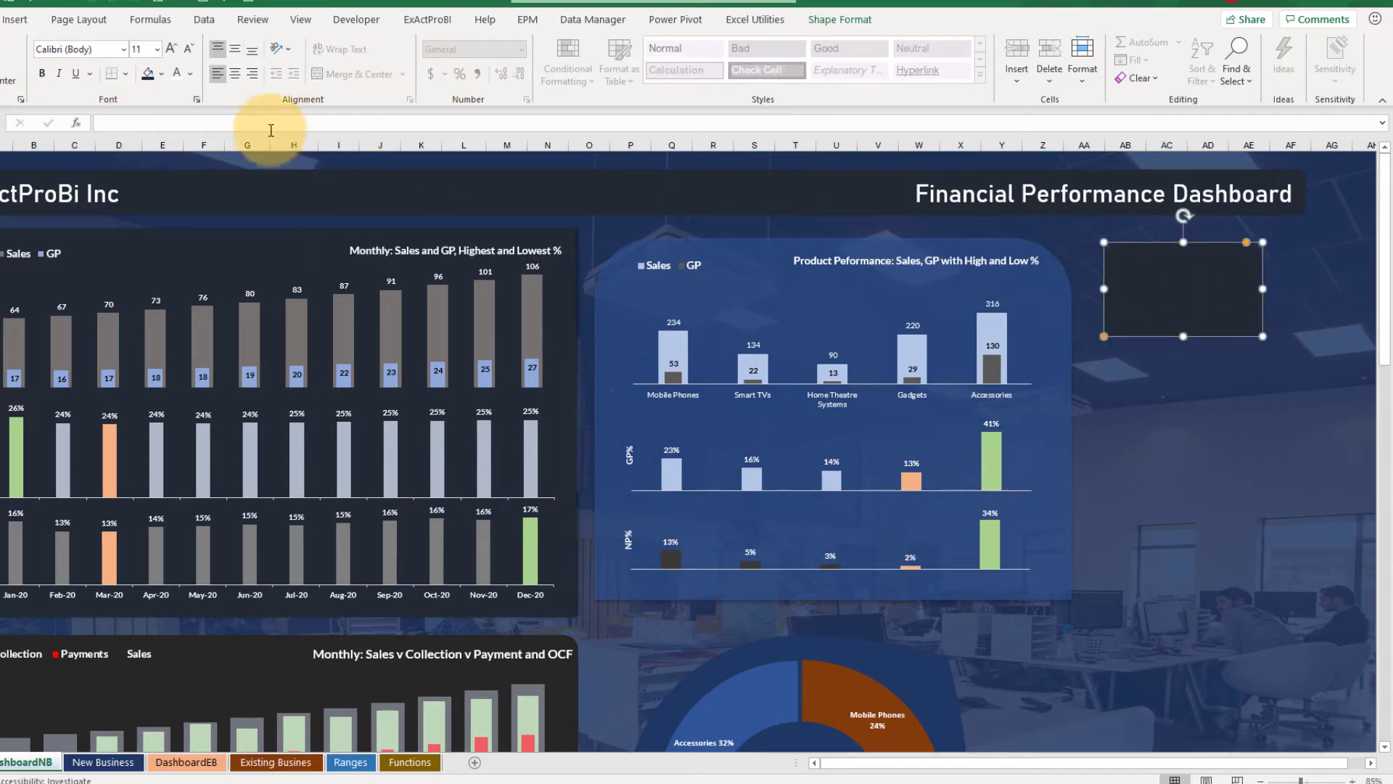
# Link the card's text to the Revenue total in New Business!AC12.
pyautogui.click(245, 125)
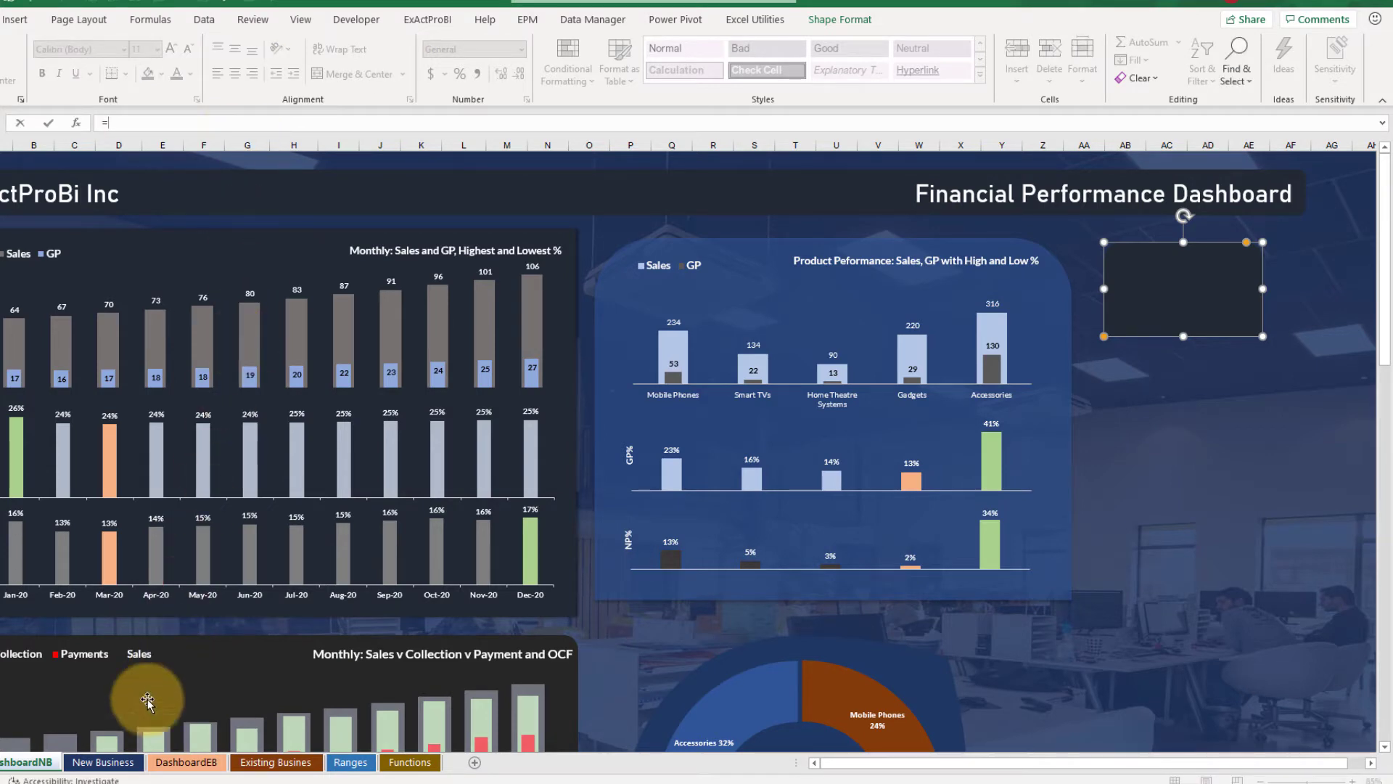
pyautogui.click(125, 763)
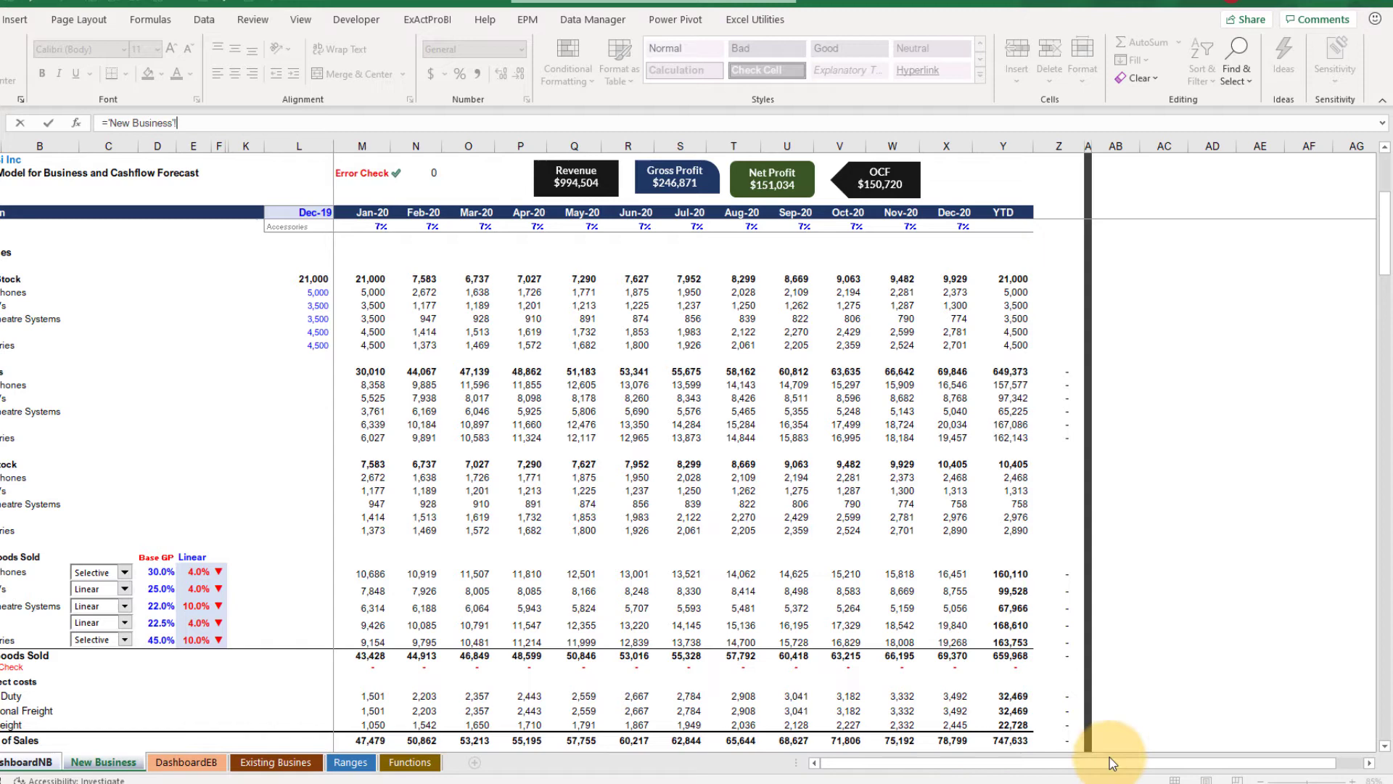
pyautogui.scroll(7, 1378, 267)
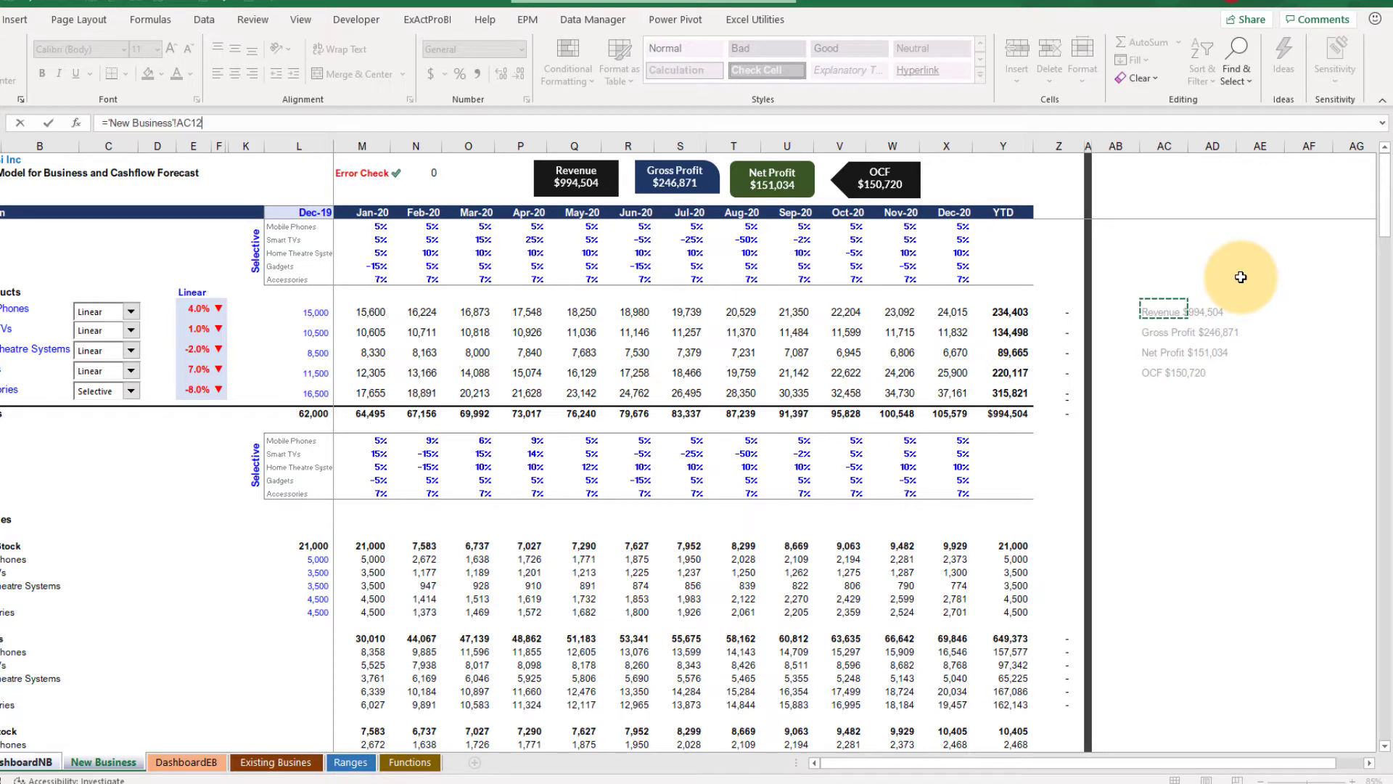
pyautogui.press('Return')
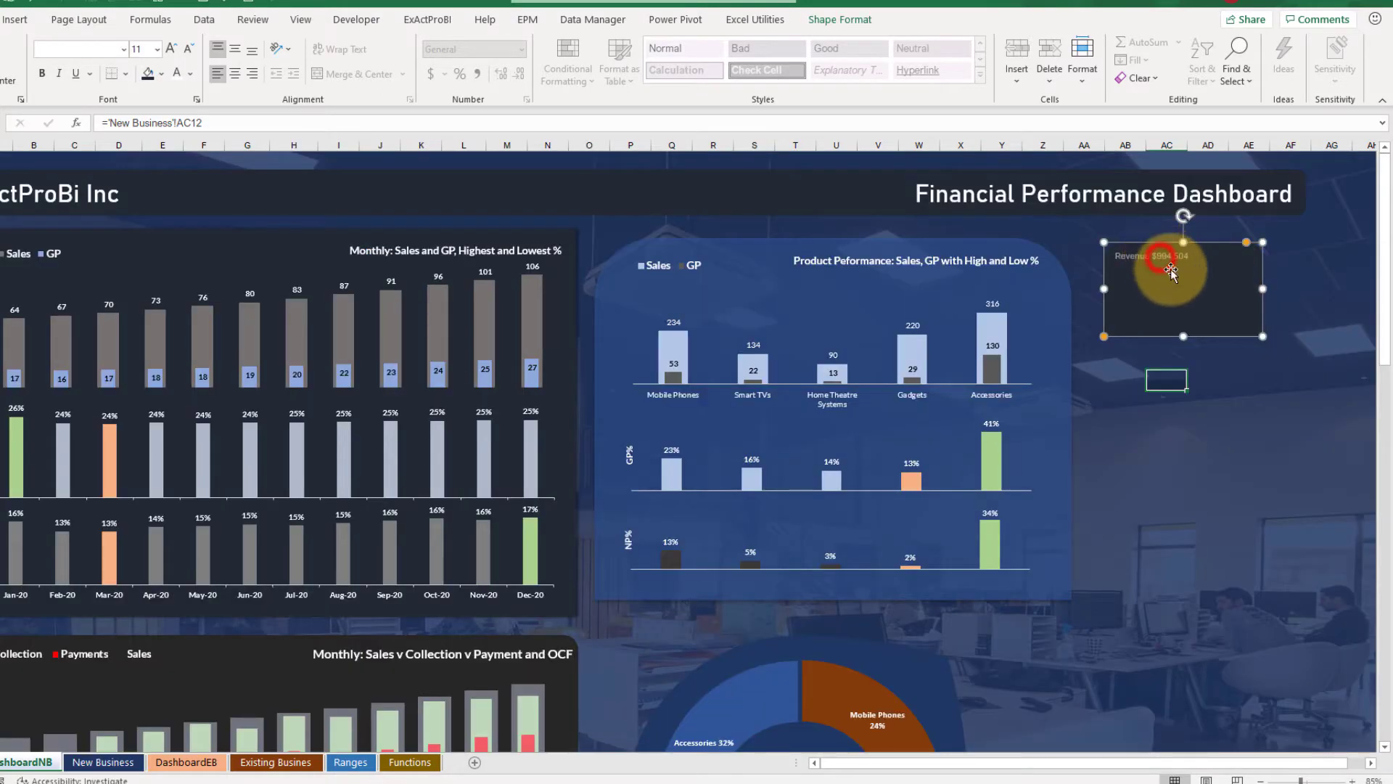
# Change the Revenue text's font, centre it, set it to 32 pt, and reposition the card.
pyautogui.click(126, 53)
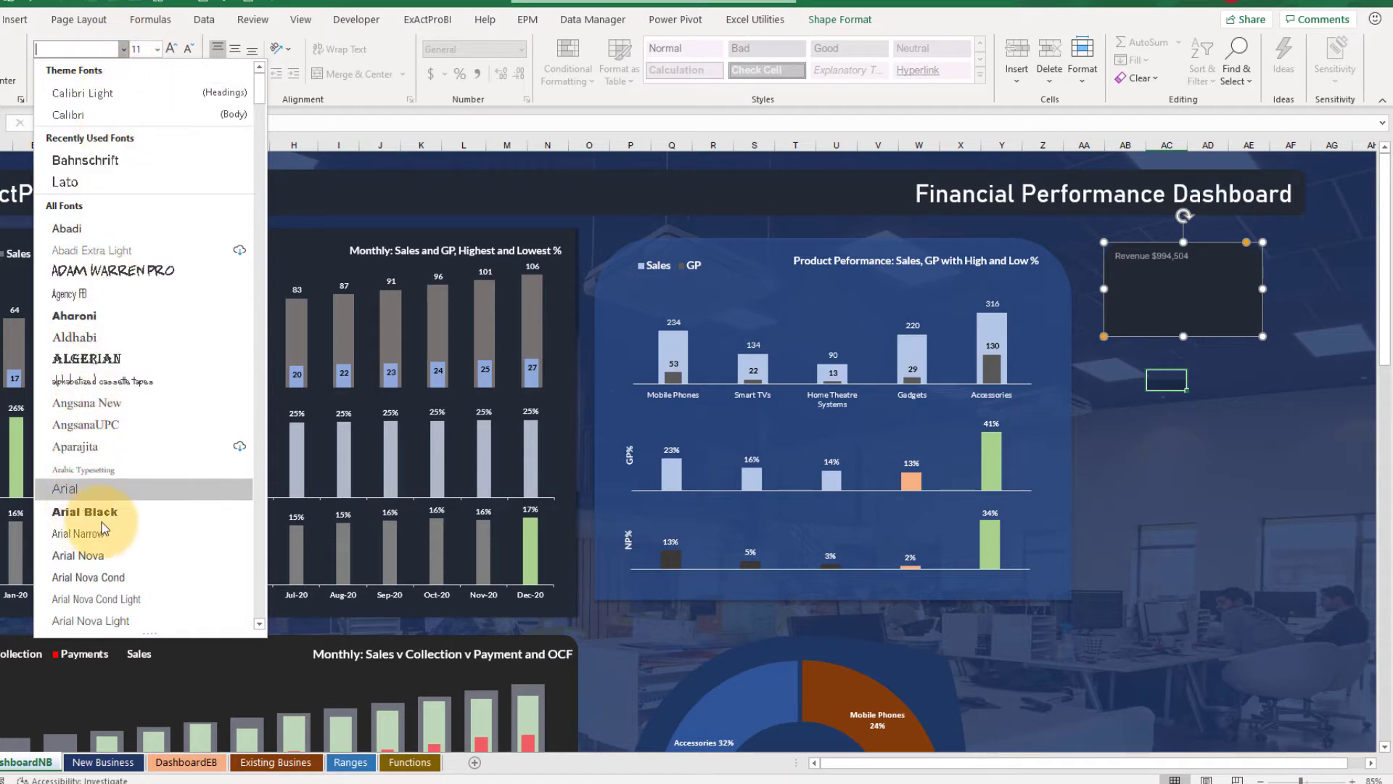
pyautogui.scroll(-4, 102, 528)
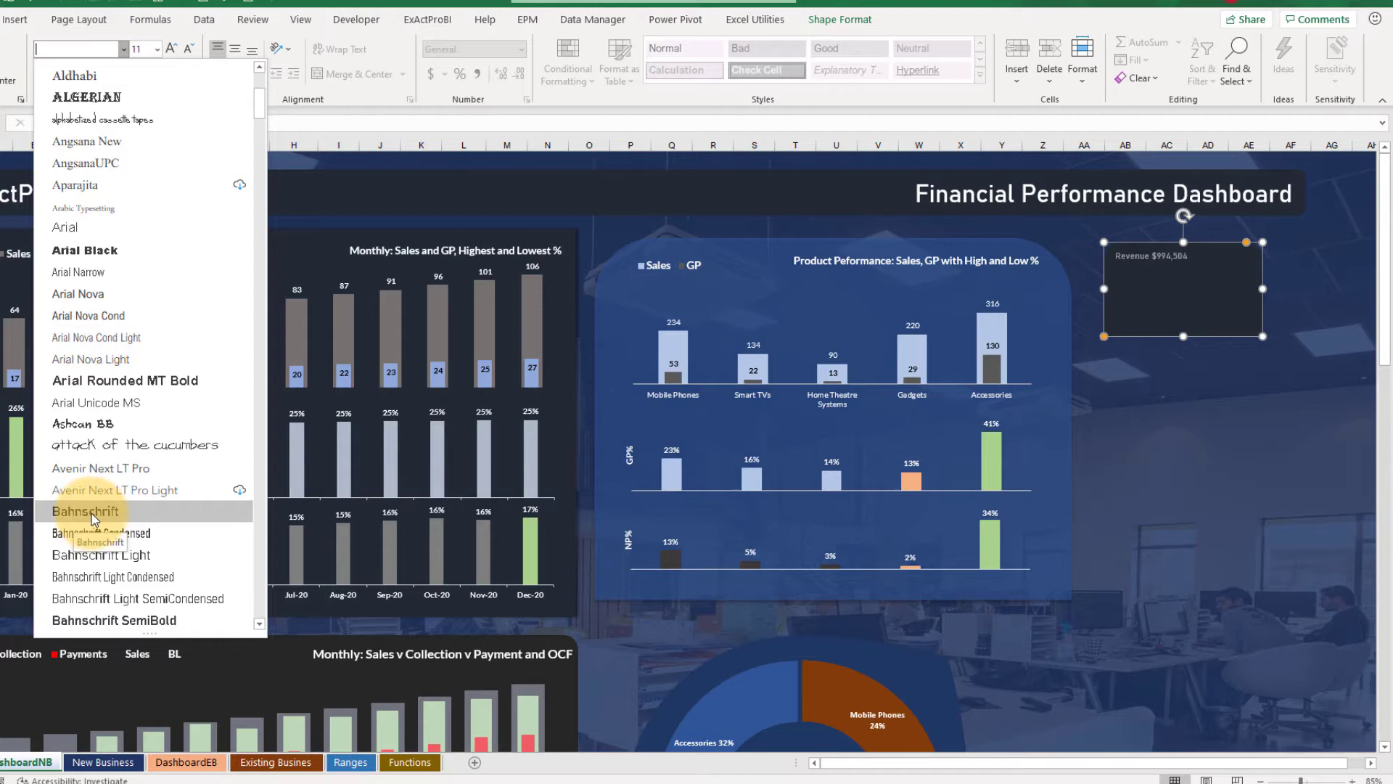
pyautogui.click(93, 514)
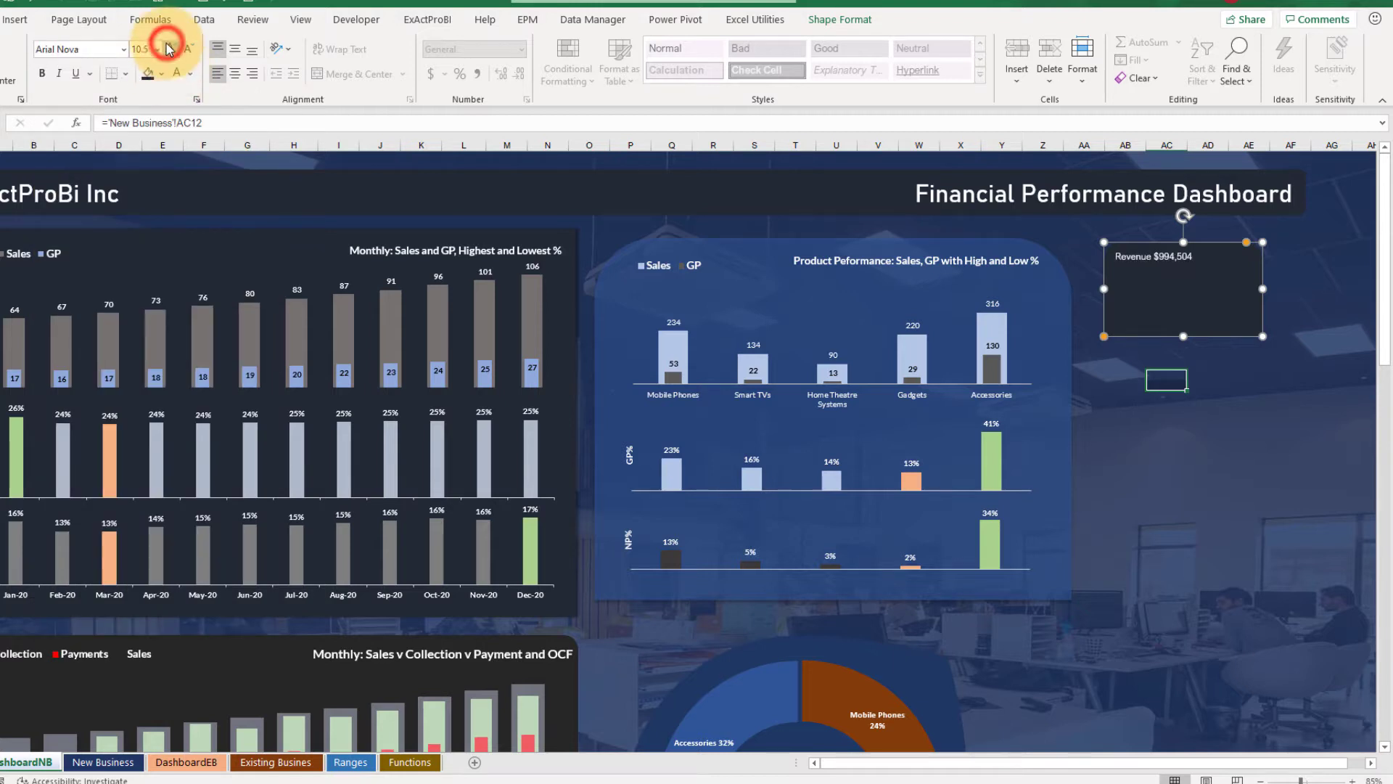
pyautogui.click(170, 49)
pyautogui.click(169, 48)
pyautogui.click(170, 48)
pyautogui.click(170, 48)
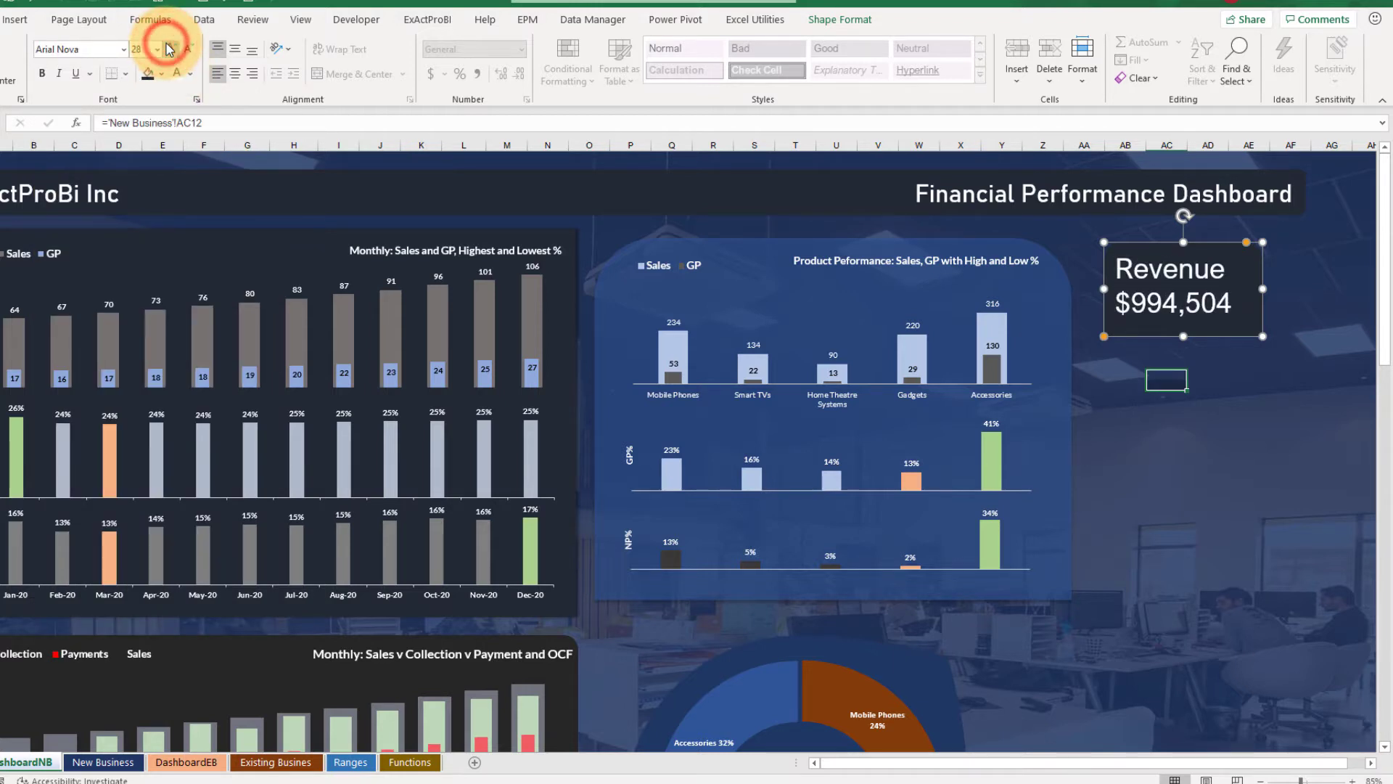
pyautogui.click(170, 49)
pyautogui.click(170, 49)
pyautogui.click(169, 49)
pyautogui.click(235, 50)
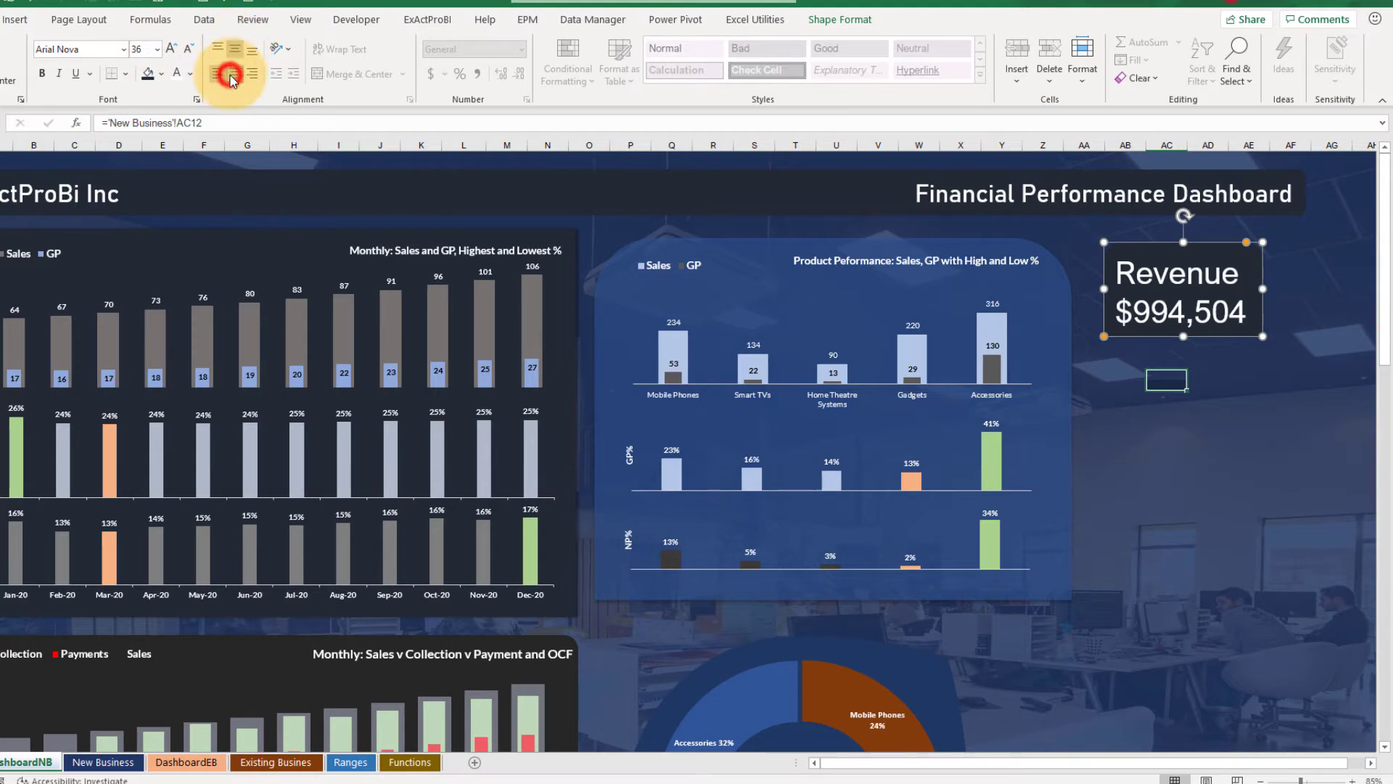
pyautogui.click(235, 74)
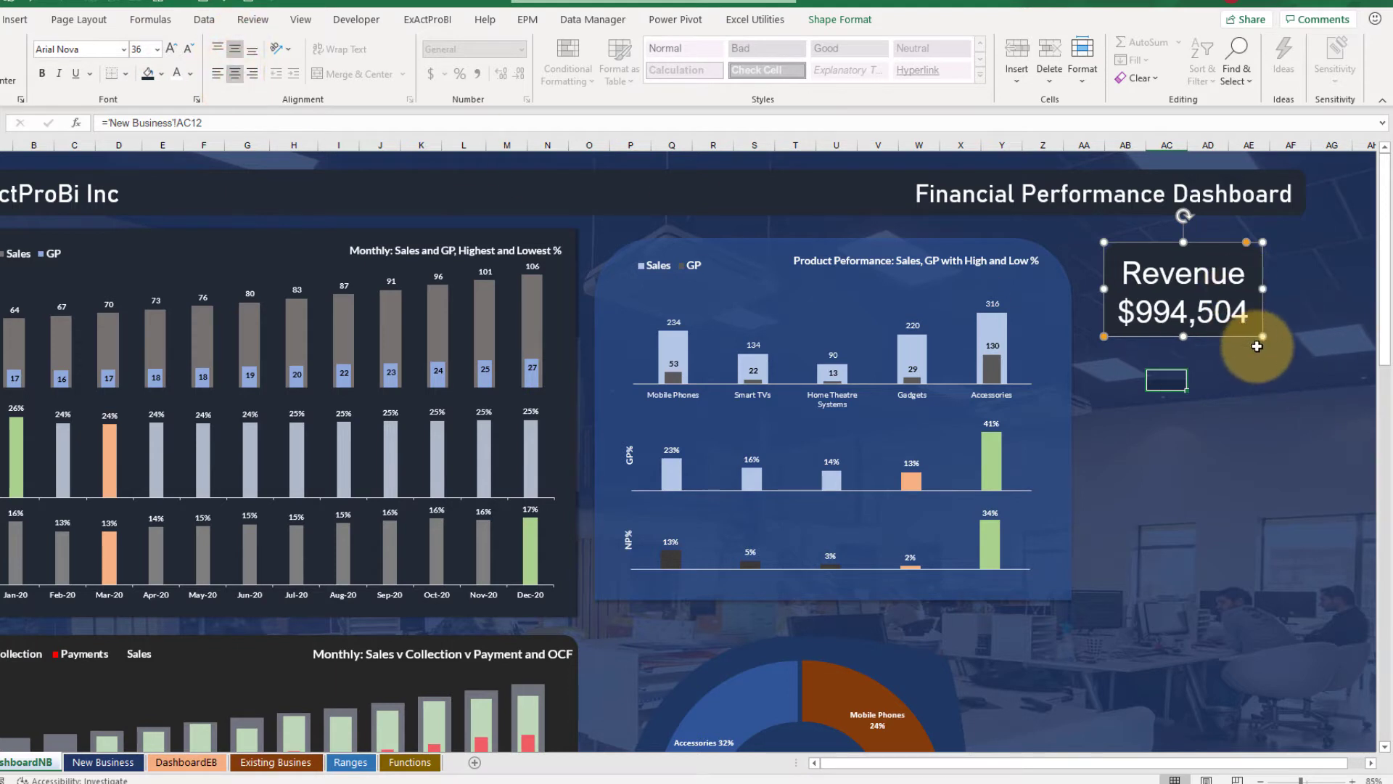
pyautogui.click(188, 49)
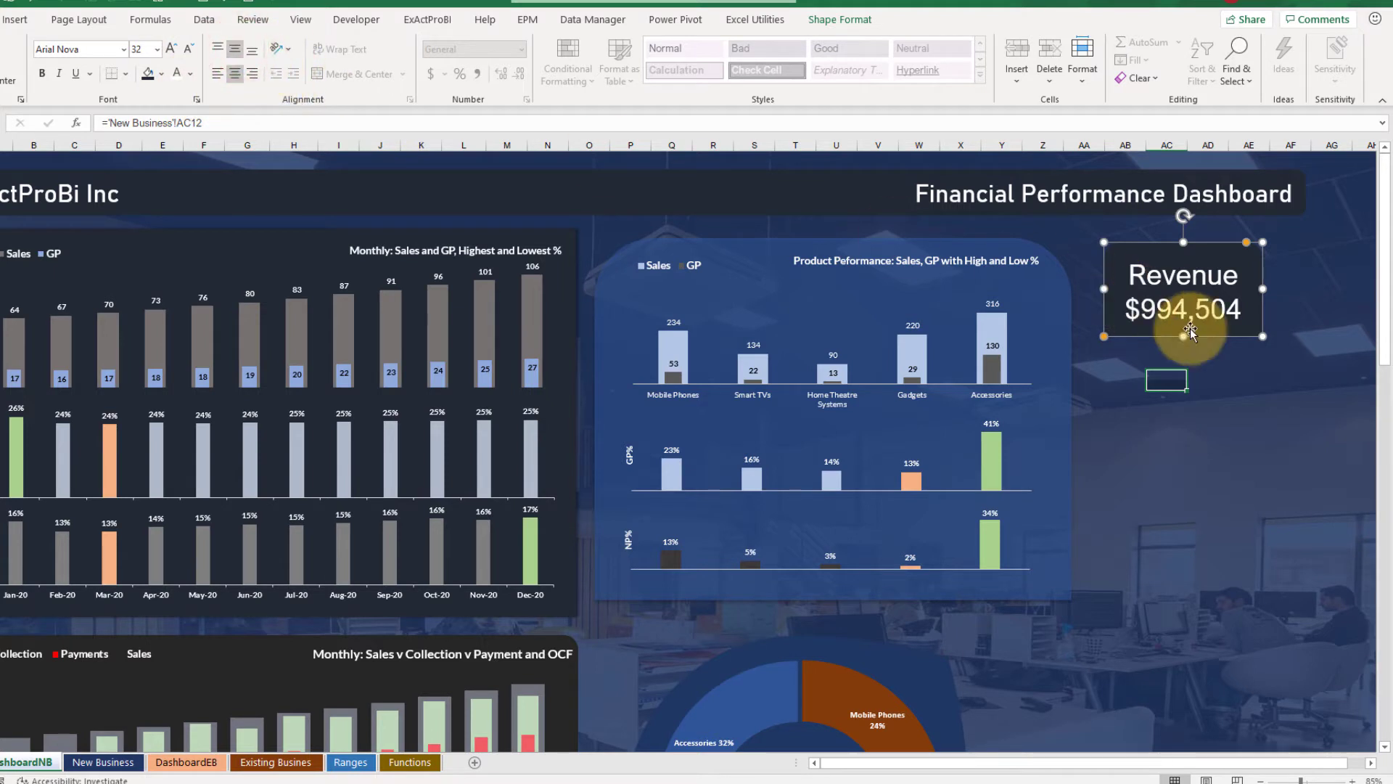
pyautogui.click(1193, 258)
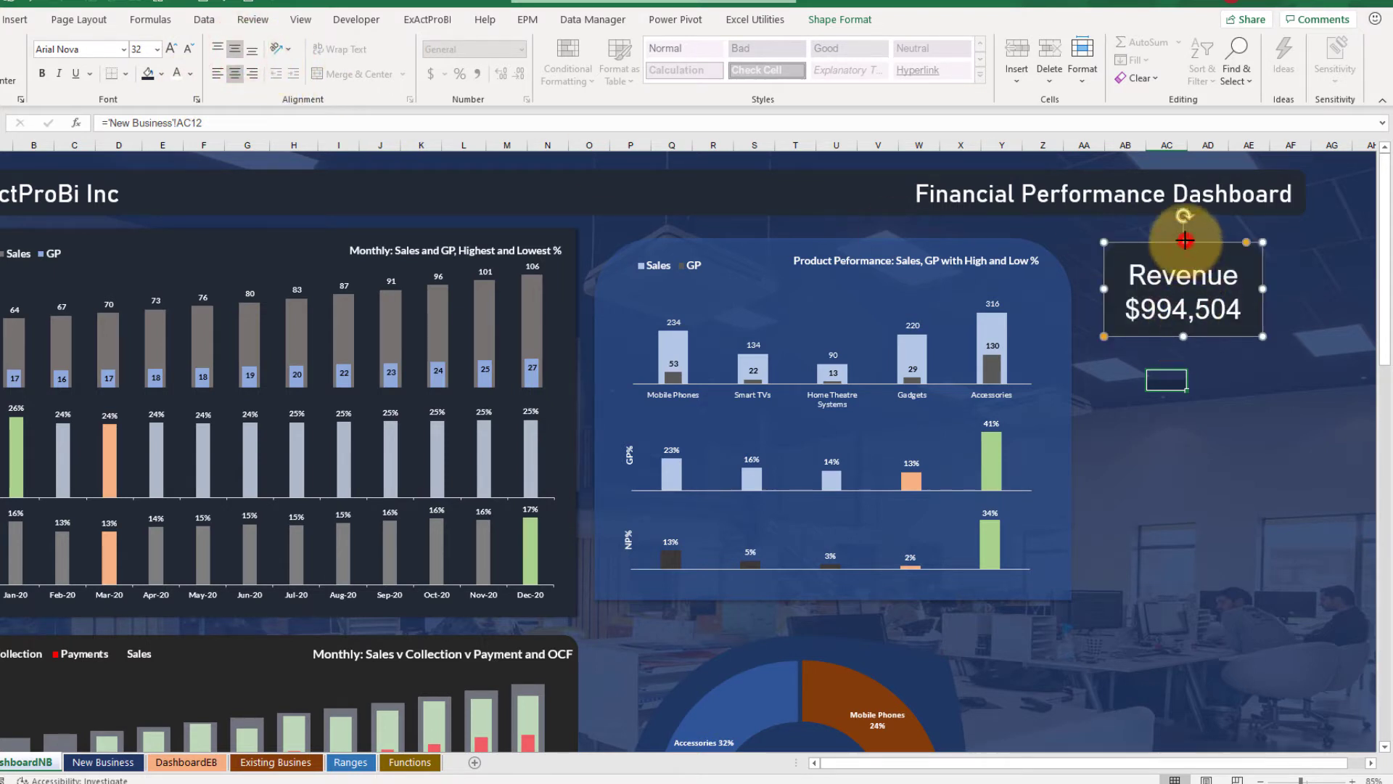
pyautogui.moveTo(1185, 239); pyautogui.dragTo(1190, 248)
# Duplicate the Revenue card just below the original.
pyautogui.click(1330, 363)
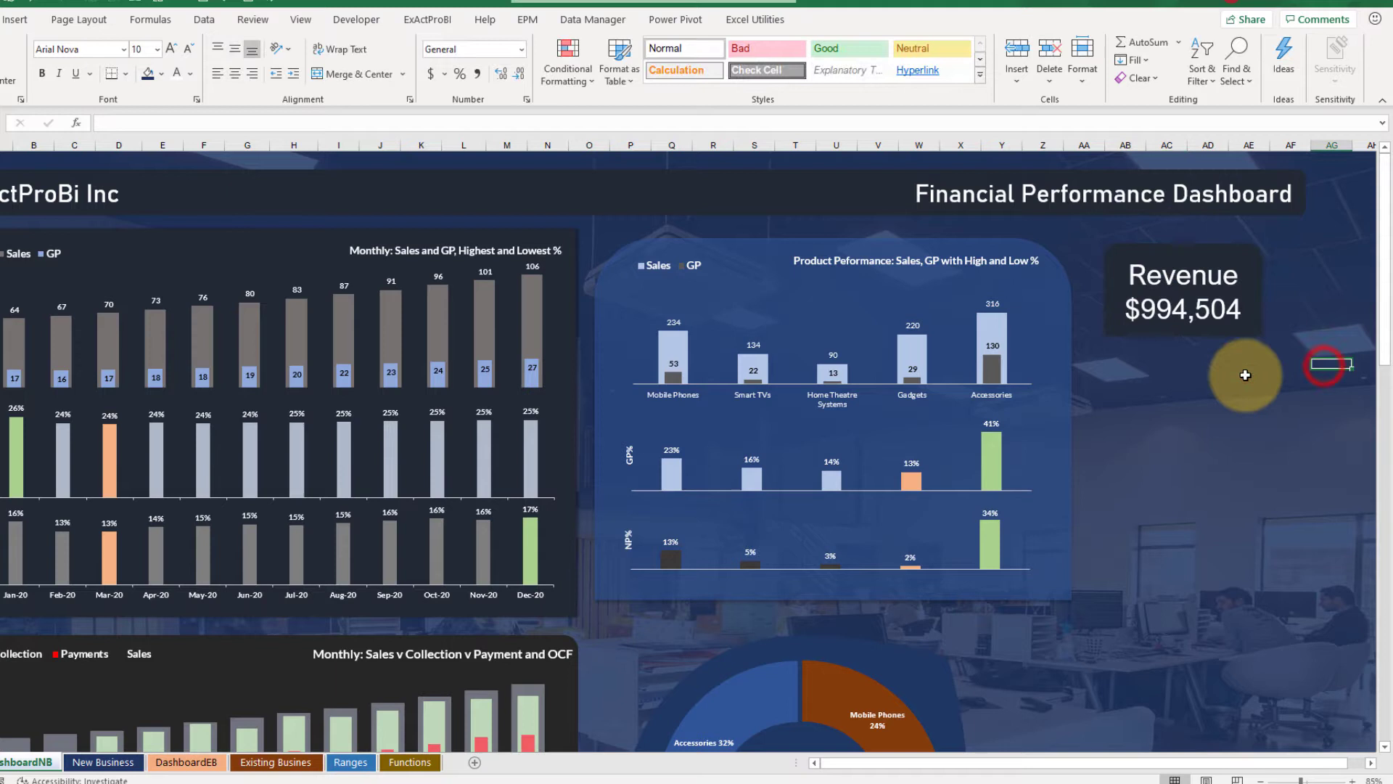
pyautogui.click(1173, 267)
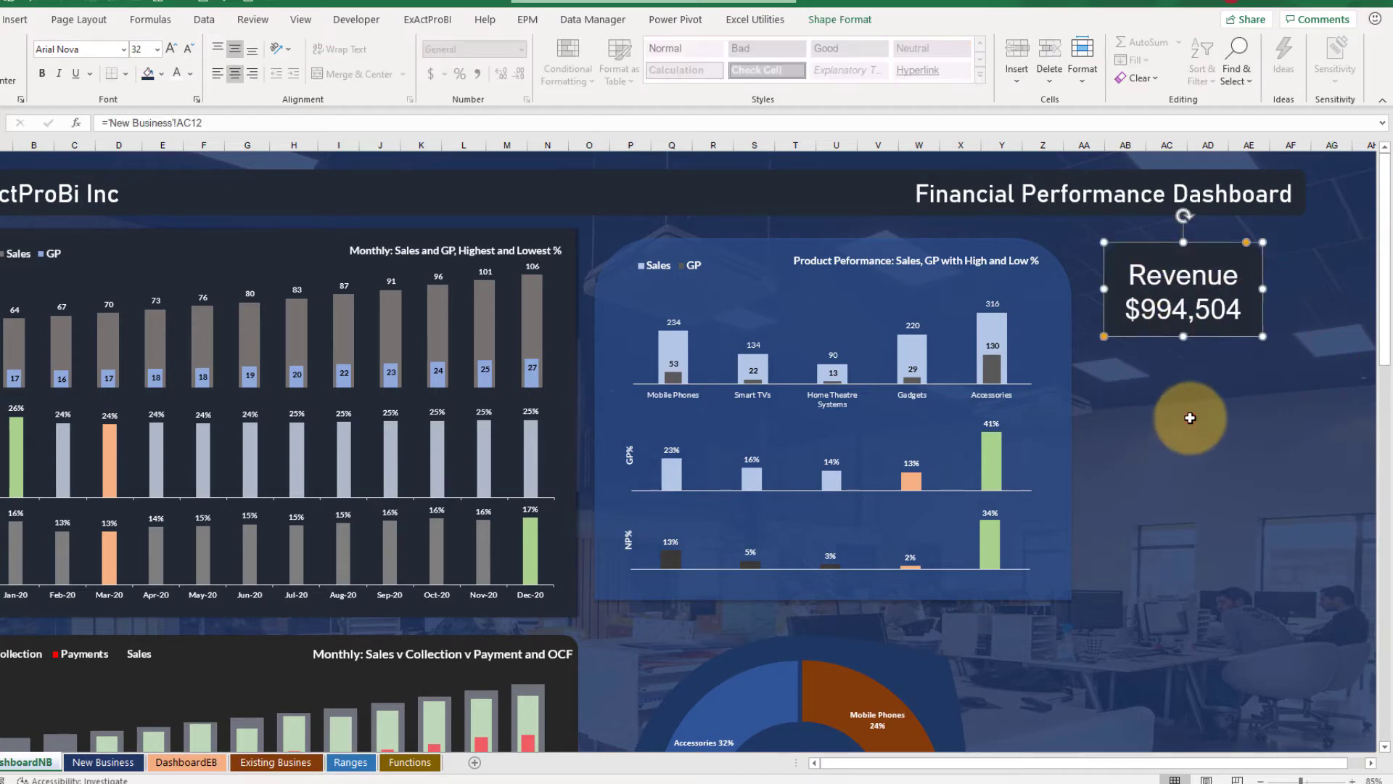
pyautogui.click(1181, 284)
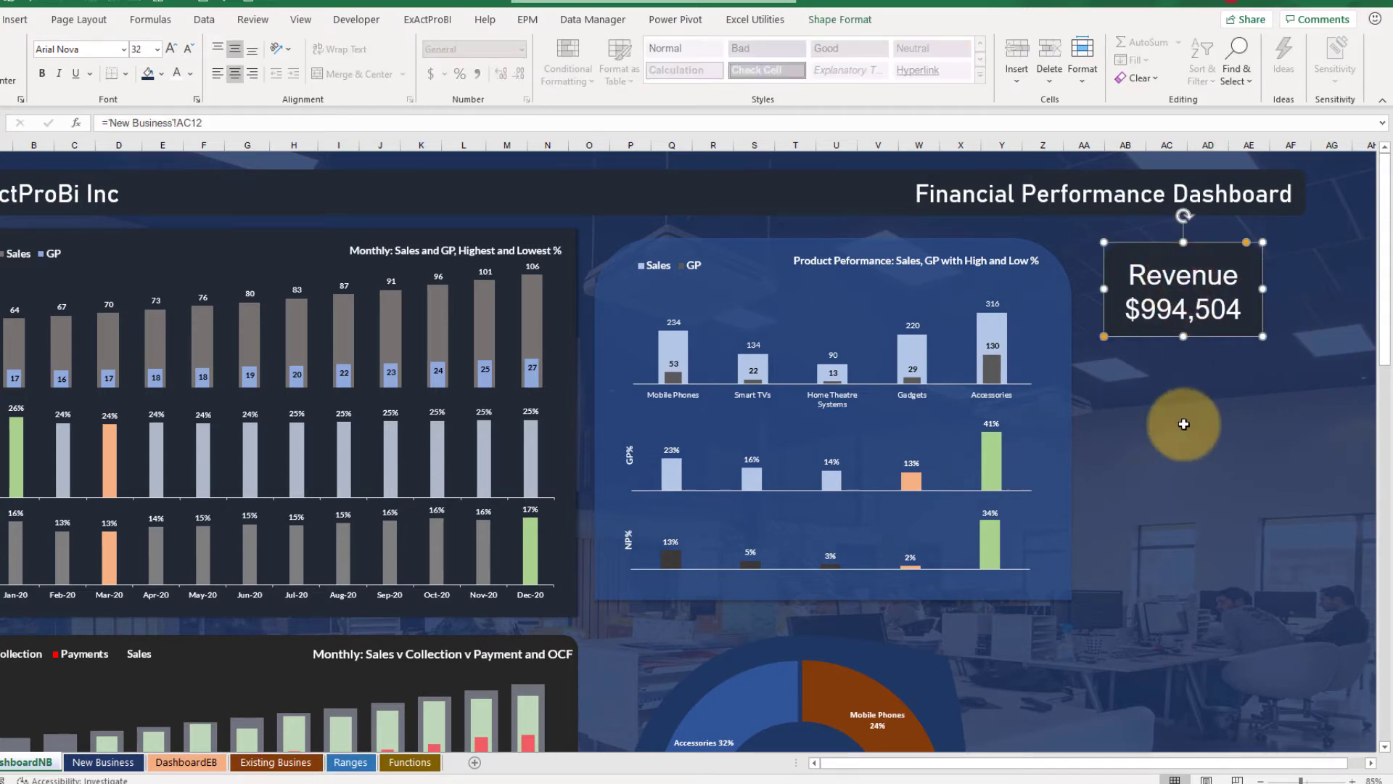
pyautogui.moveTo(1183, 290); pyautogui.dragTo(1185, 406)
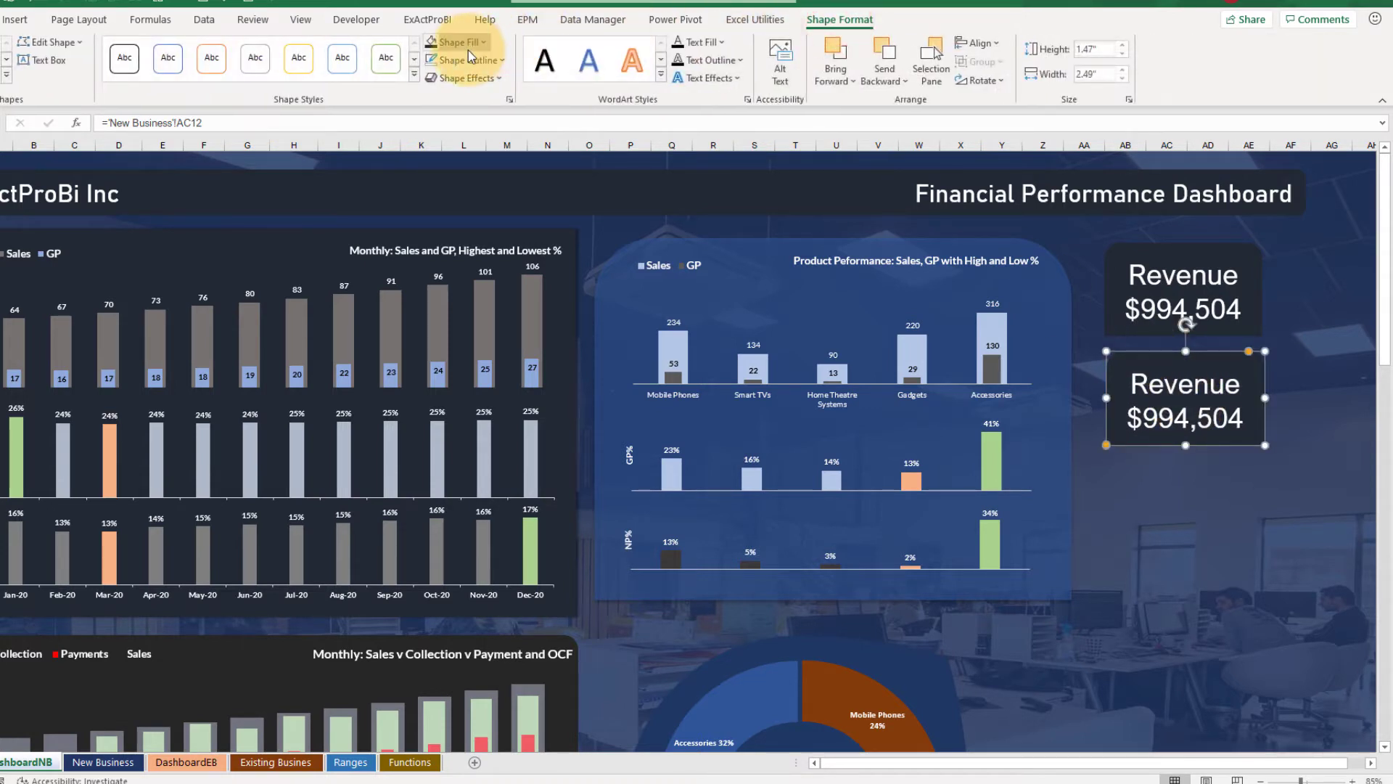
# Give the copy a bright blue fill and select its formula reference for relinking.
pyautogui.click(459, 45)
pyautogui.click(485, 163)
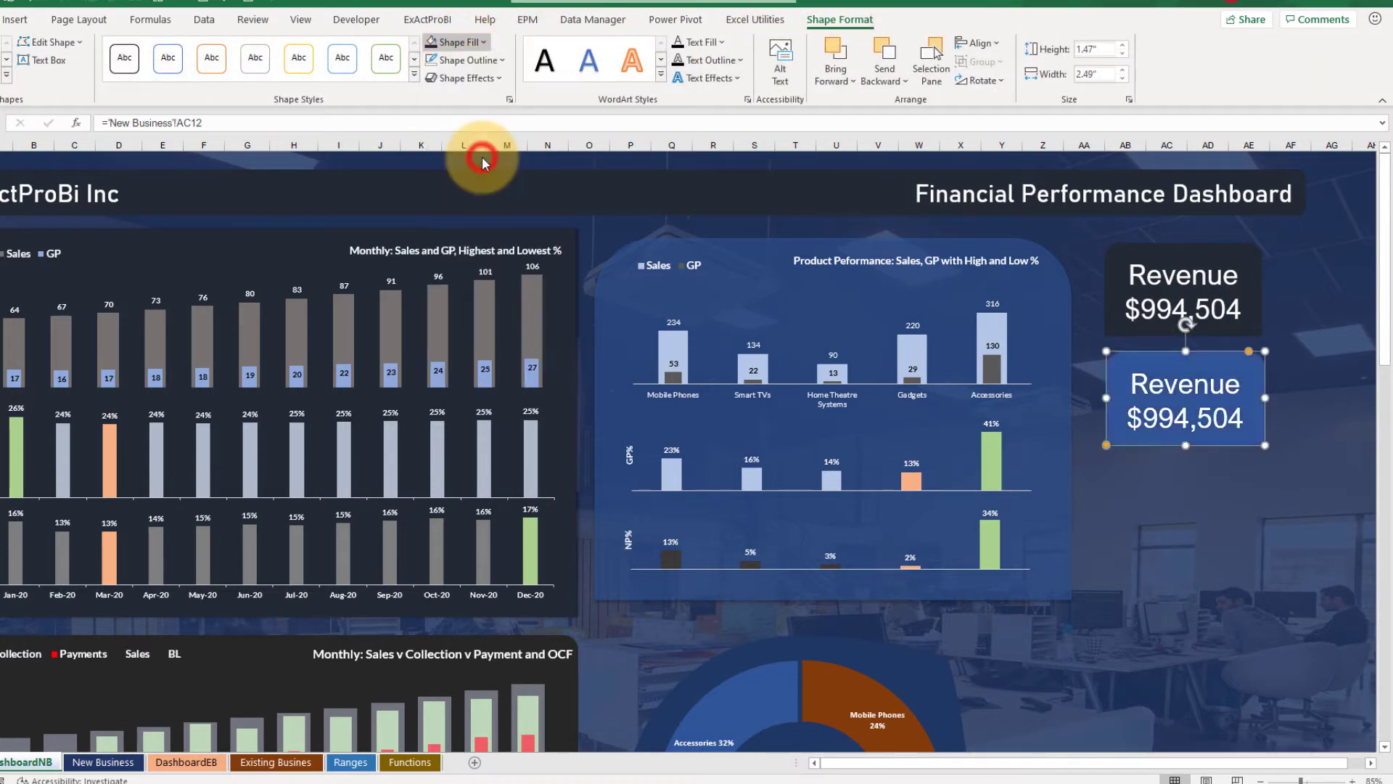
pyautogui.click(1290, 527)
pyautogui.click(1185, 356)
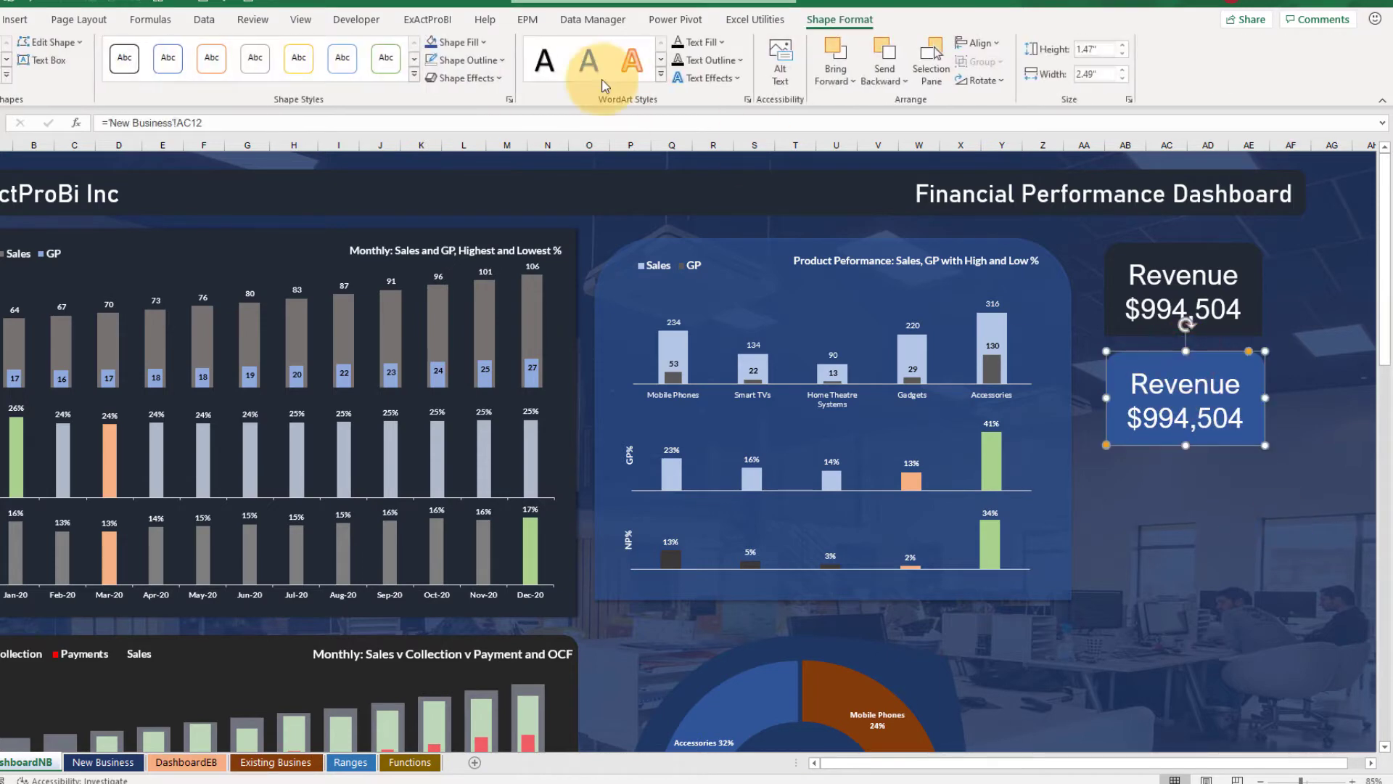
pyautogui.click(457, 42)
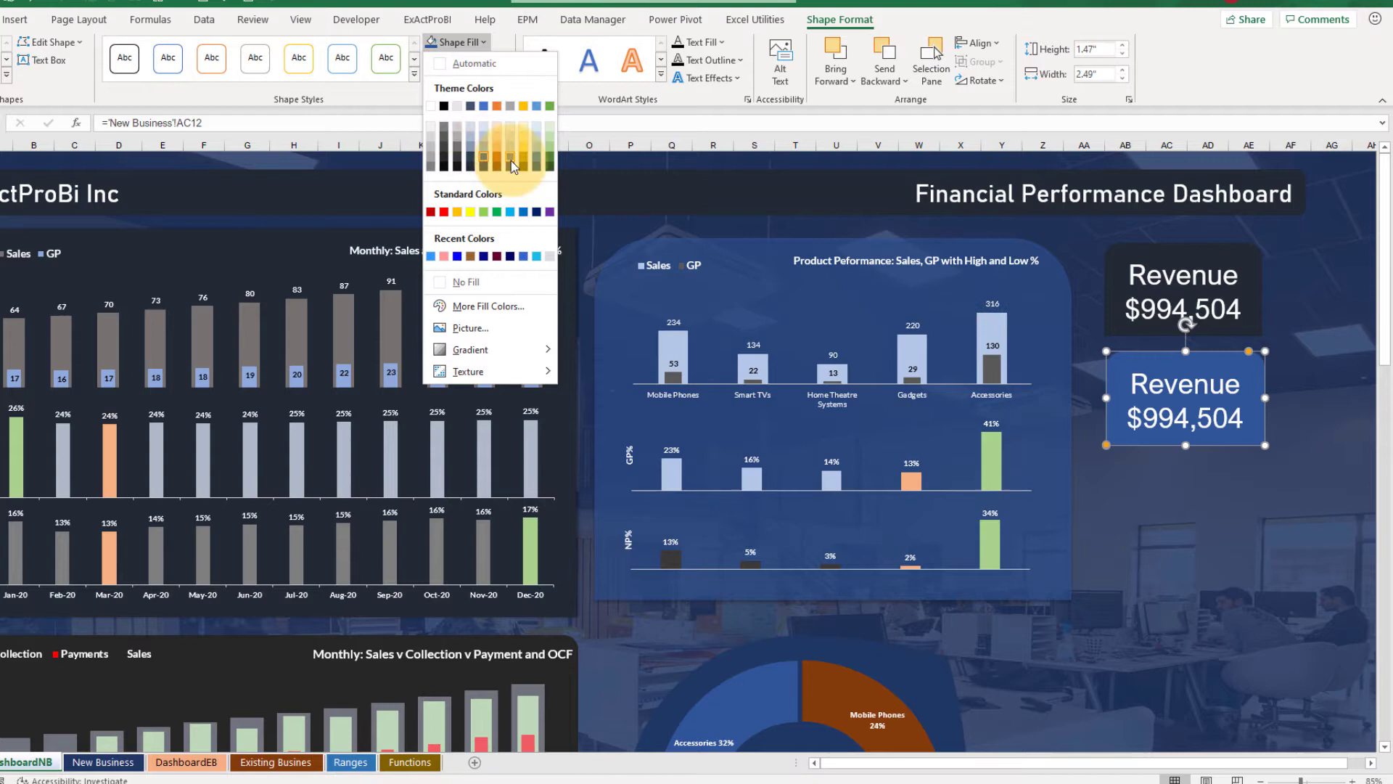
pyautogui.click(531, 164)
pyautogui.click(1199, 374)
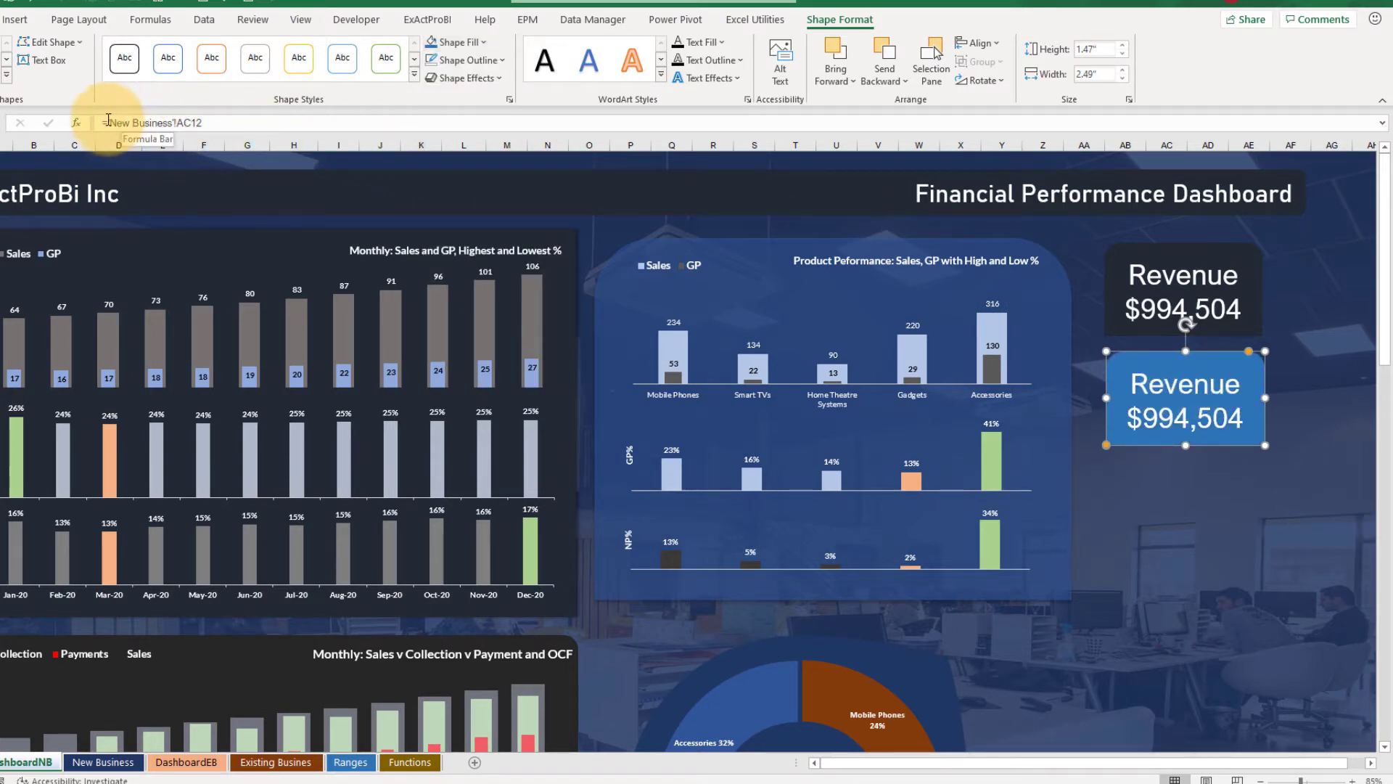
pyautogui.moveTo(107, 122); pyautogui.dragTo(327, 129)
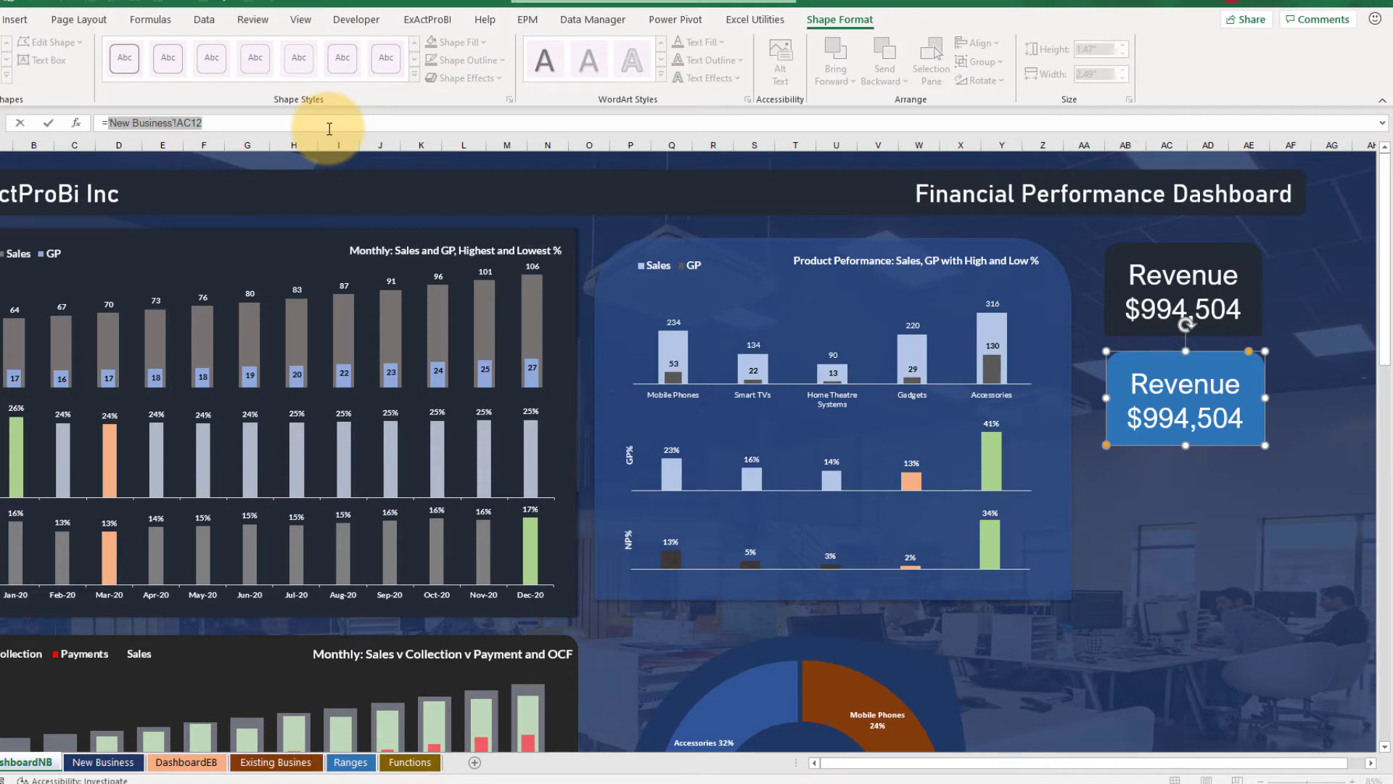
# Link the blue card to Gross Profit cell AC13 on the New Business sheet.
pyautogui.click(103, 761)
pyautogui.click(1161, 332)
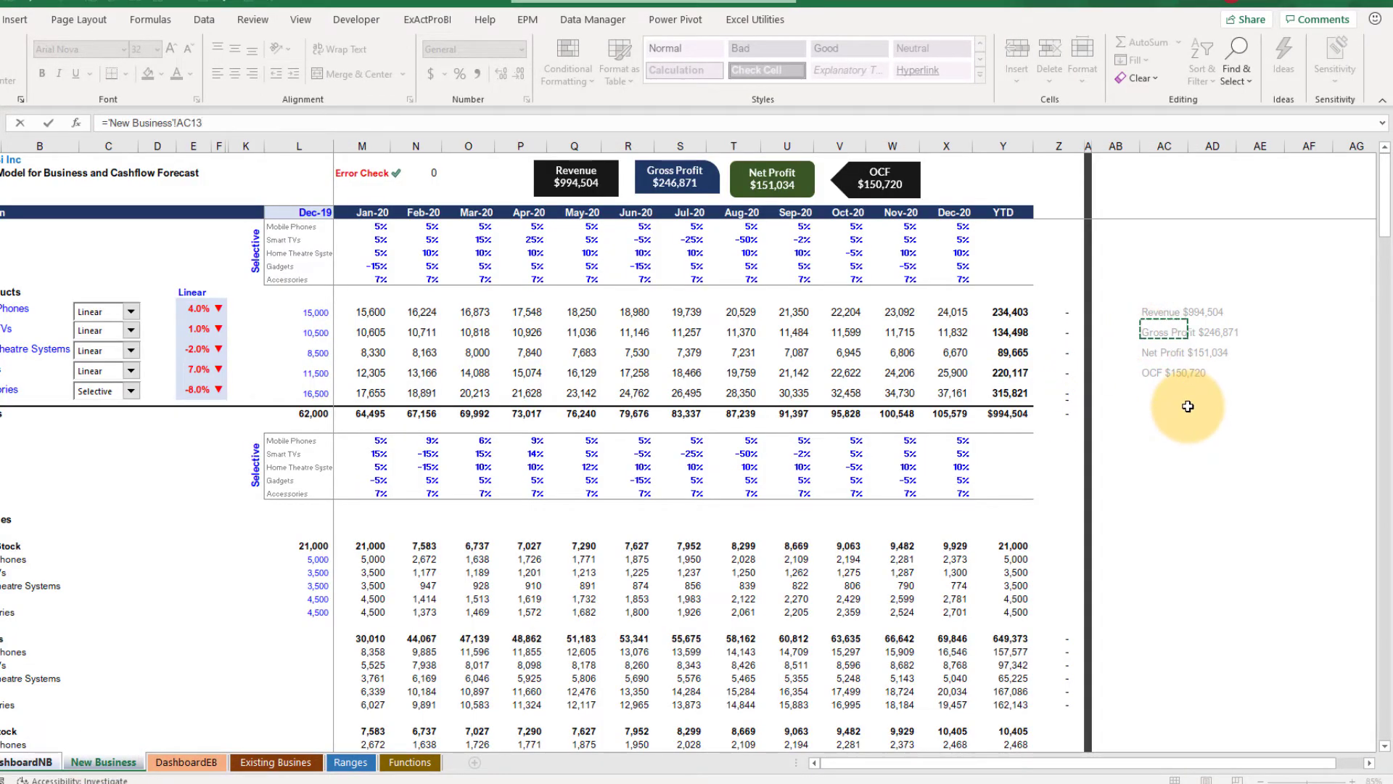
pyautogui.press('Return')
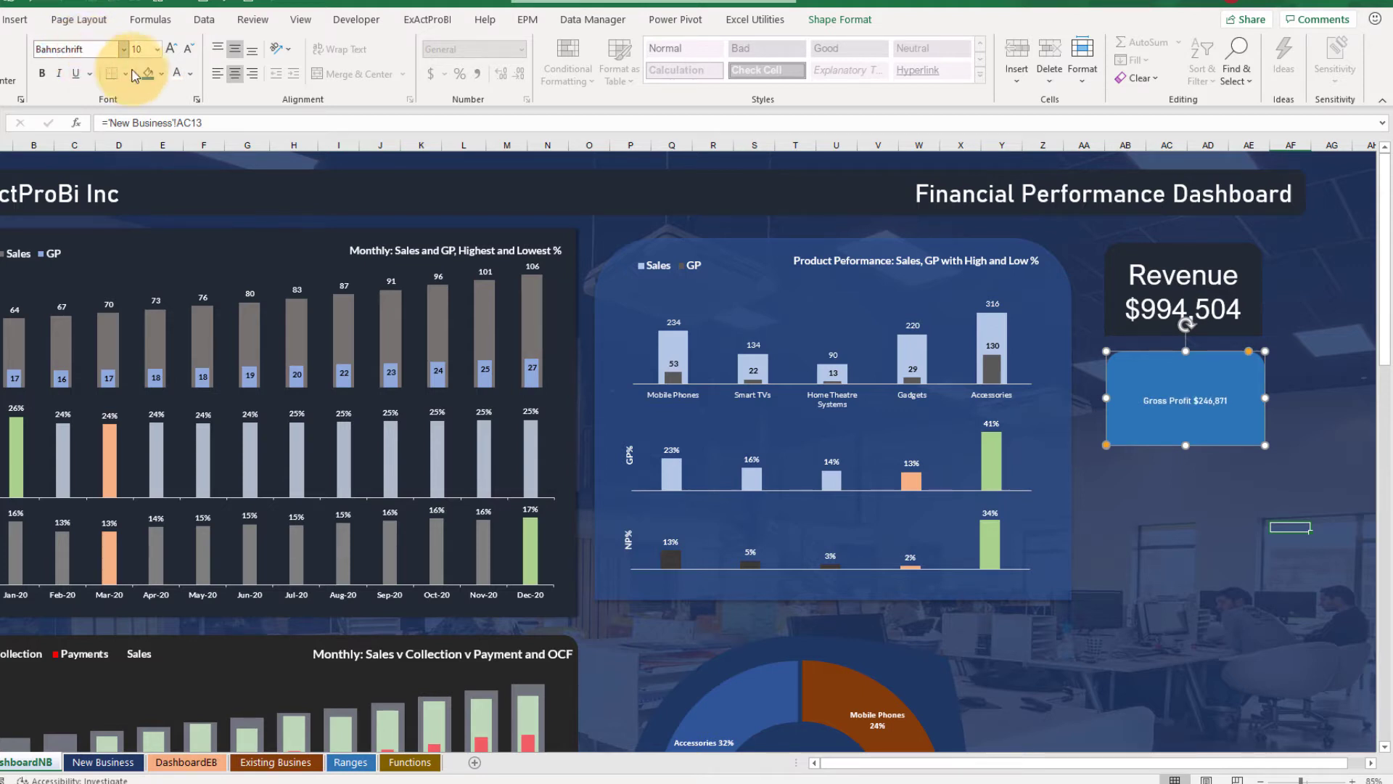
# Set the Gross Profit card text to 28 pt.
pyautogui.click(156, 49)
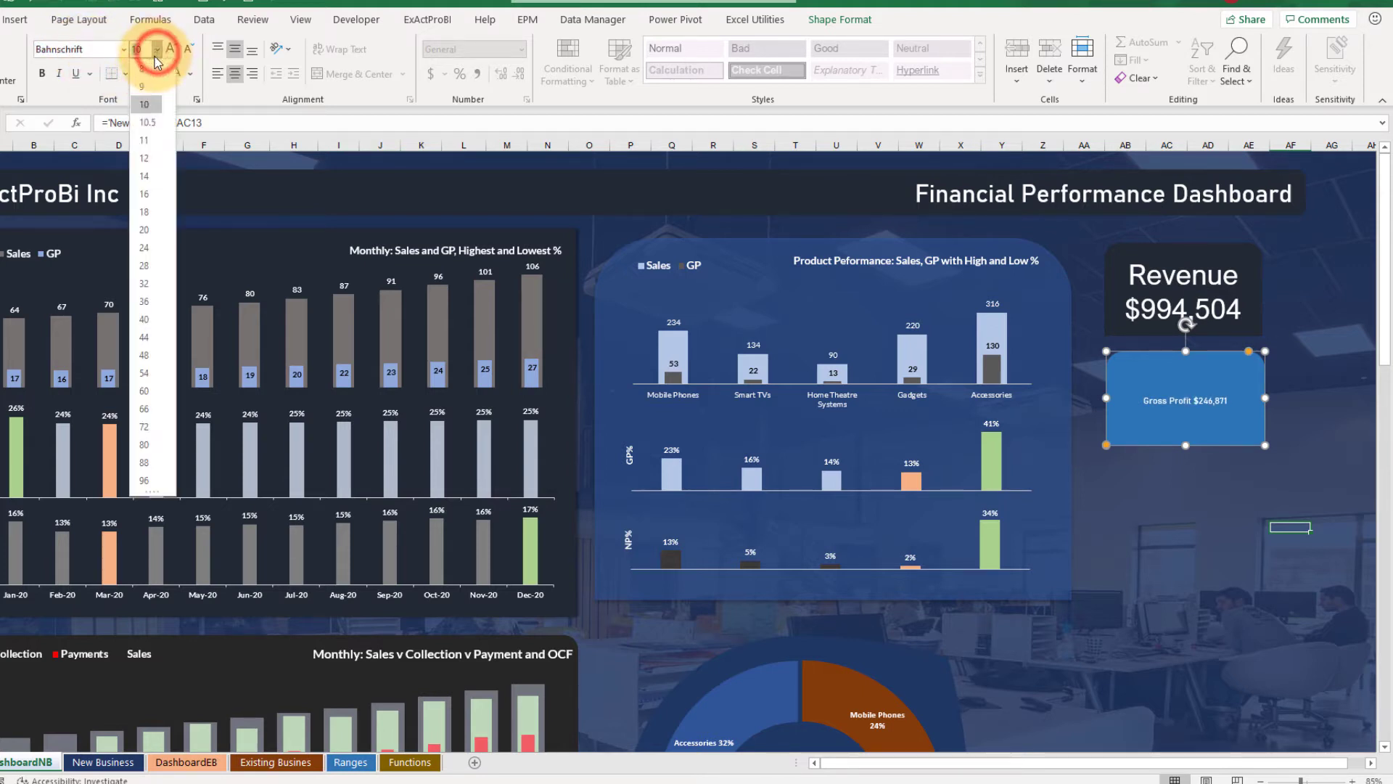
pyautogui.click(149, 195)
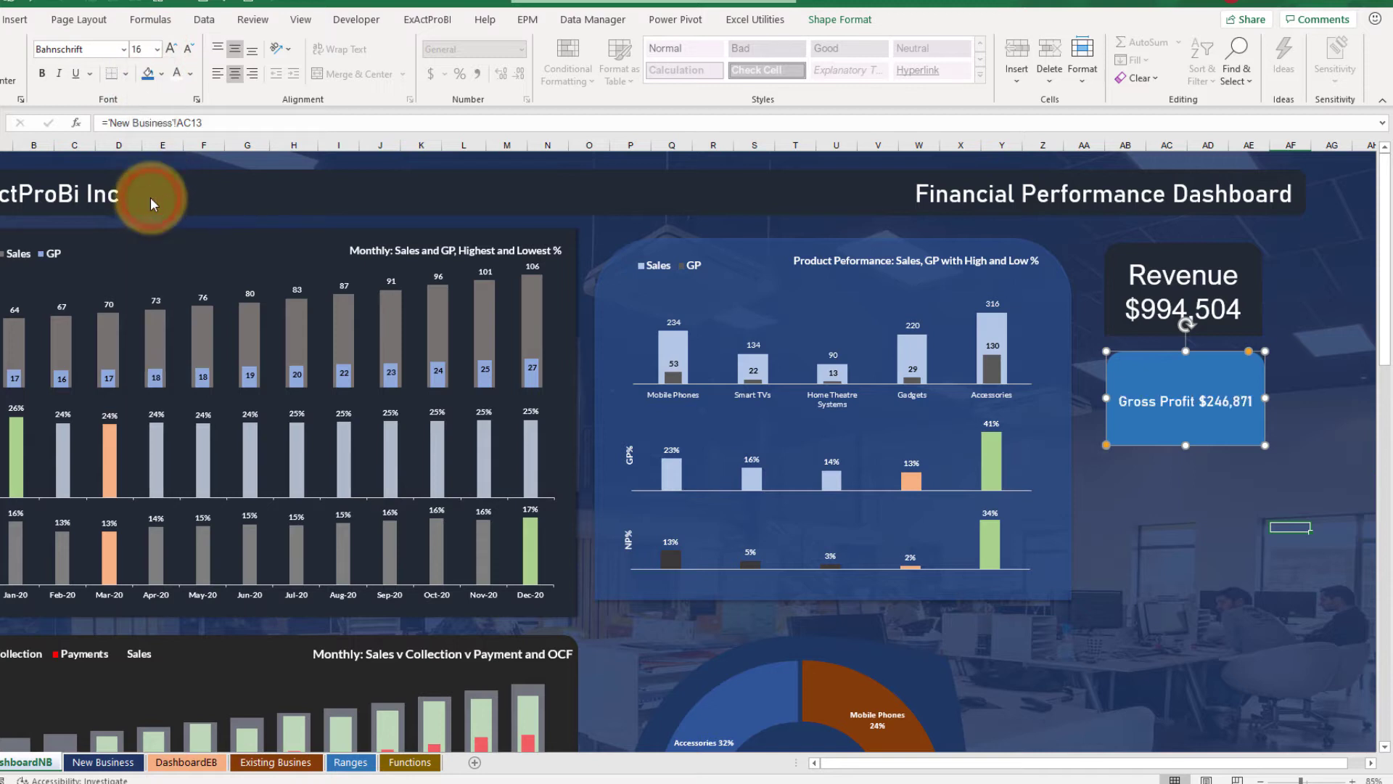
pyautogui.click(173, 49)
pyautogui.click(173, 50)
pyautogui.click(174, 49)
pyautogui.click(175, 51)
pyautogui.click(177, 52)
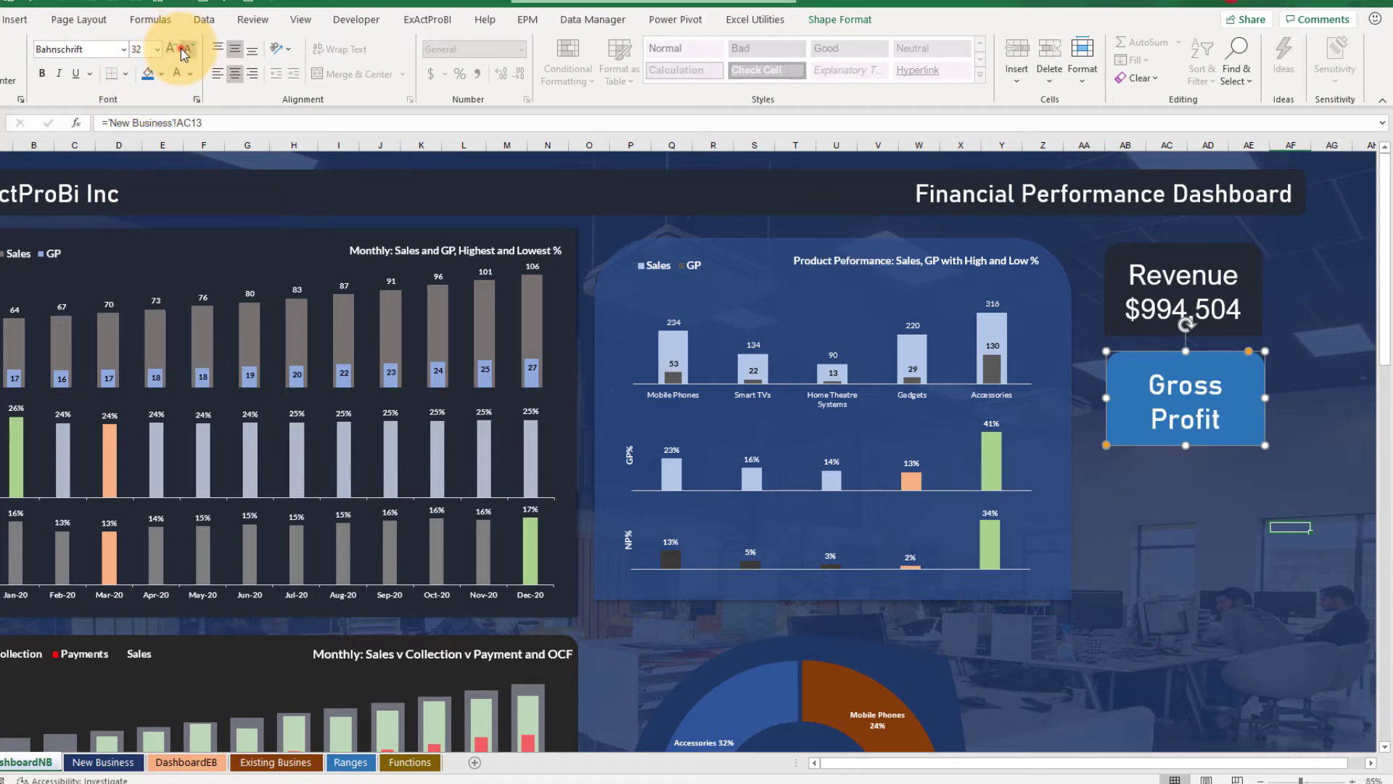
pyautogui.click(185, 51)
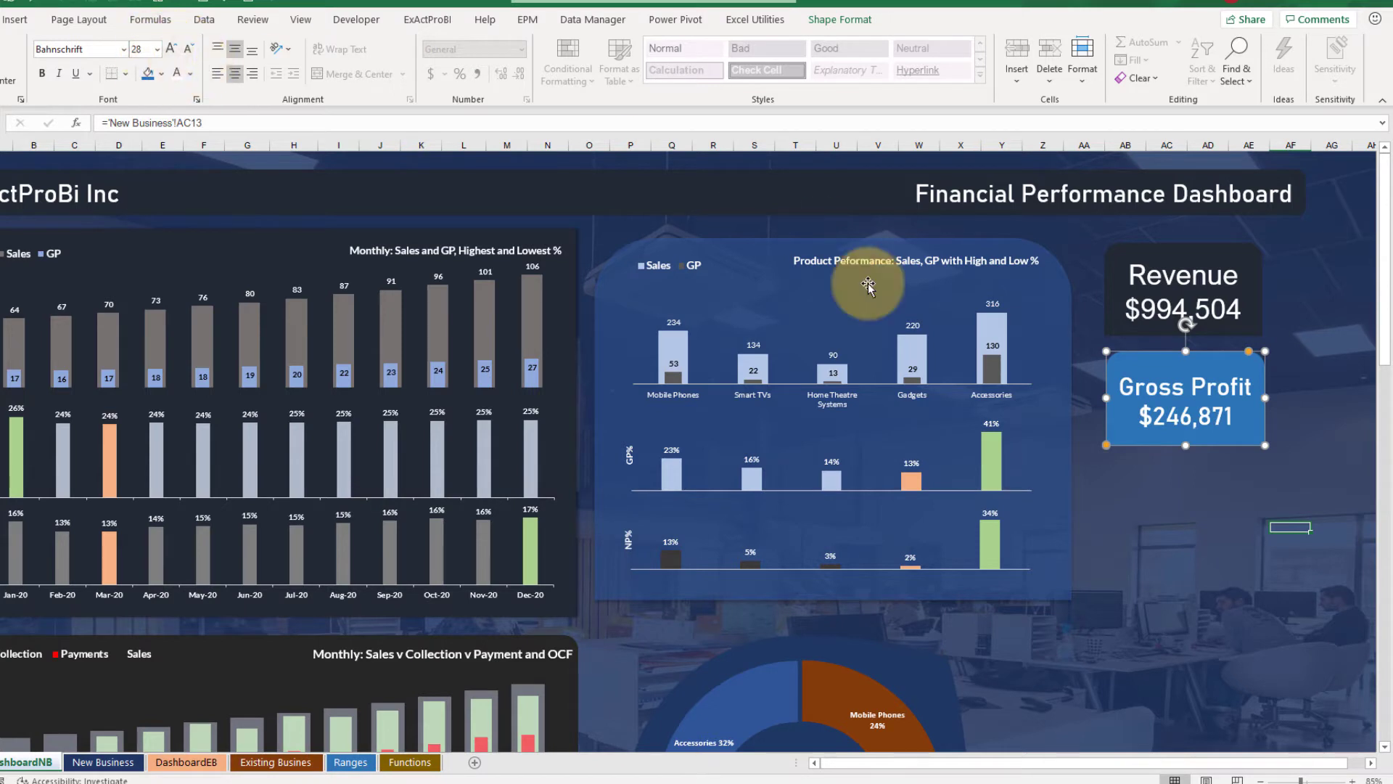
pyautogui.click(1245, 515)
pyautogui.click(1152, 367)
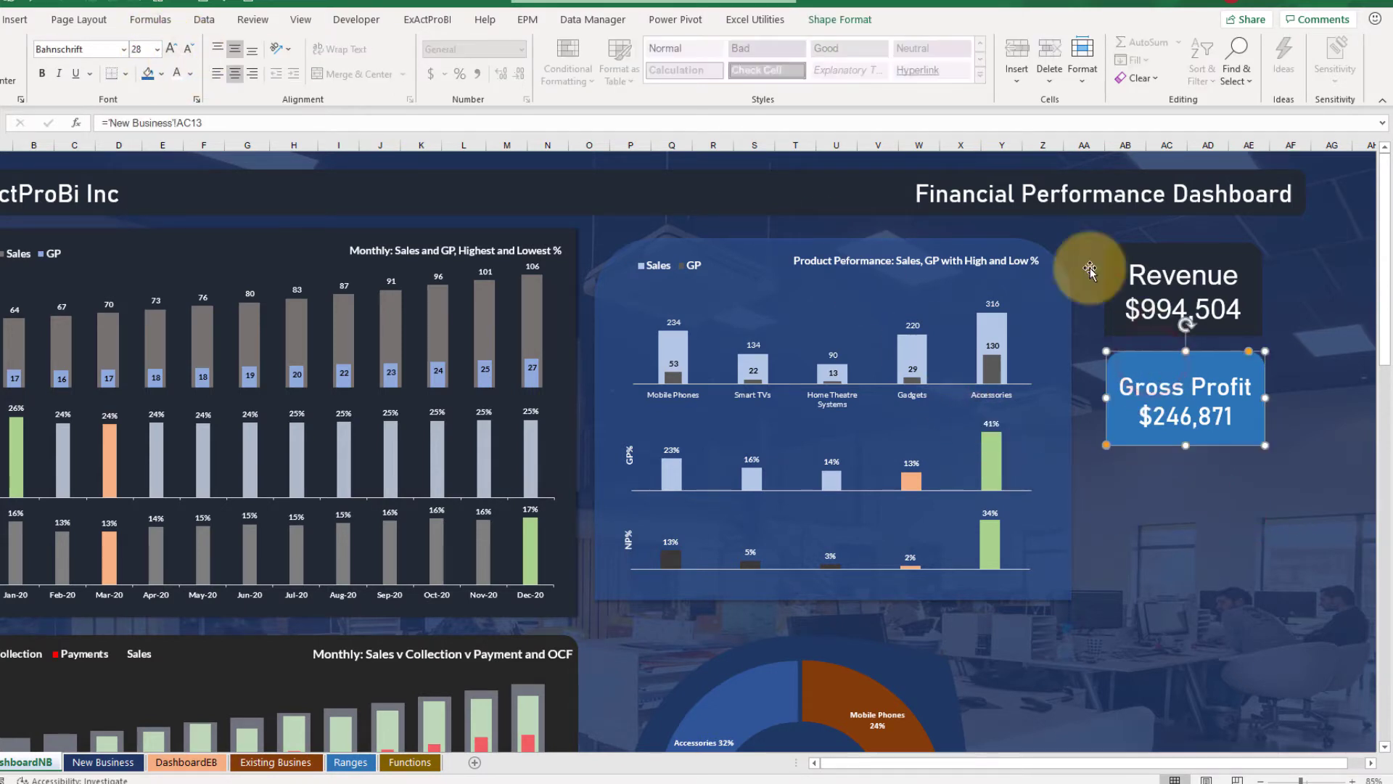
pyautogui.click(835, 21)
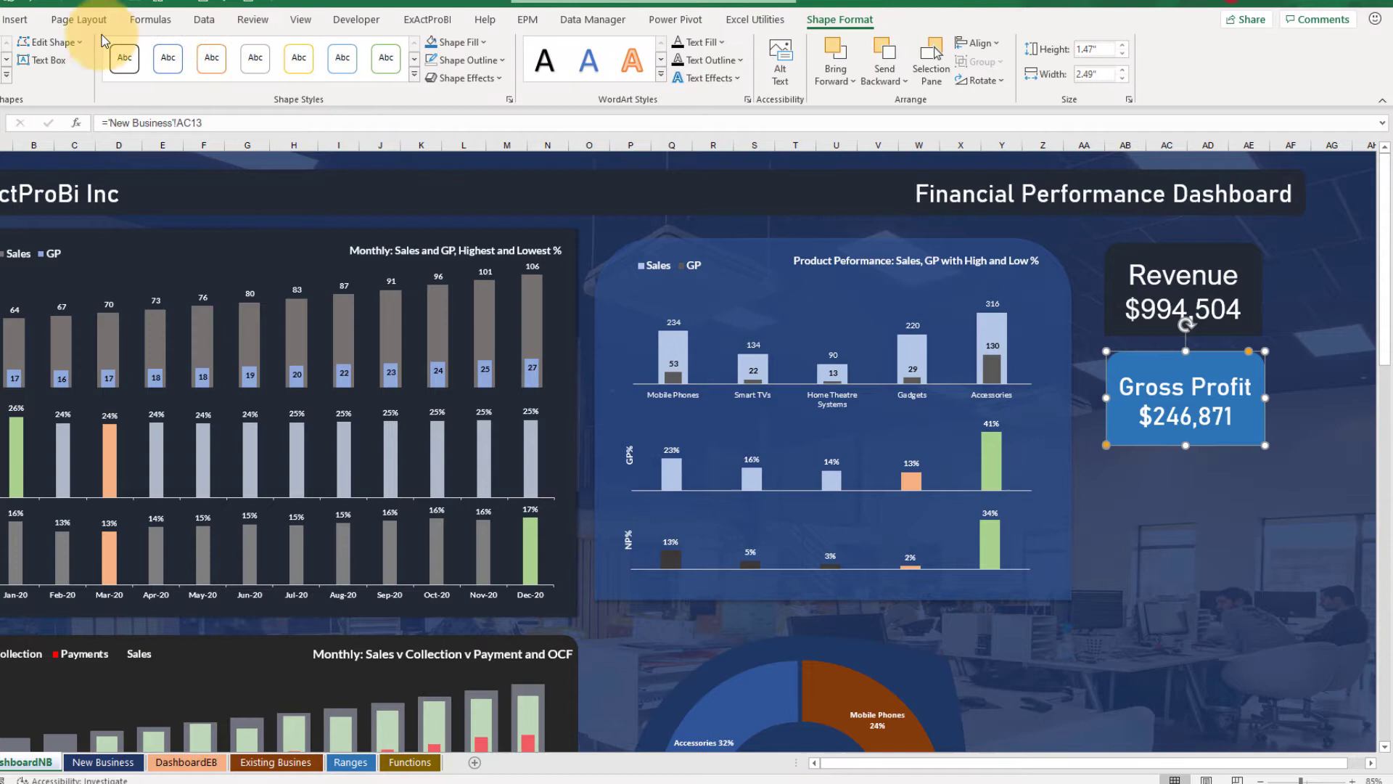
pyautogui.click(62, 44)
# Change the Gross Profit card to a snipped-corner rectangle with a clipped top-right corner.
pyautogui.moveTo(69, 63)
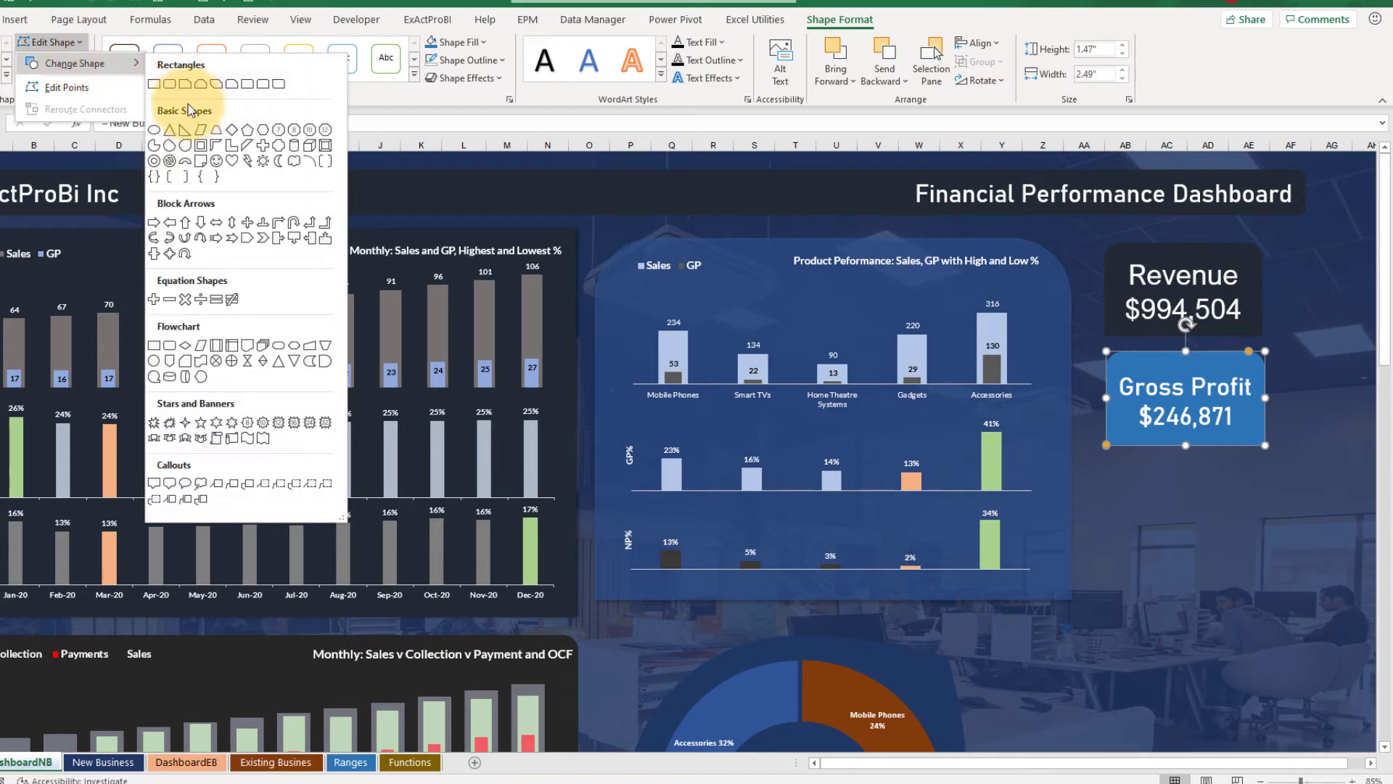
pyautogui.click(232, 86)
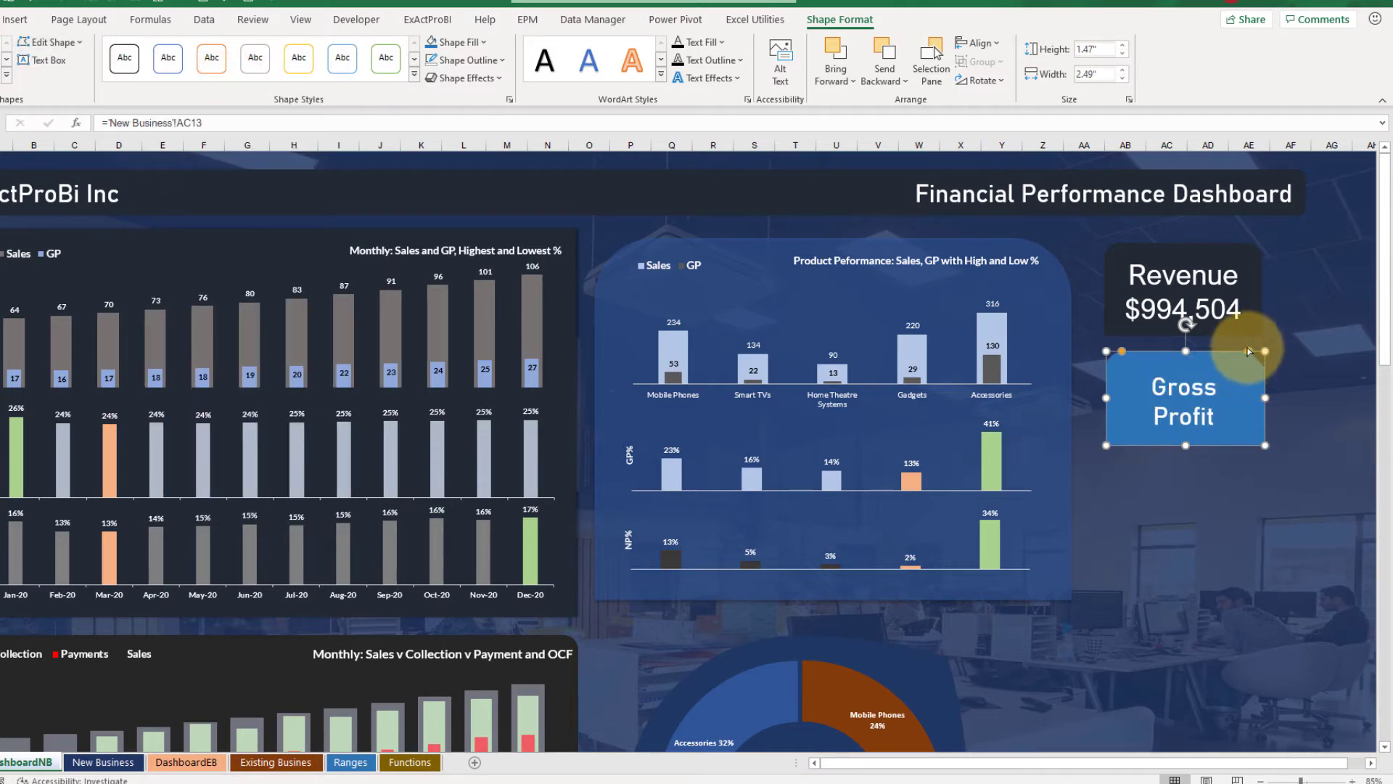
pyautogui.moveTo(1248, 351); pyautogui.dragTo(1237, 351)
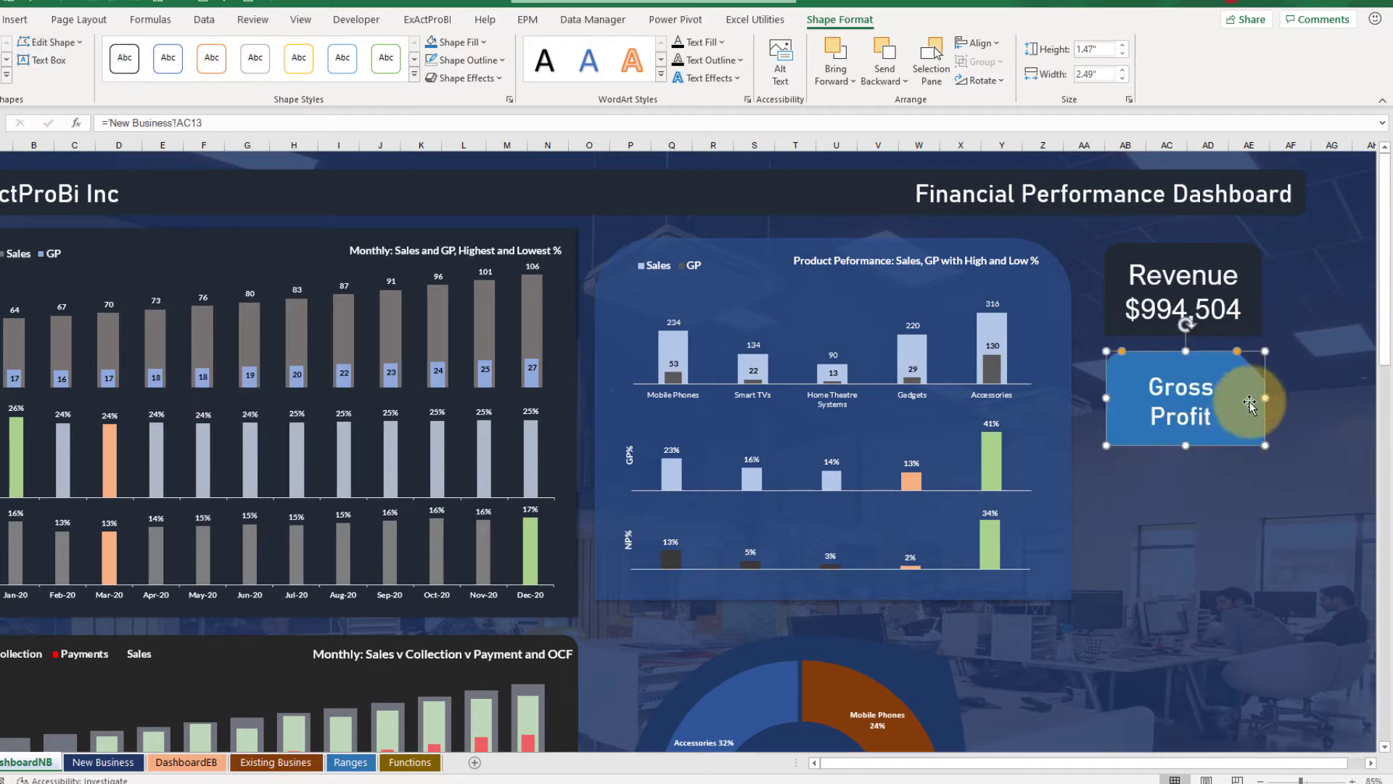
pyautogui.moveTo(1105, 351); pyautogui.dragTo(1100, 351)
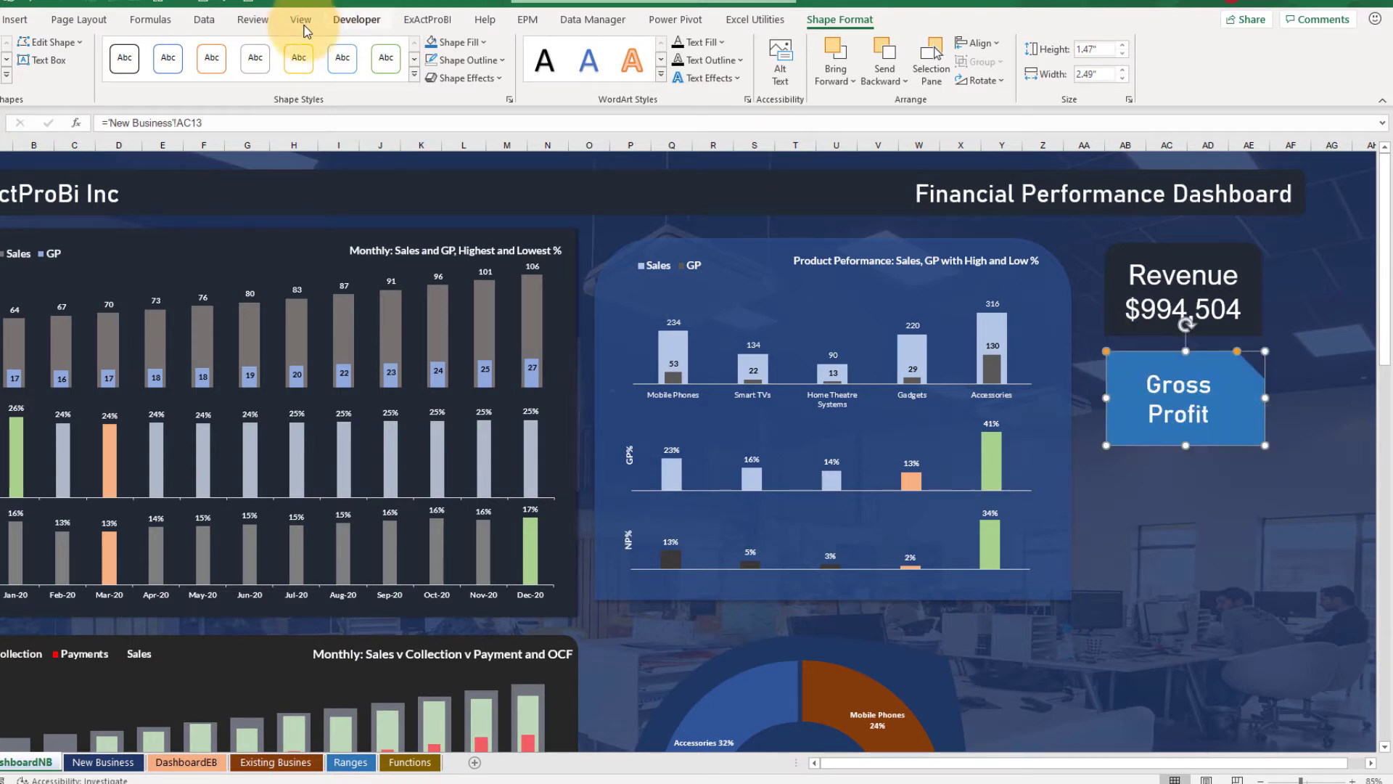
# Reduce the Gross Profit text to 24 pt.
pyautogui.click(6, 19)
pyautogui.click(186, 52)
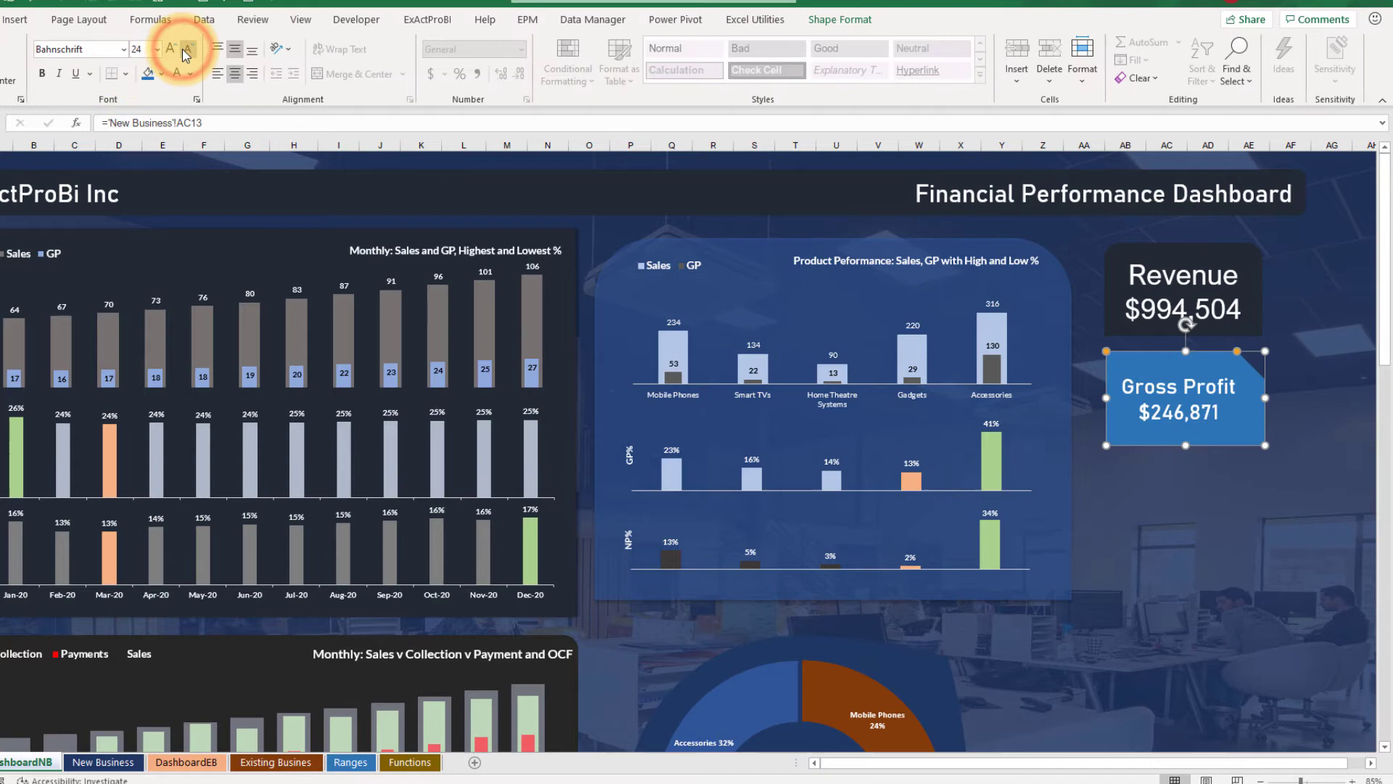
pyautogui.click(1057, 488)
pyautogui.click(1231, 386)
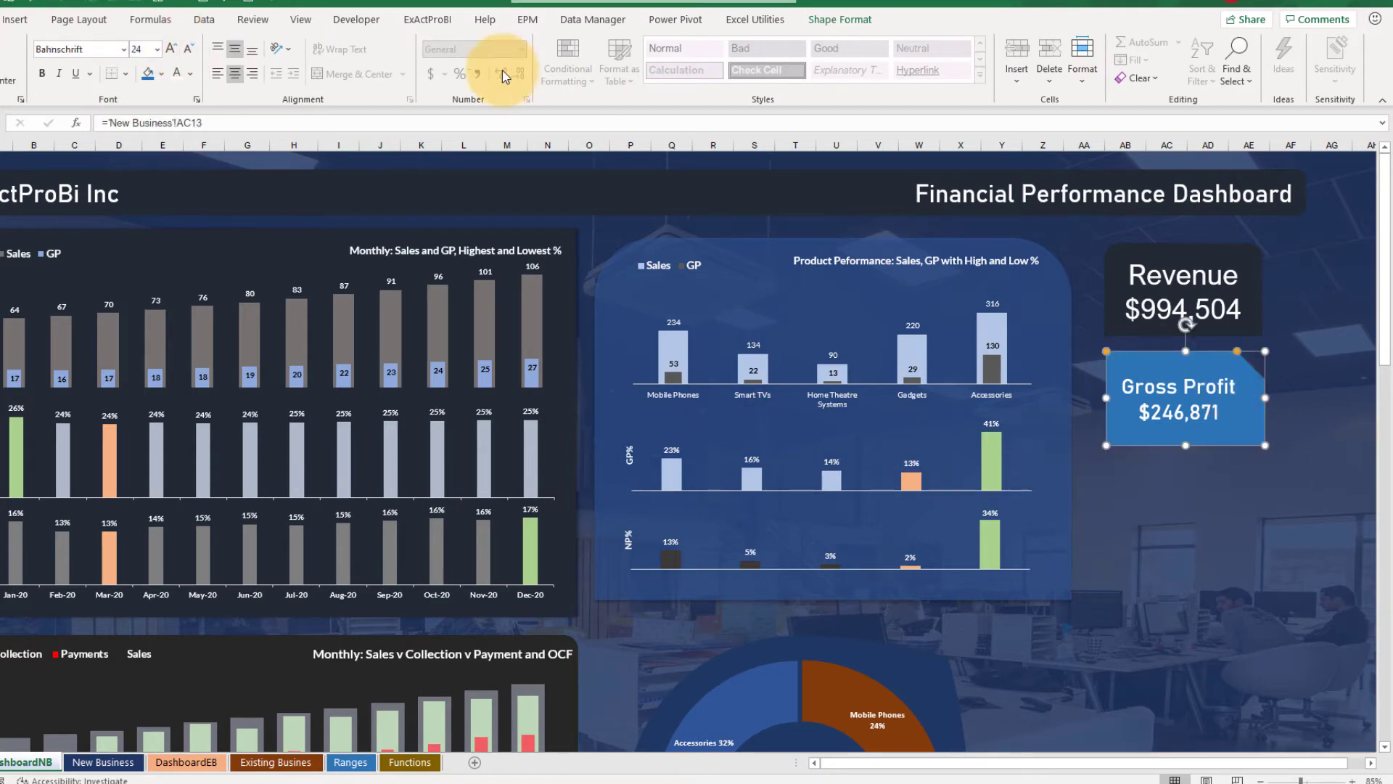
pyautogui.click(840, 19)
# Duplicate the Gross Profit card directly beneath it.
pyautogui.click(1201, 527)
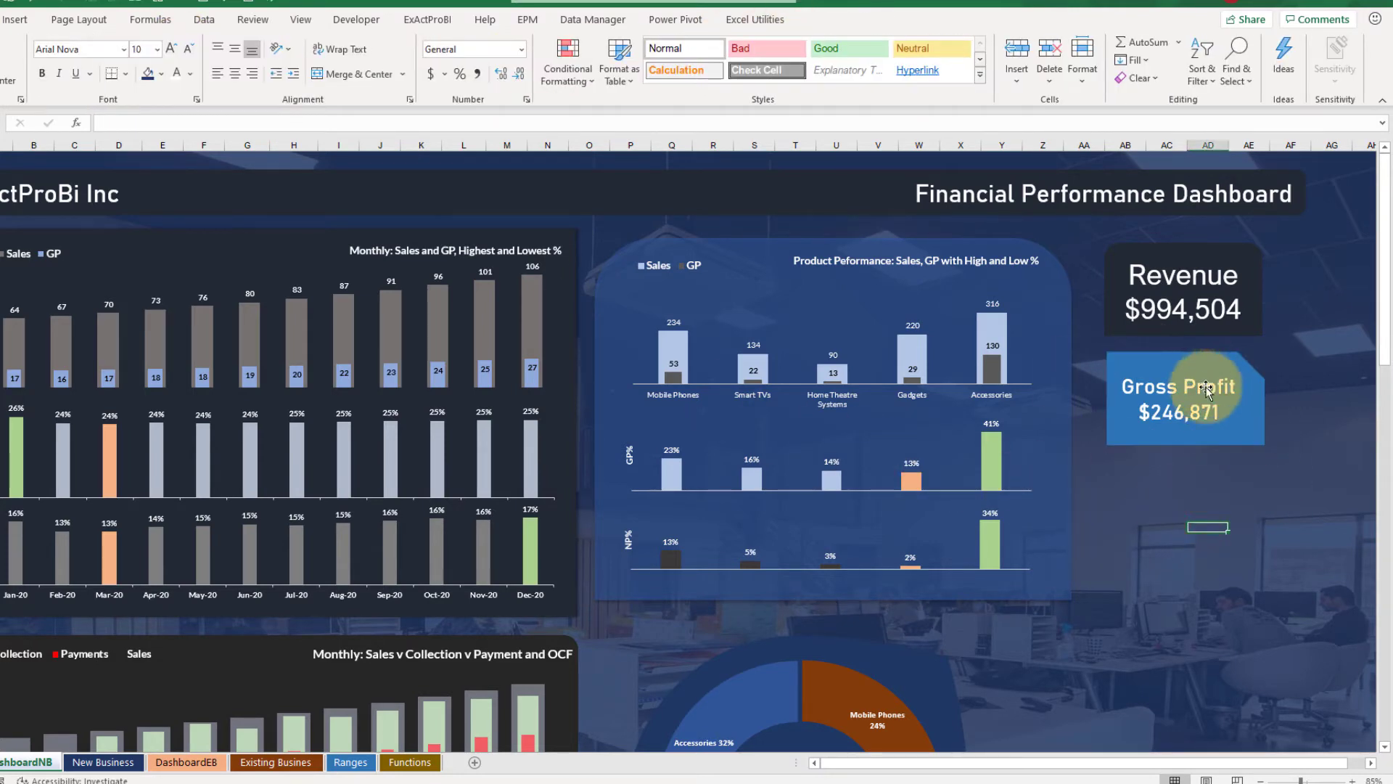
pyautogui.click(1182, 439)
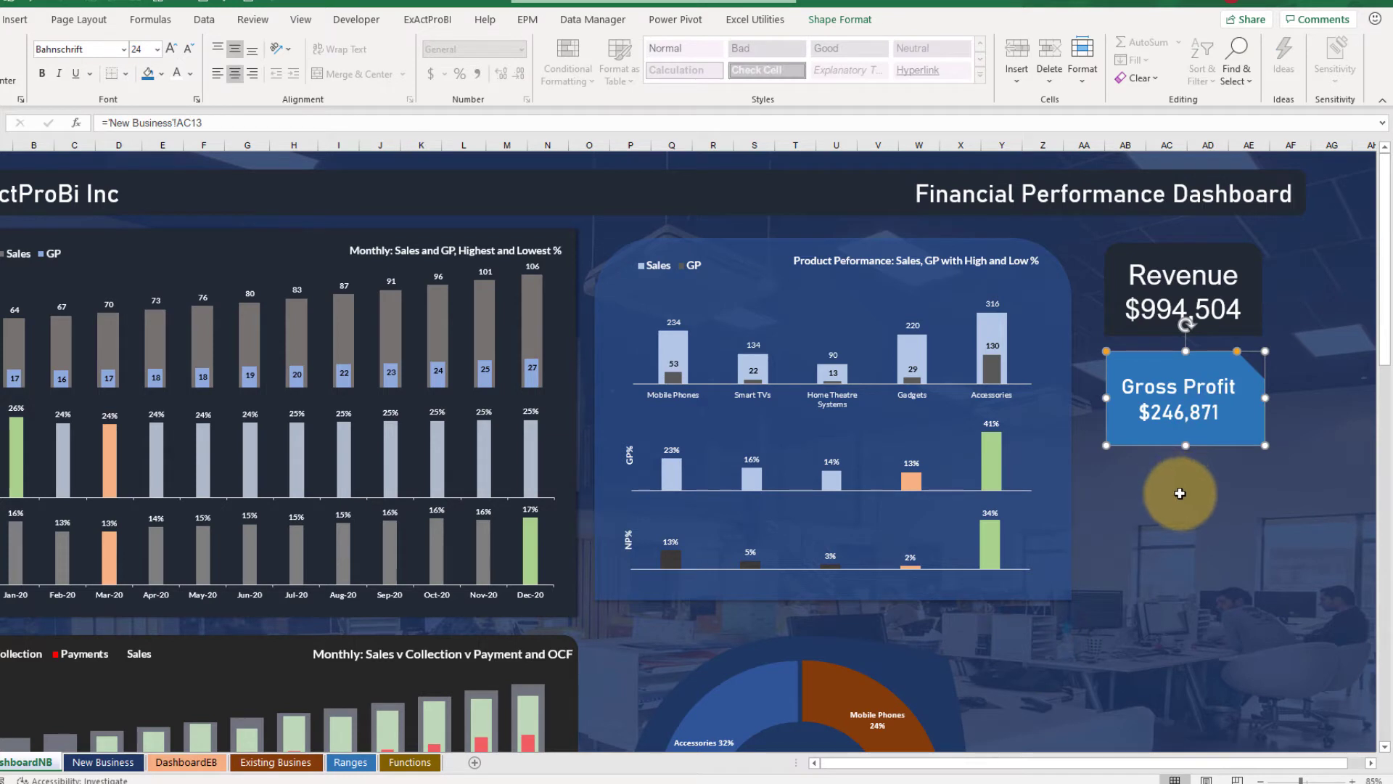
pyautogui.moveTo(1190, 438); pyautogui.dragTo(1189, 529)
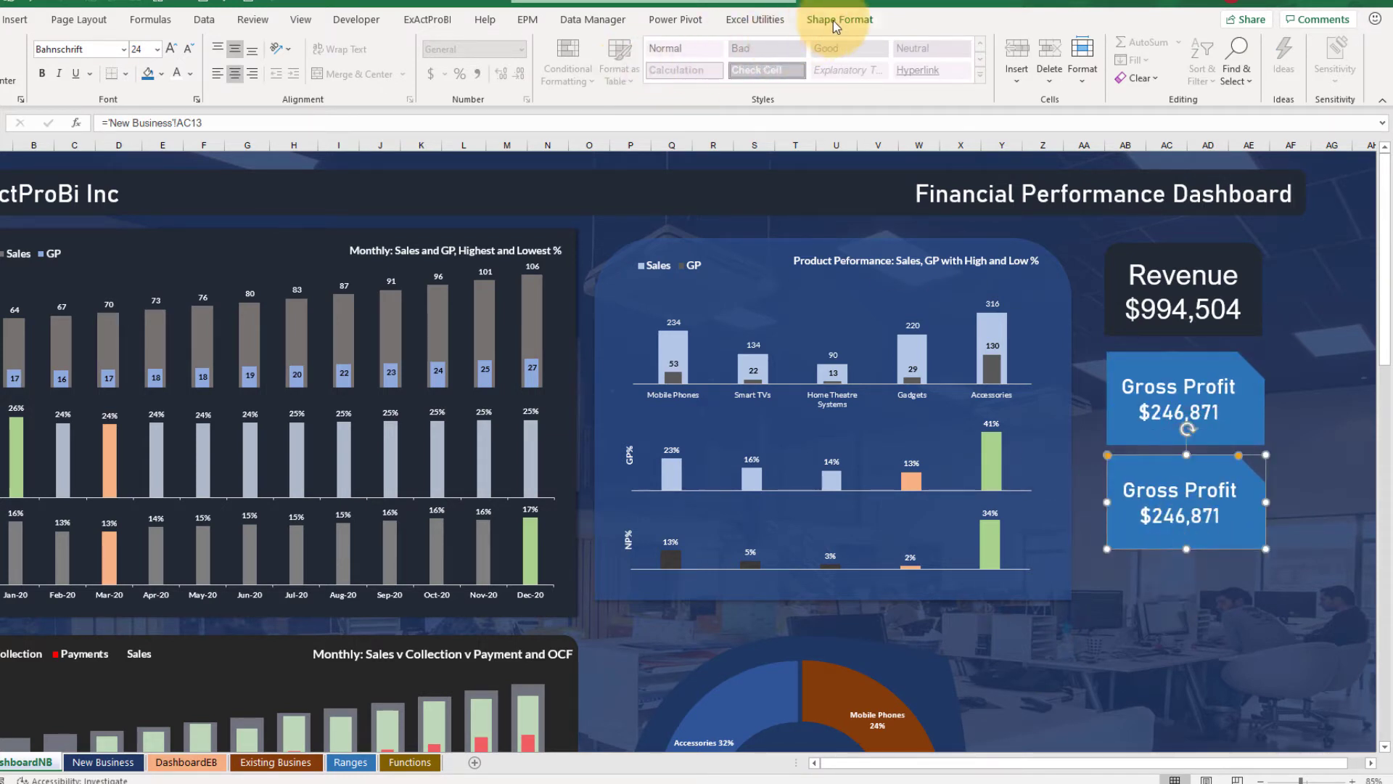
# Highlight the linked cell reference in the copied Gross Profit card's formula.
pyautogui.moveTo(108, 122); pyautogui.dragTo(293, 123)
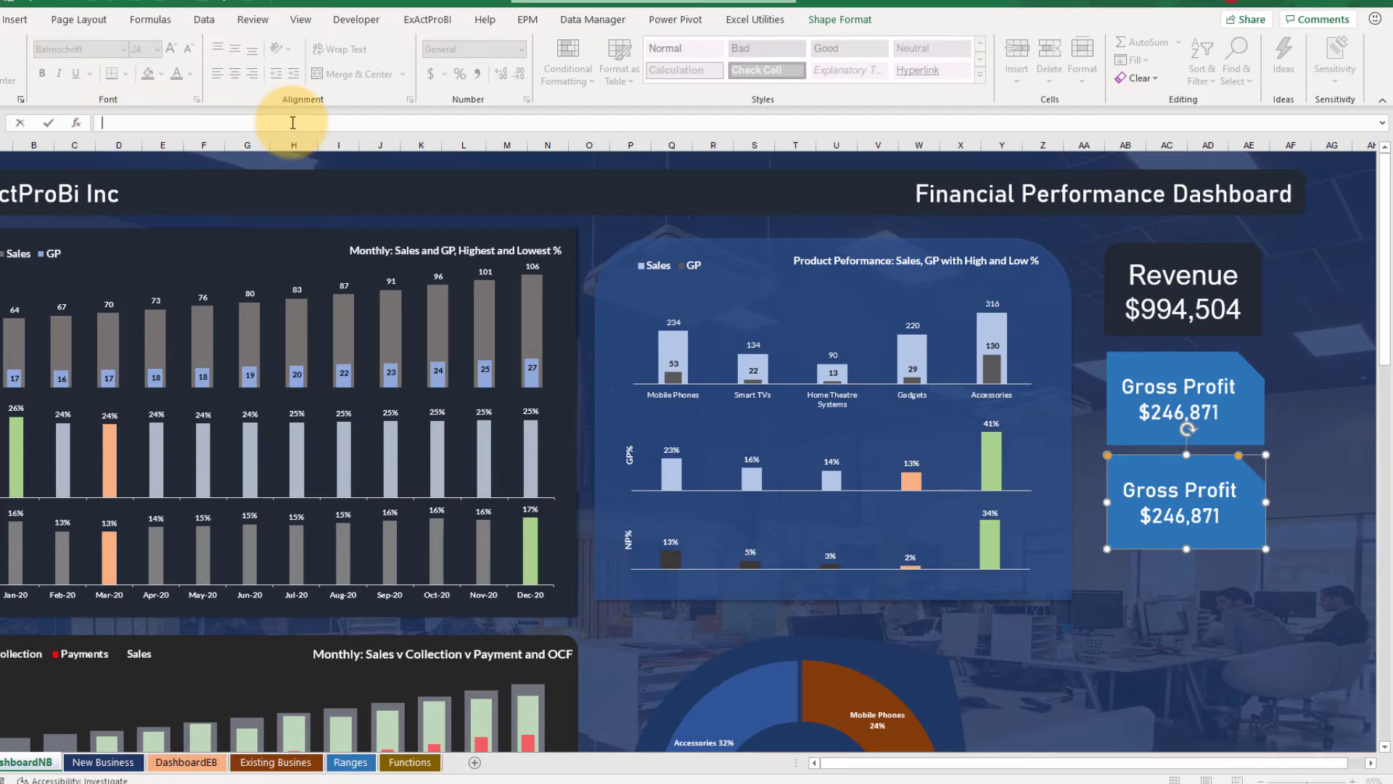
# Link the copied card to Net Profit in New Business cell AC14.
pyautogui.click(103, 762)
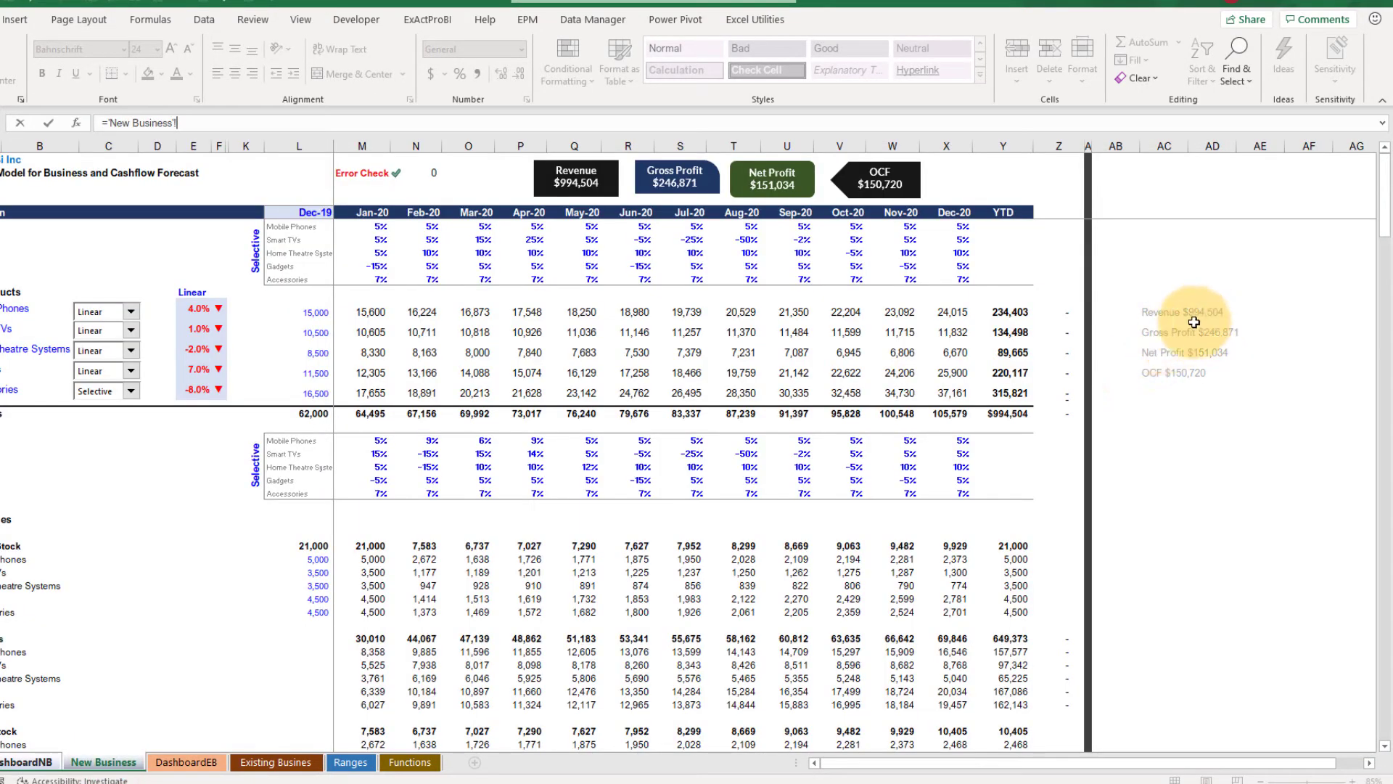
pyautogui.click(1179, 351)
pyautogui.press('Return')
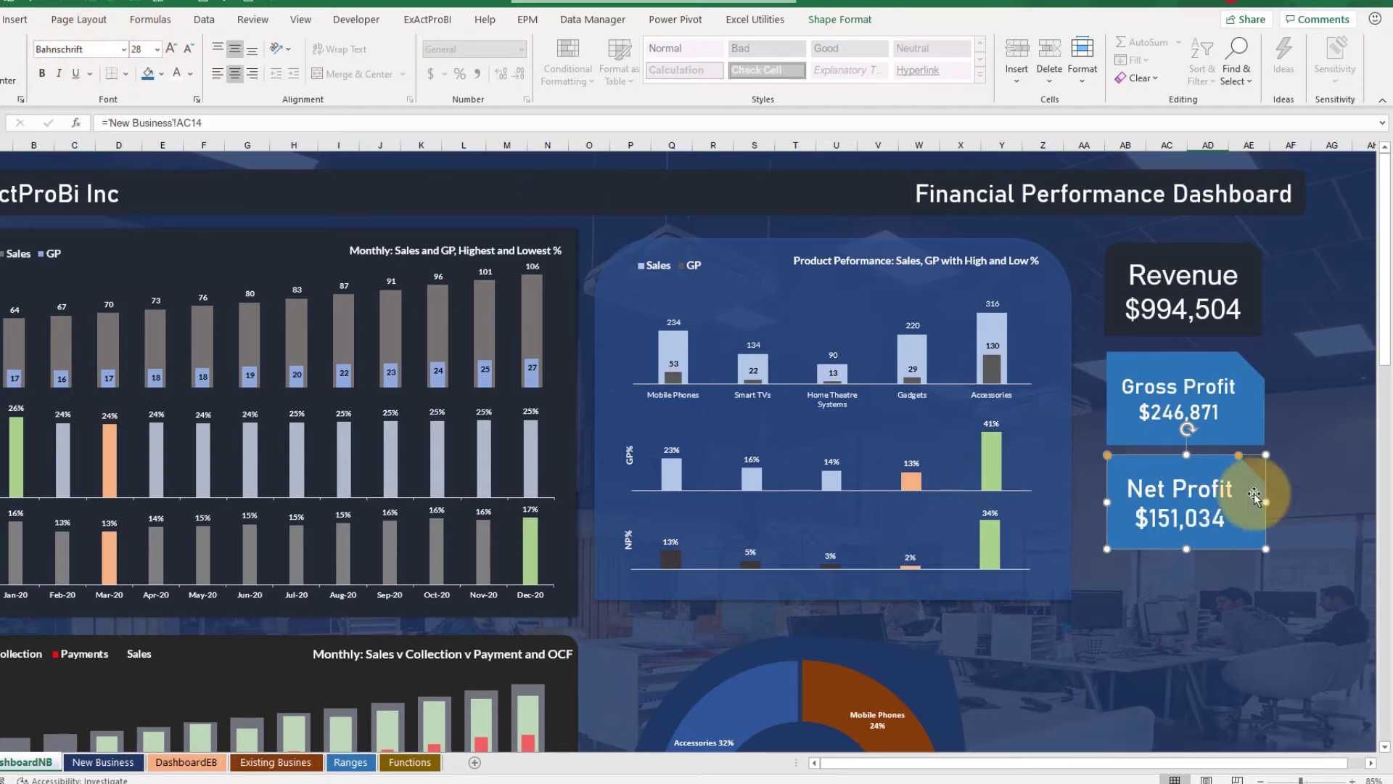
# Reshape the Net Profit card into a rounded rectangle with a light green fill.
pyautogui.click(822, 22)
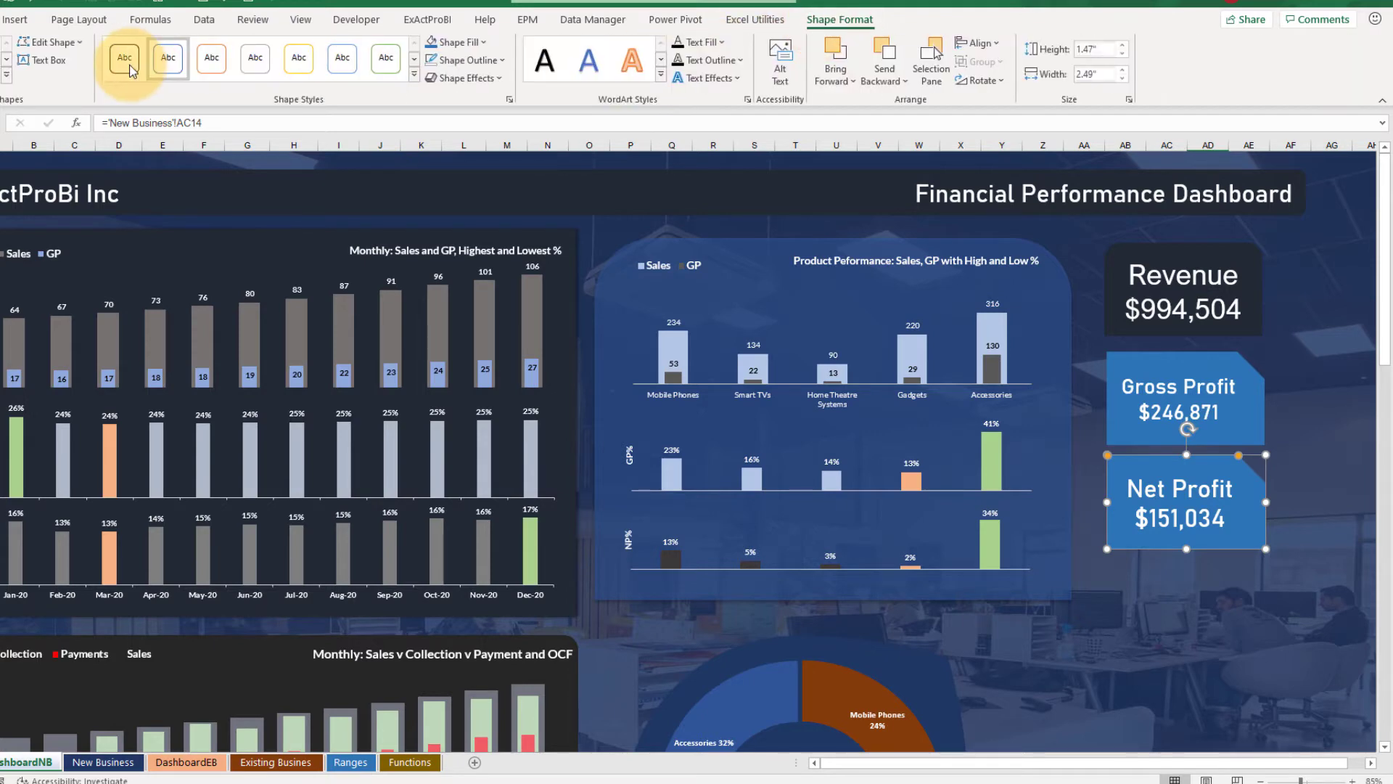
pyautogui.click(70, 42)
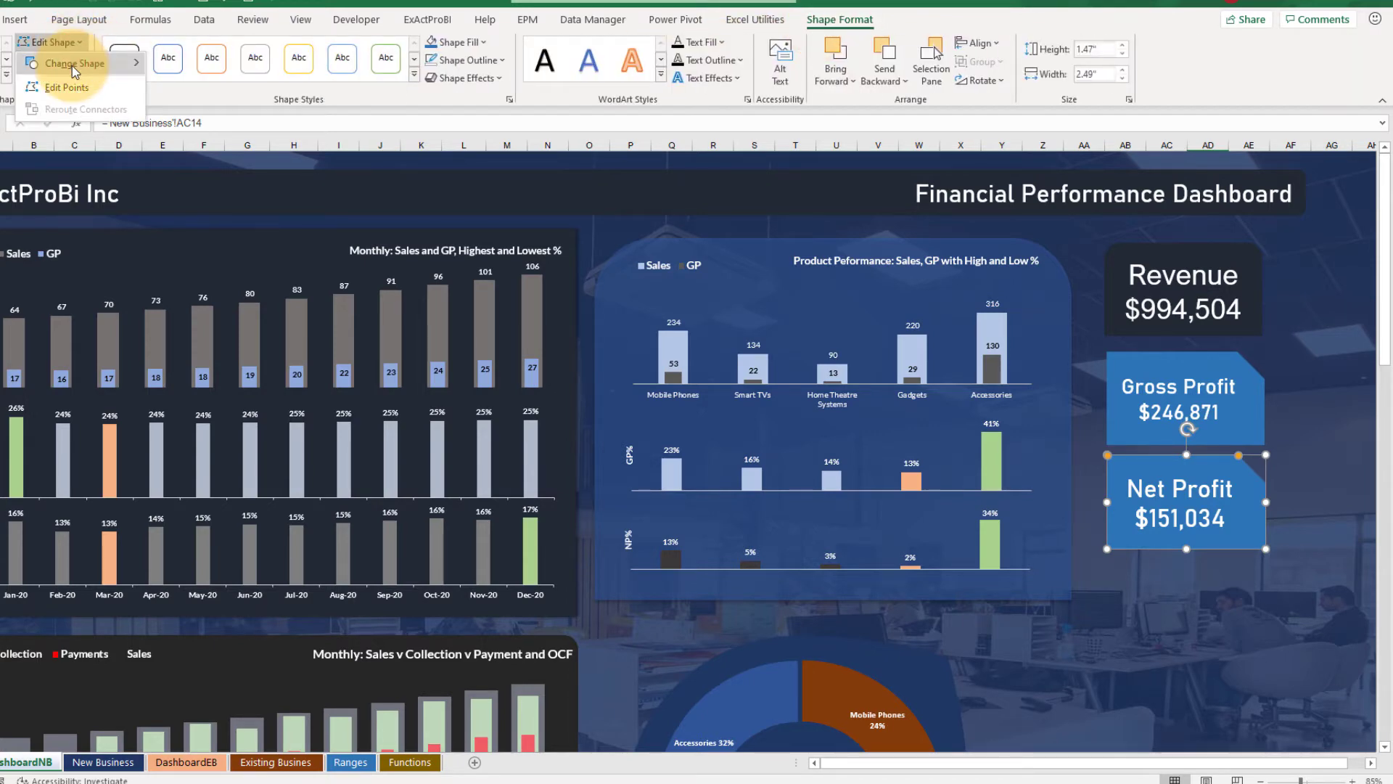
pyautogui.moveTo(72, 64)
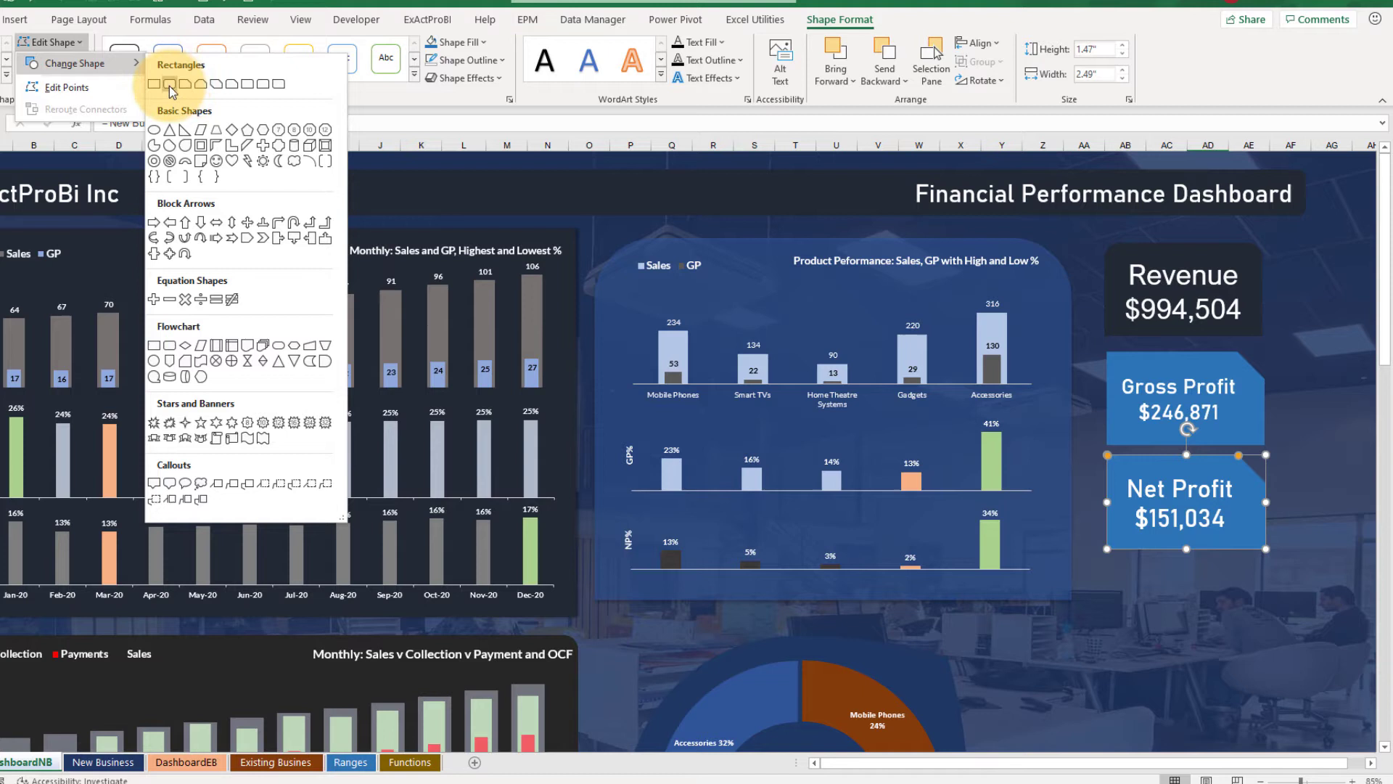
pyautogui.click(280, 84)
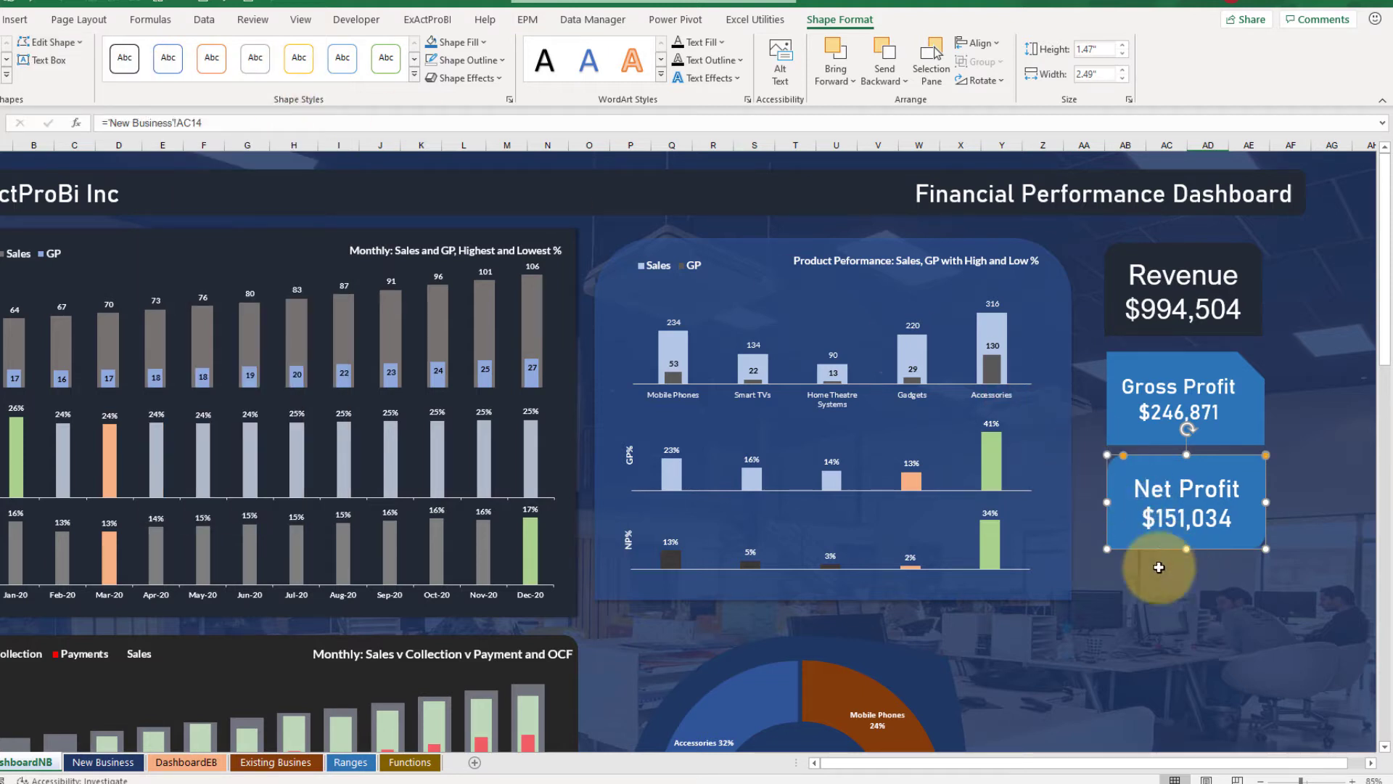
pyautogui.click(455, 43)
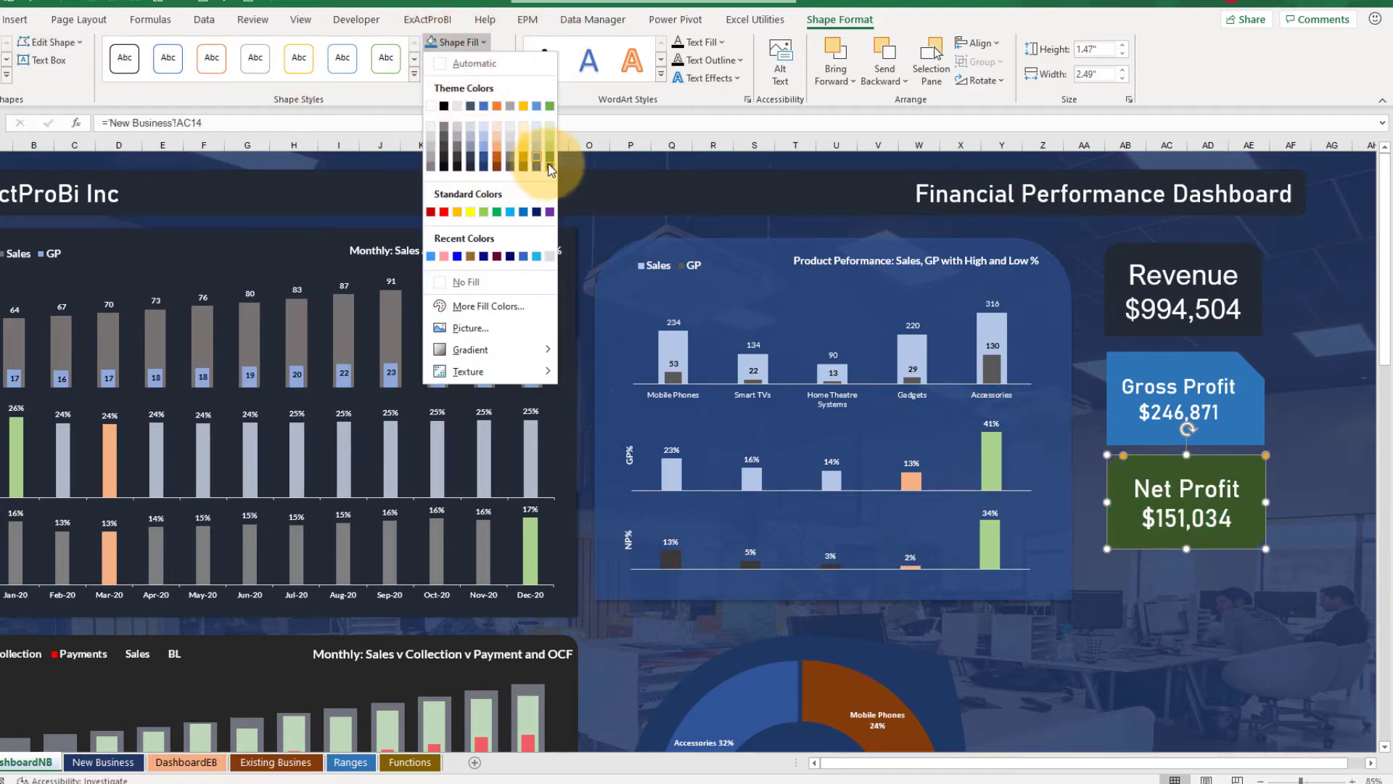
pyautogui.click(547, 162)
pyautogui.click(466, 48)
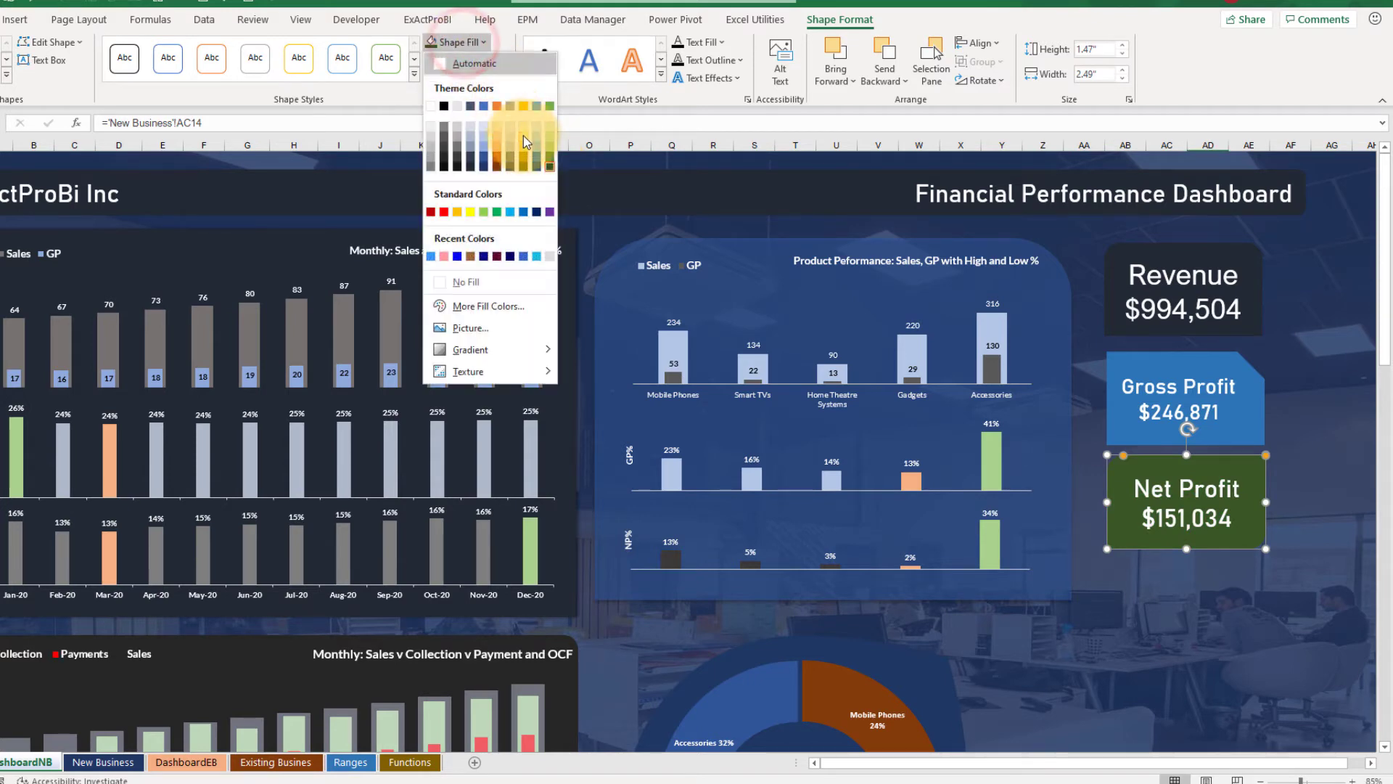
pyautogui.click(547, 152)
# Duplicate the Net Profit card directly beneath it and select the copy's link formula.
pyautogui.click(1248, 700)
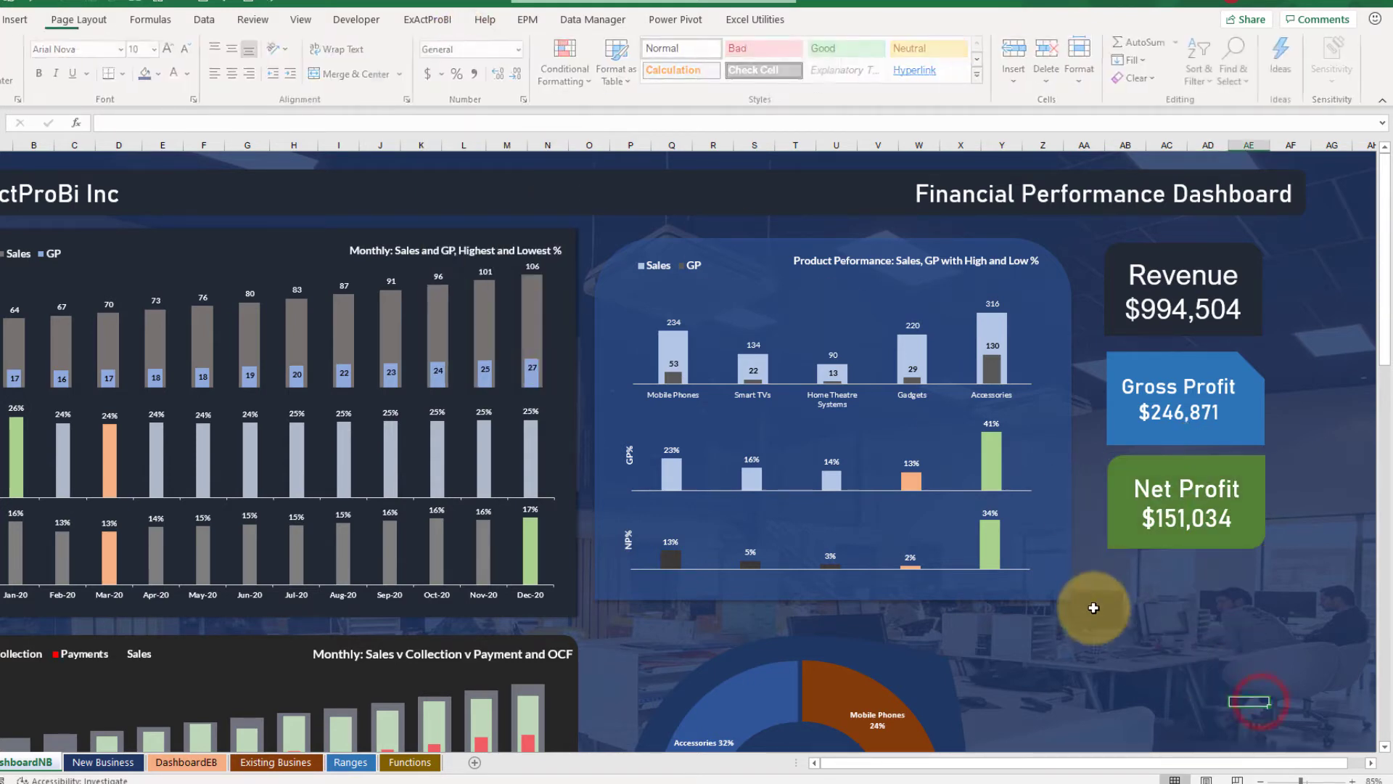
pyautogui.scroll(-3, 1129, 578)
pyautogui.scroll(3, 1125, 583)
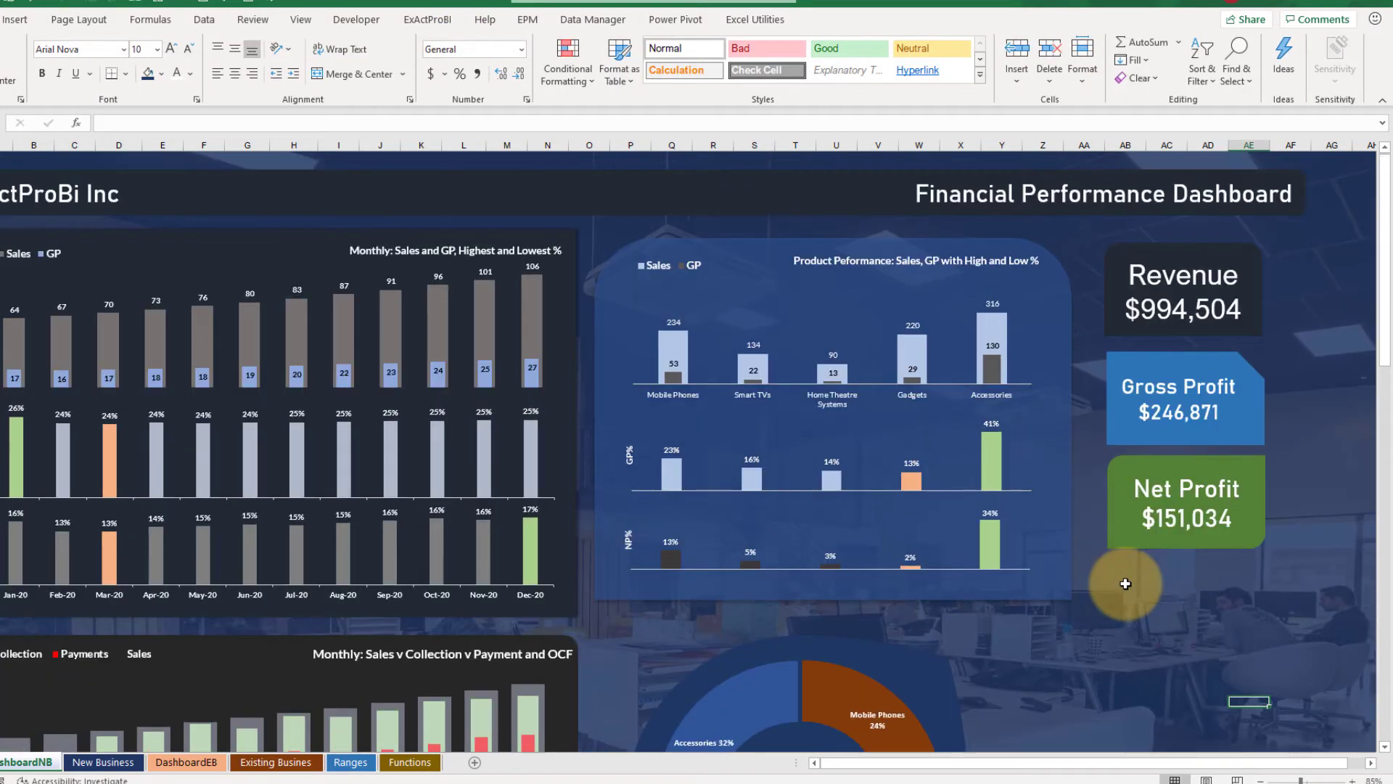
pyautogui.click(1188, 551)
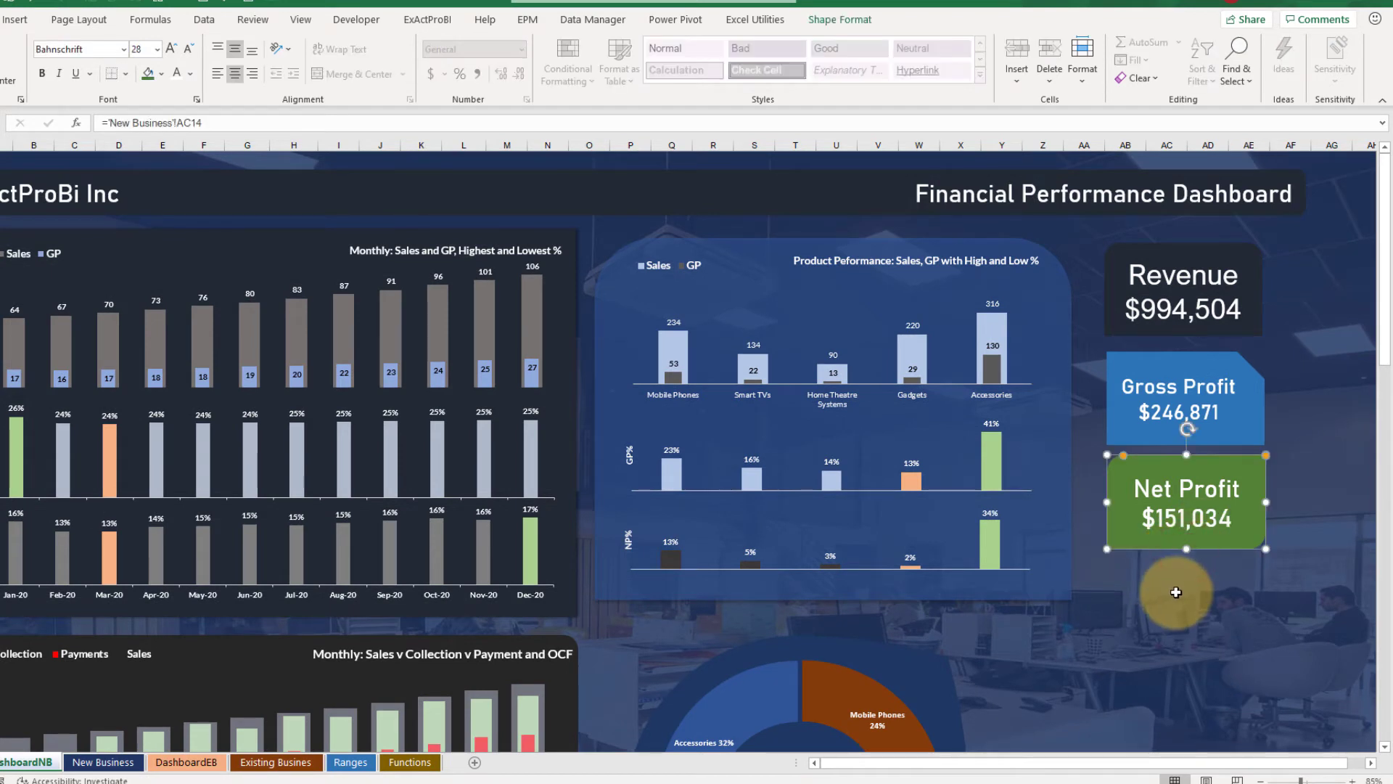
pyautogui.keyDown('ctrl'); pyautogui.moveTo(1176, 592); pyautogui.dragTo(1169, 651); pyautogui.keyUp('ctrl')
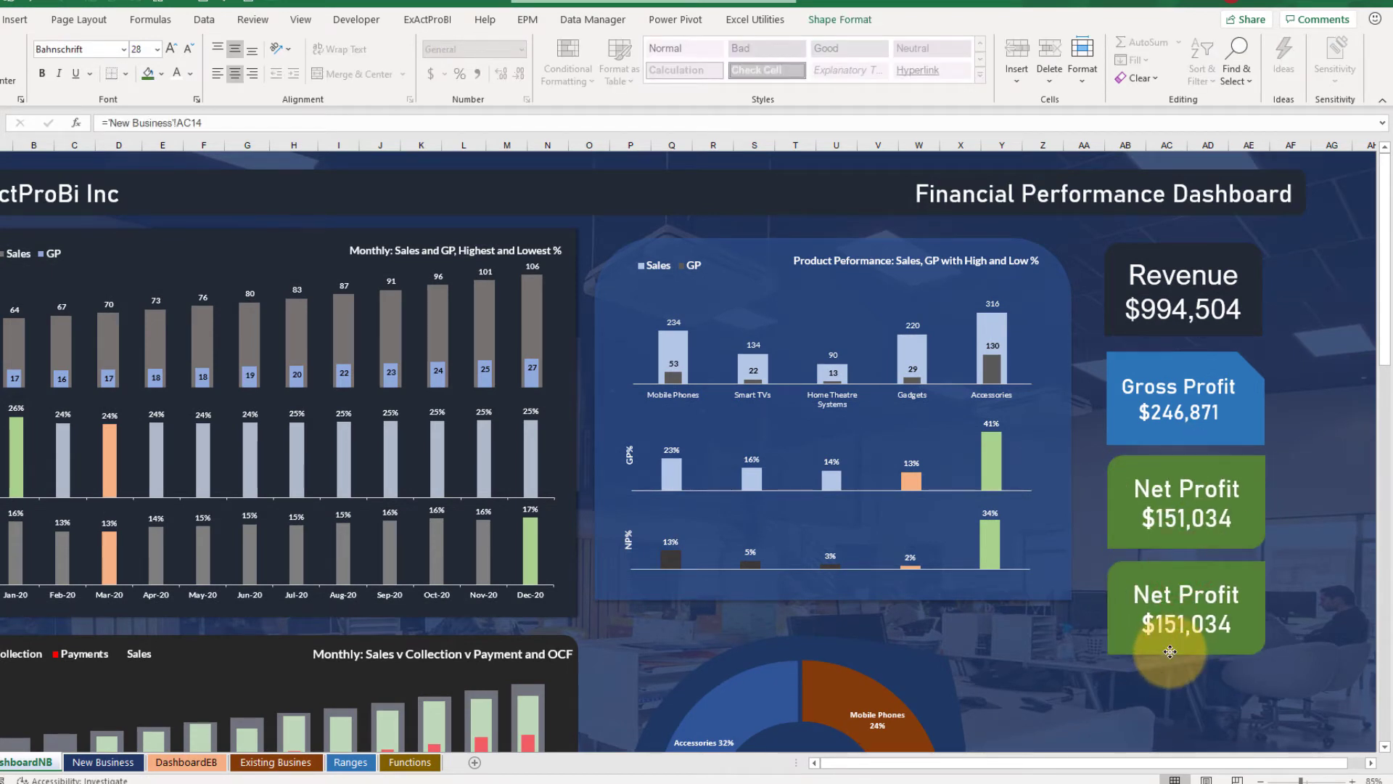
pyautogui.moveTo(109, 123); pyautogui.dragTo(306, 129)
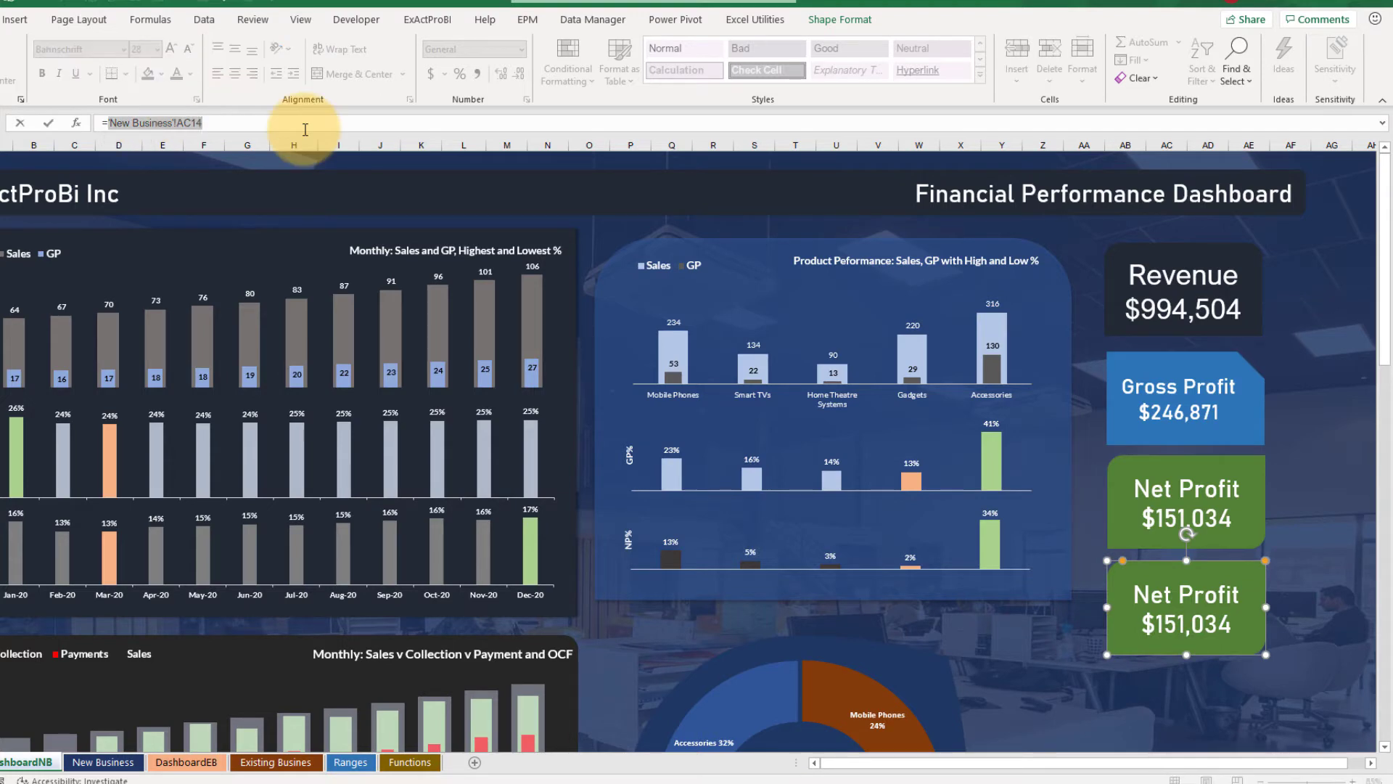
# Link the copied card to the OCF value in New Business cell AC15.
pyautogui.click(103, 761)
pyautogui.click(1161, 371)
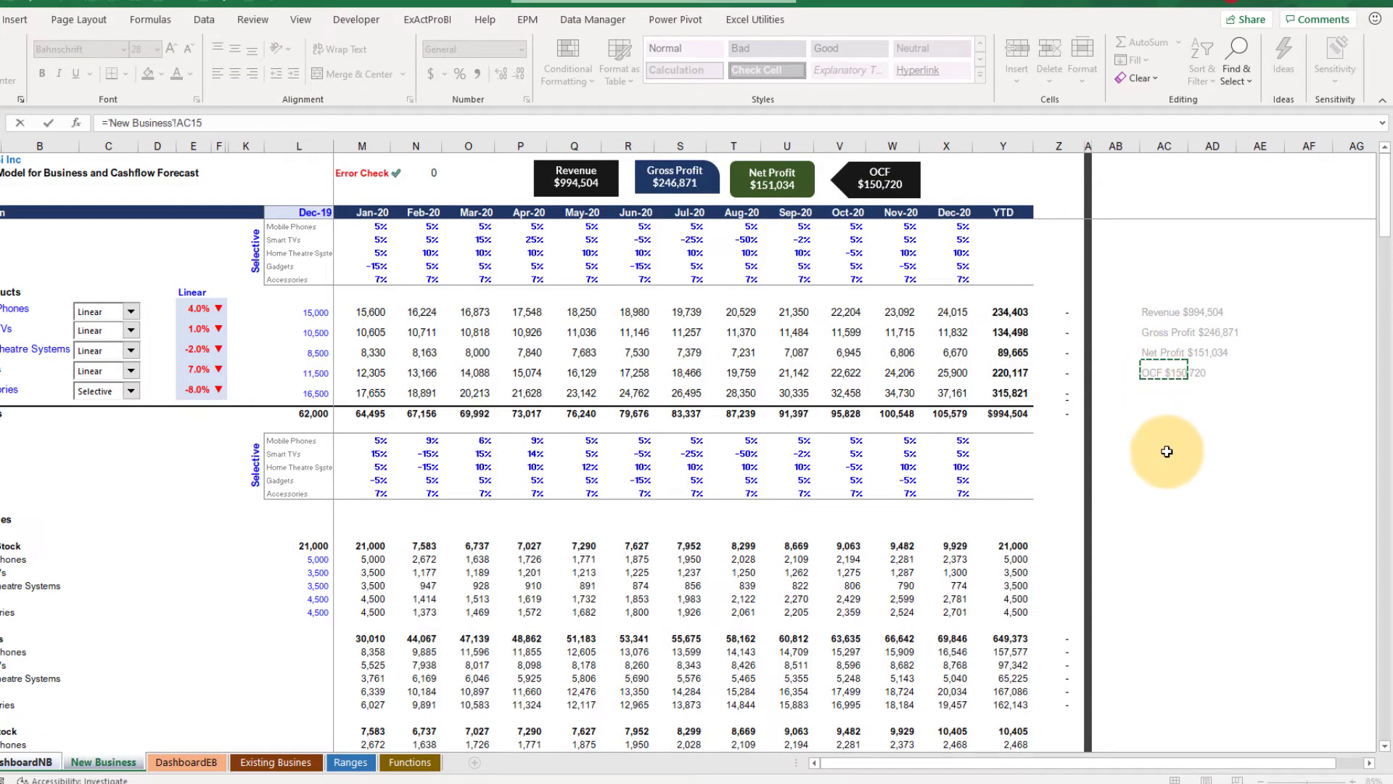
pyautogui.press('Return')
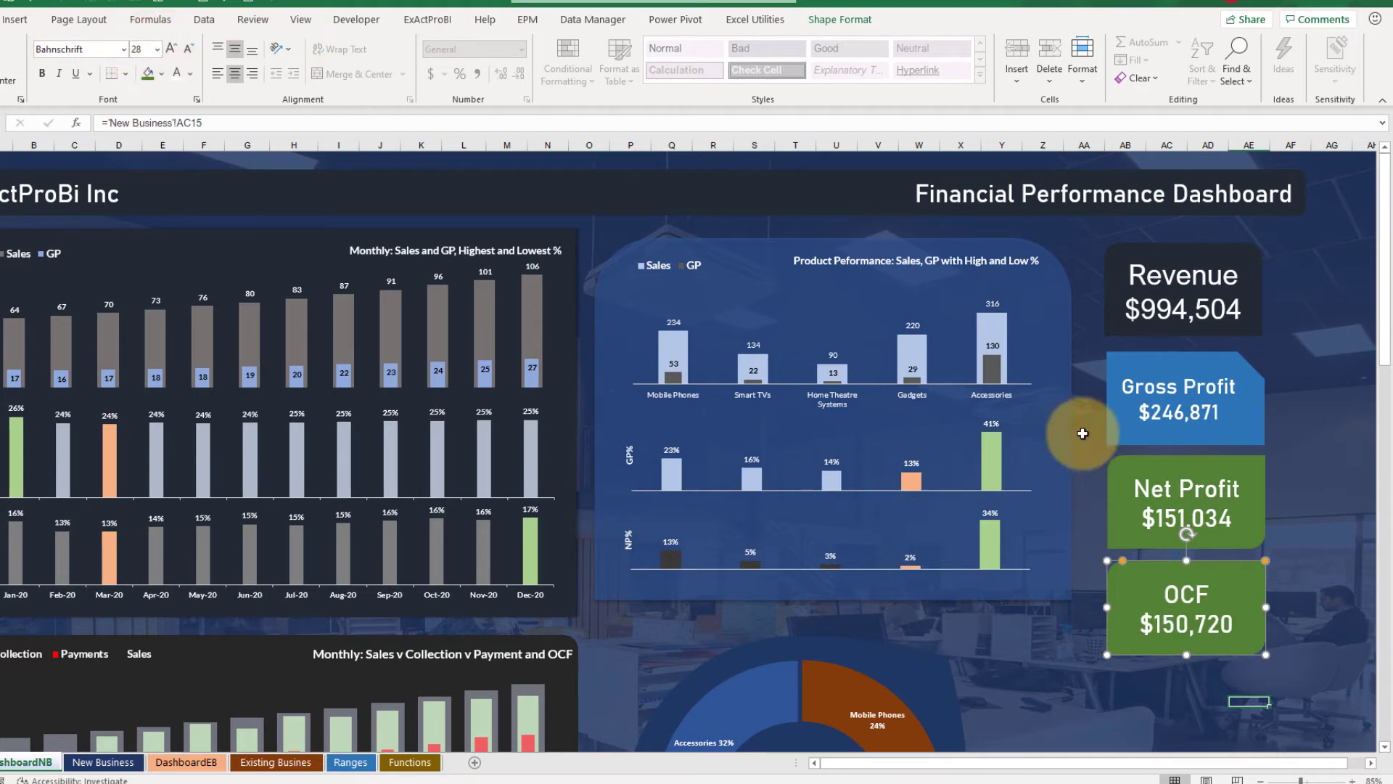
# Change the OCF card to a pentagon arrow flipped horizontally to point left.
pyautogui.click(817, 19)
pyautogui.click(52, 42)
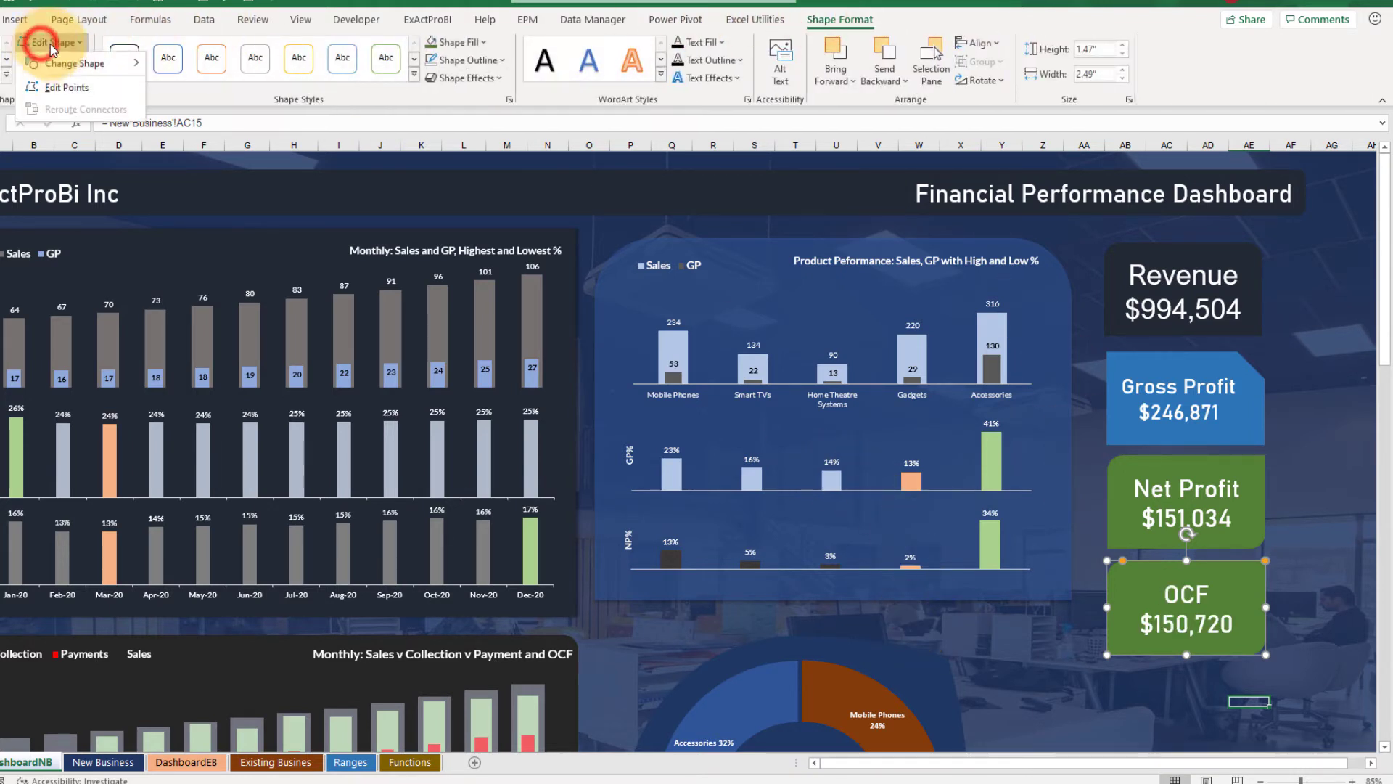
pyautogui.moveTo(111, 69)
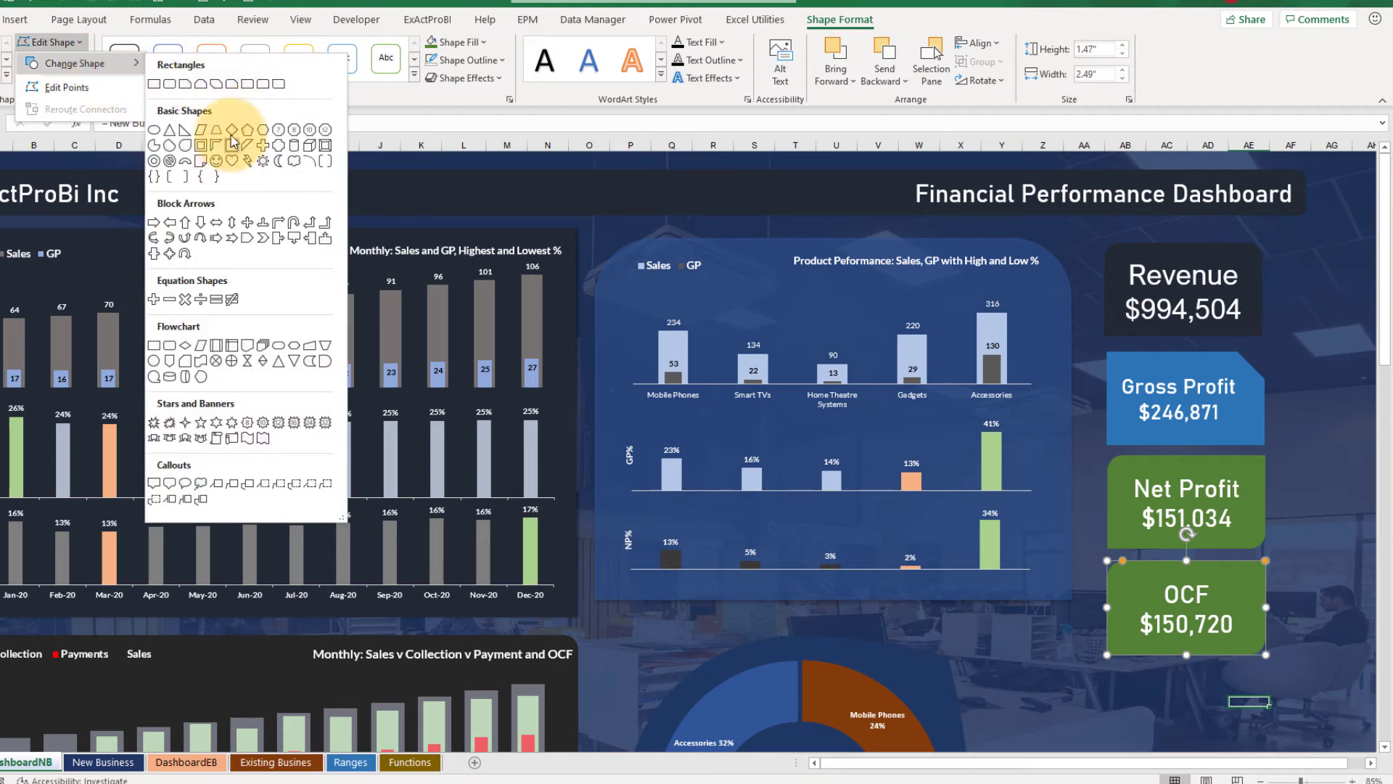
pyautogui.click(247, 238)
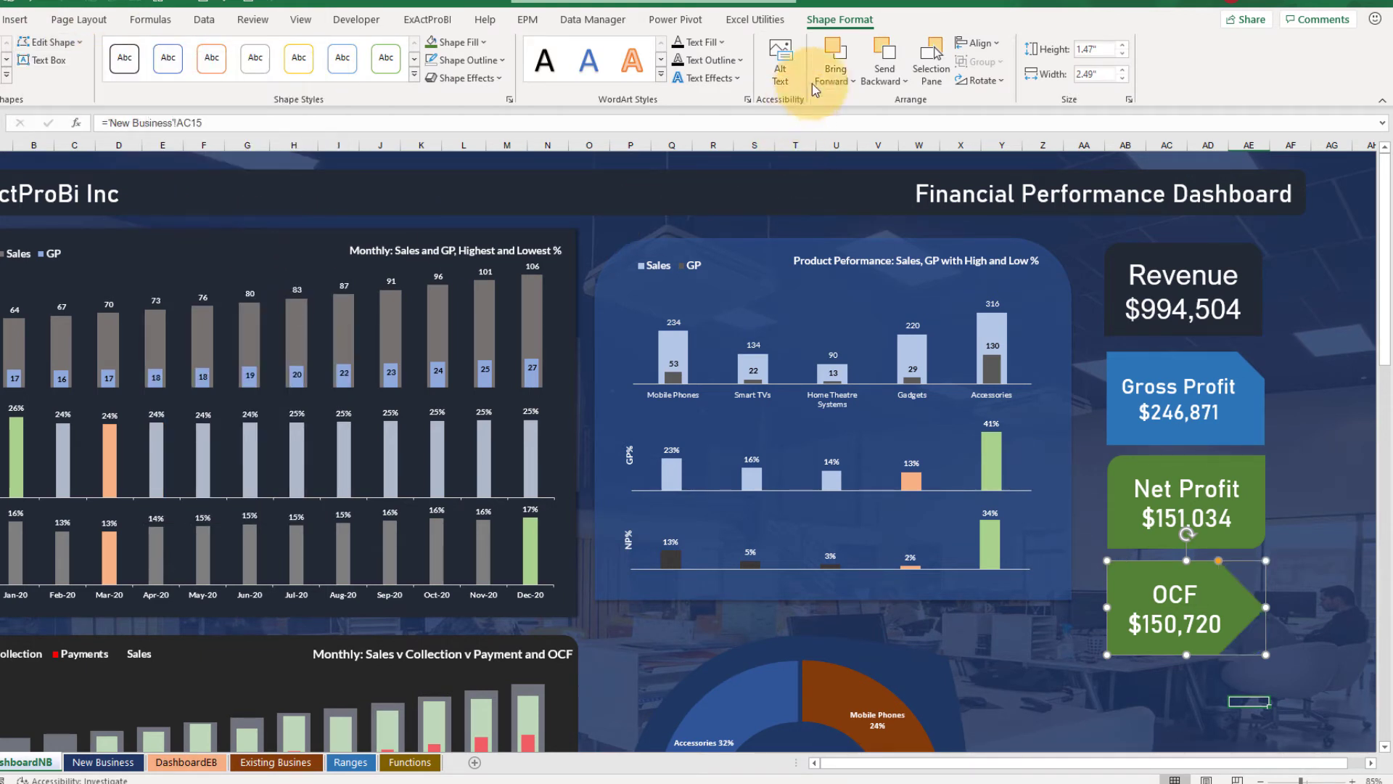
pyautogui.click(979, 80)
pyautogui.click(1016, 163)
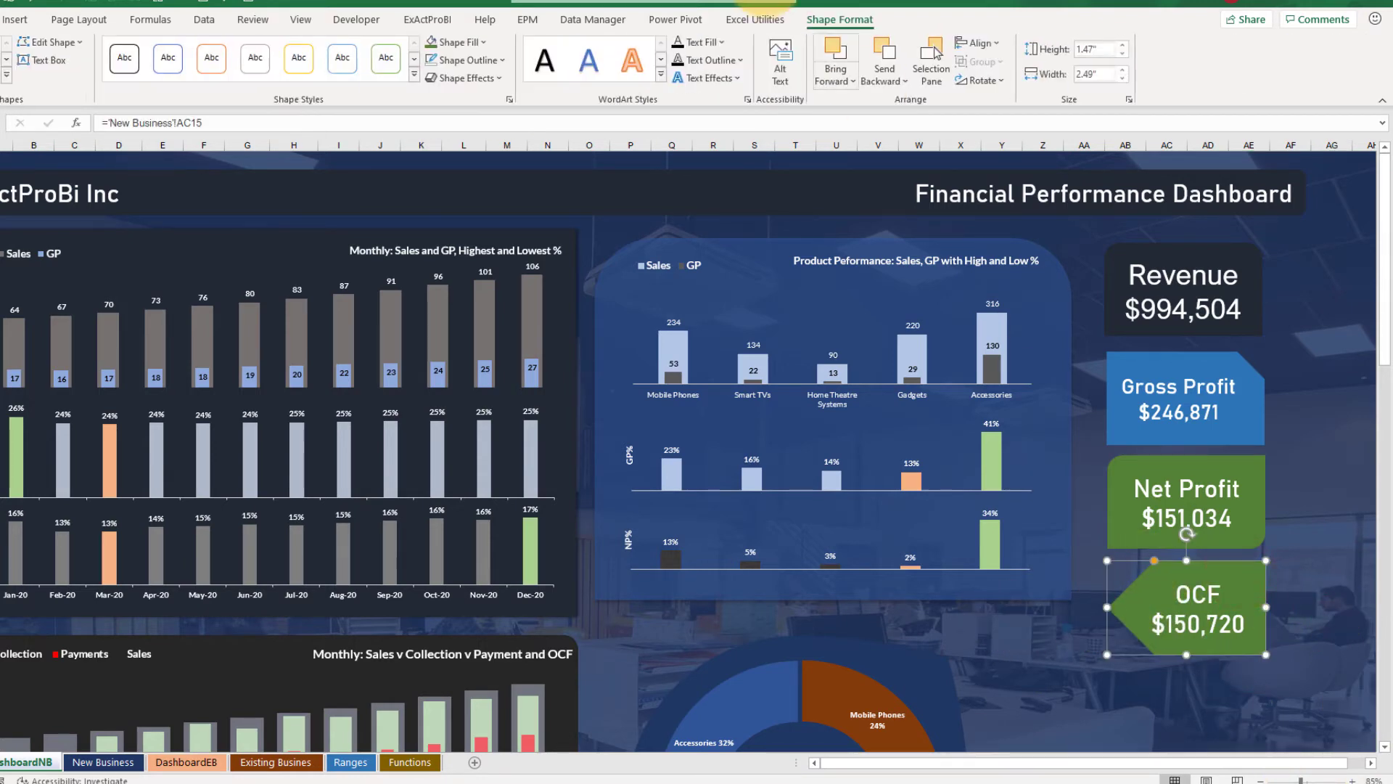
# Fill the OCF arrow dark grey and nudge it slightly left.
pyautogui.click(450, 47)
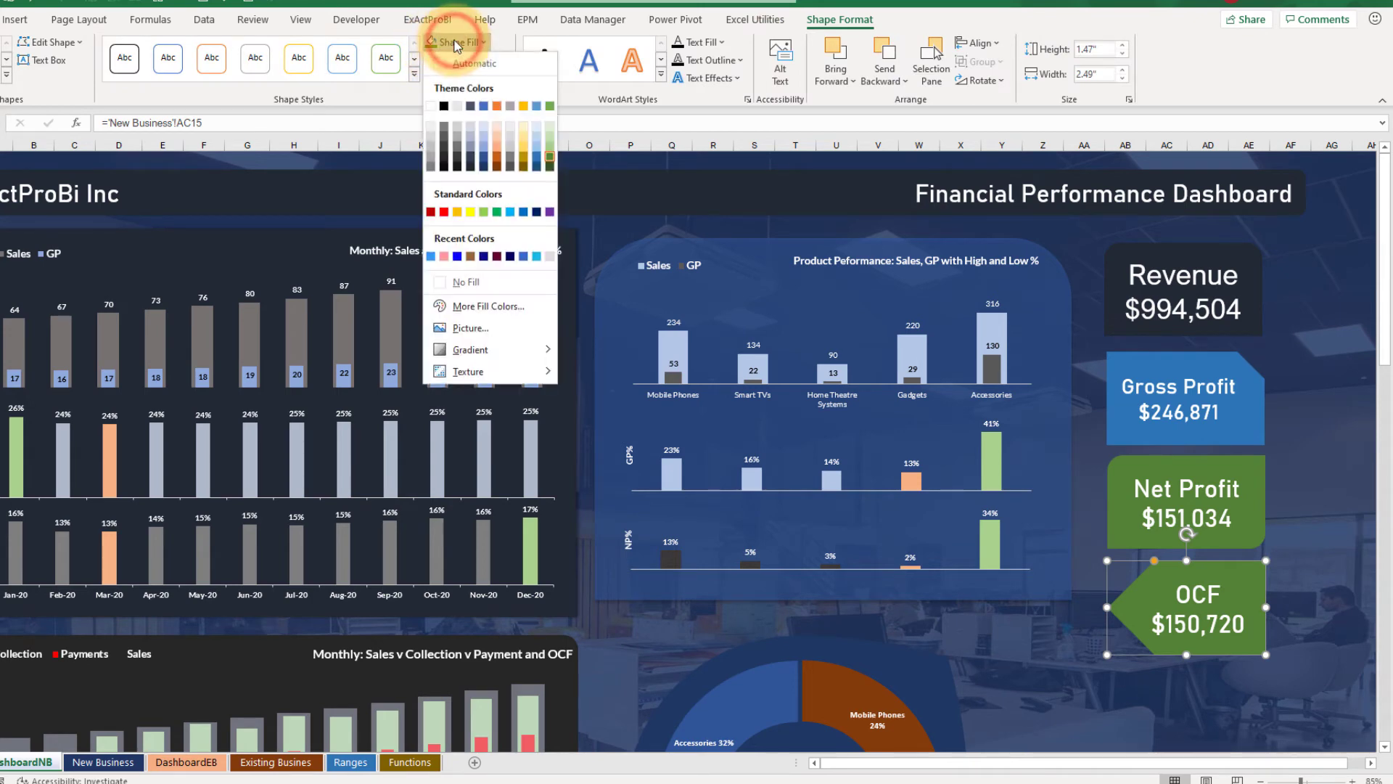
pyautogui.click(508, 170)
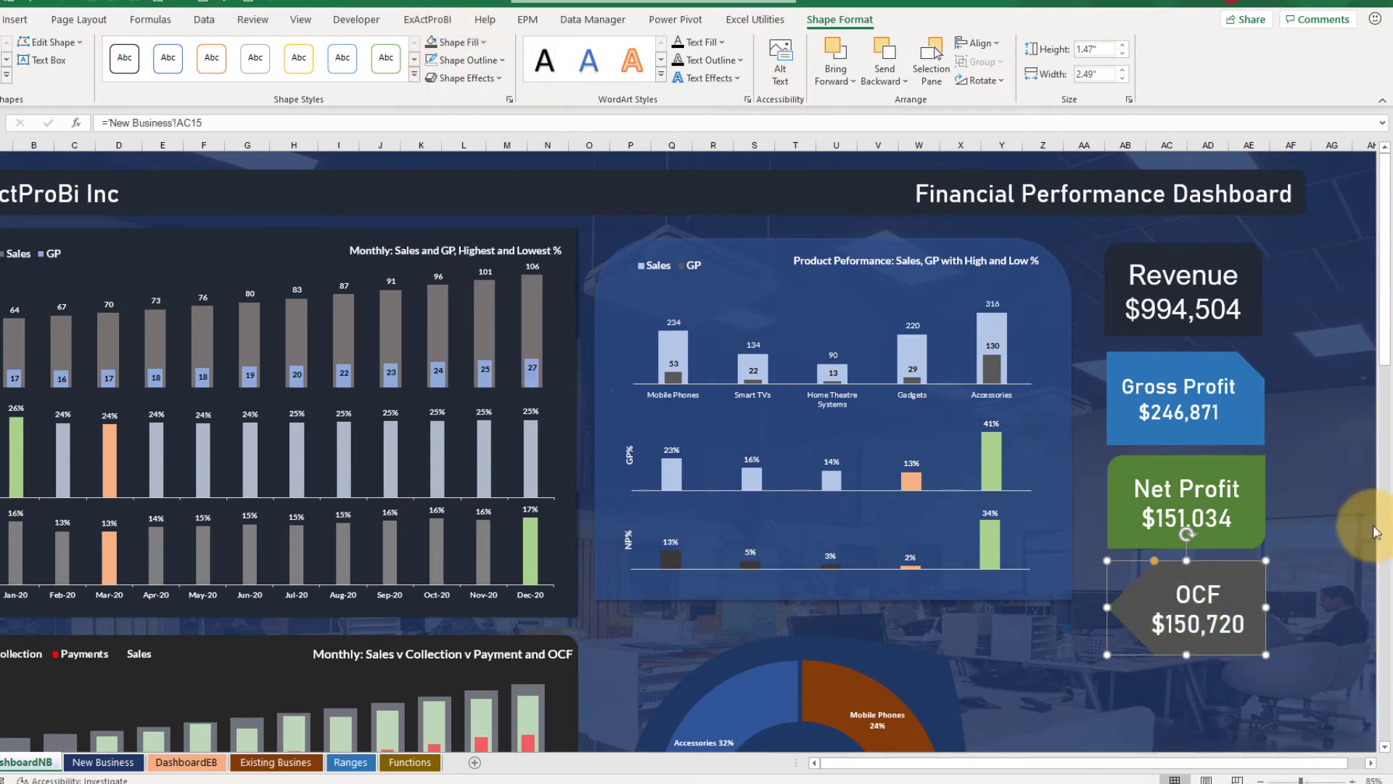
pyautogui.click(1337, 513)
pyautogui.click(1227, 578)
pyautogui.moveTo(1227, 578); pyautogui.dragTo(1222, 579)
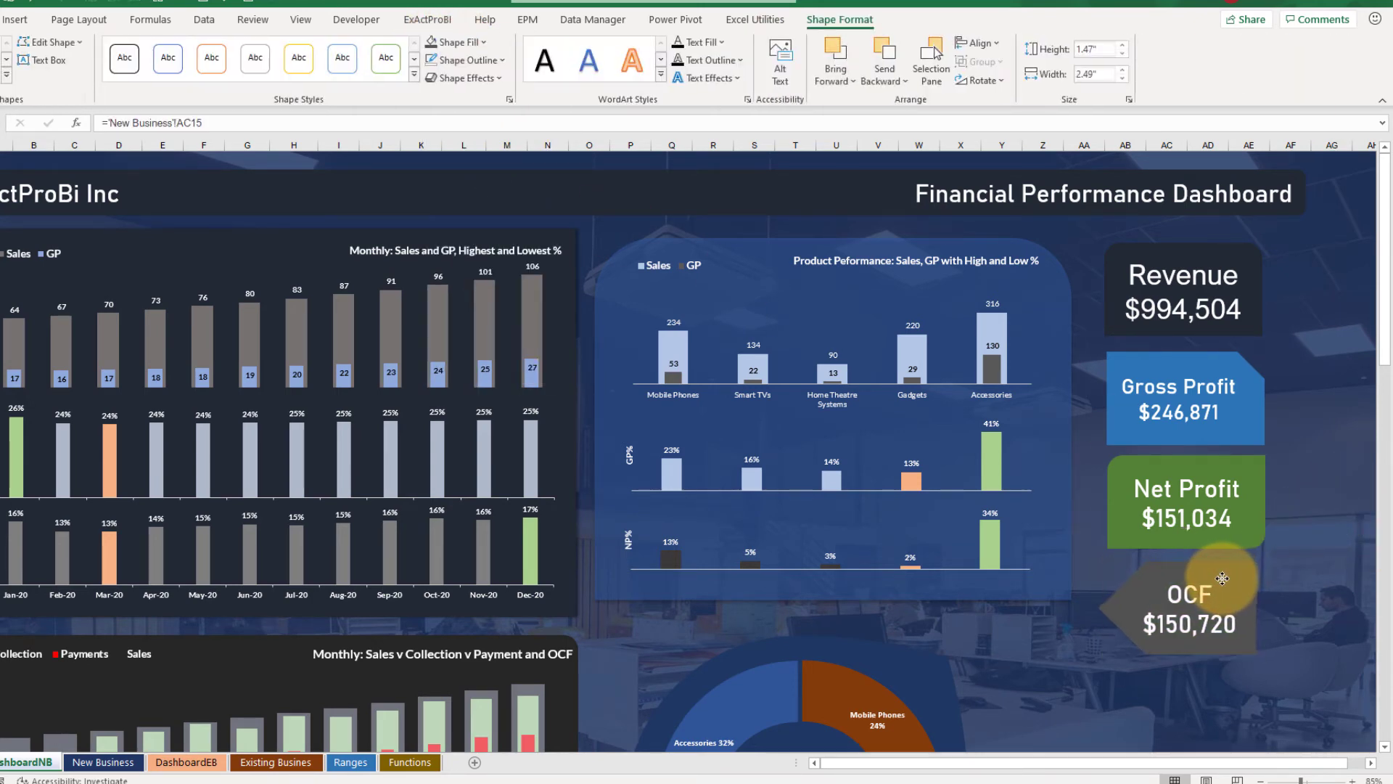
pyautogui.press('Escape')
pyautogui.scroll(-1, 1197, 508)
# Adjust the title banner's size, pulling its right edge inward.
pyautogui.scroll(1, 1162, 429)
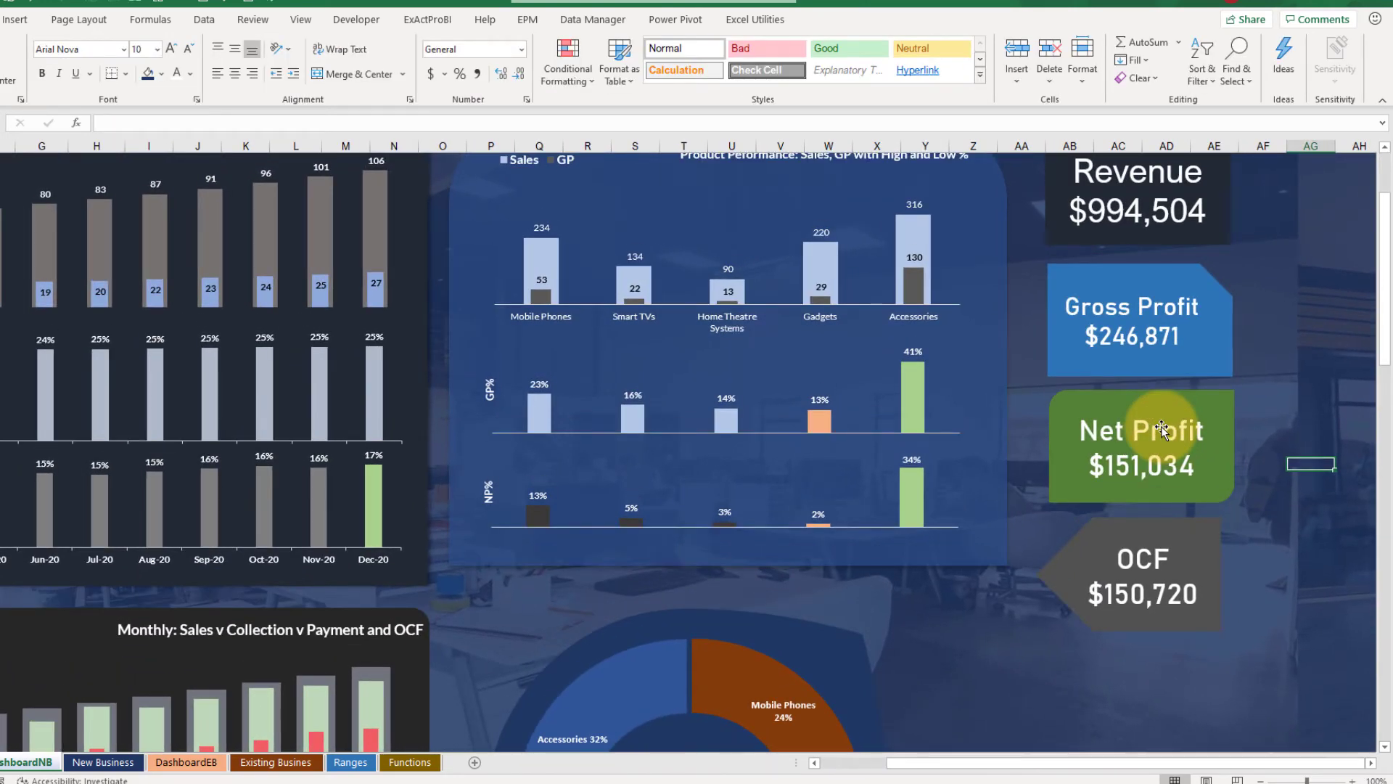
pyautogui.scroll(3, 1162, 429)
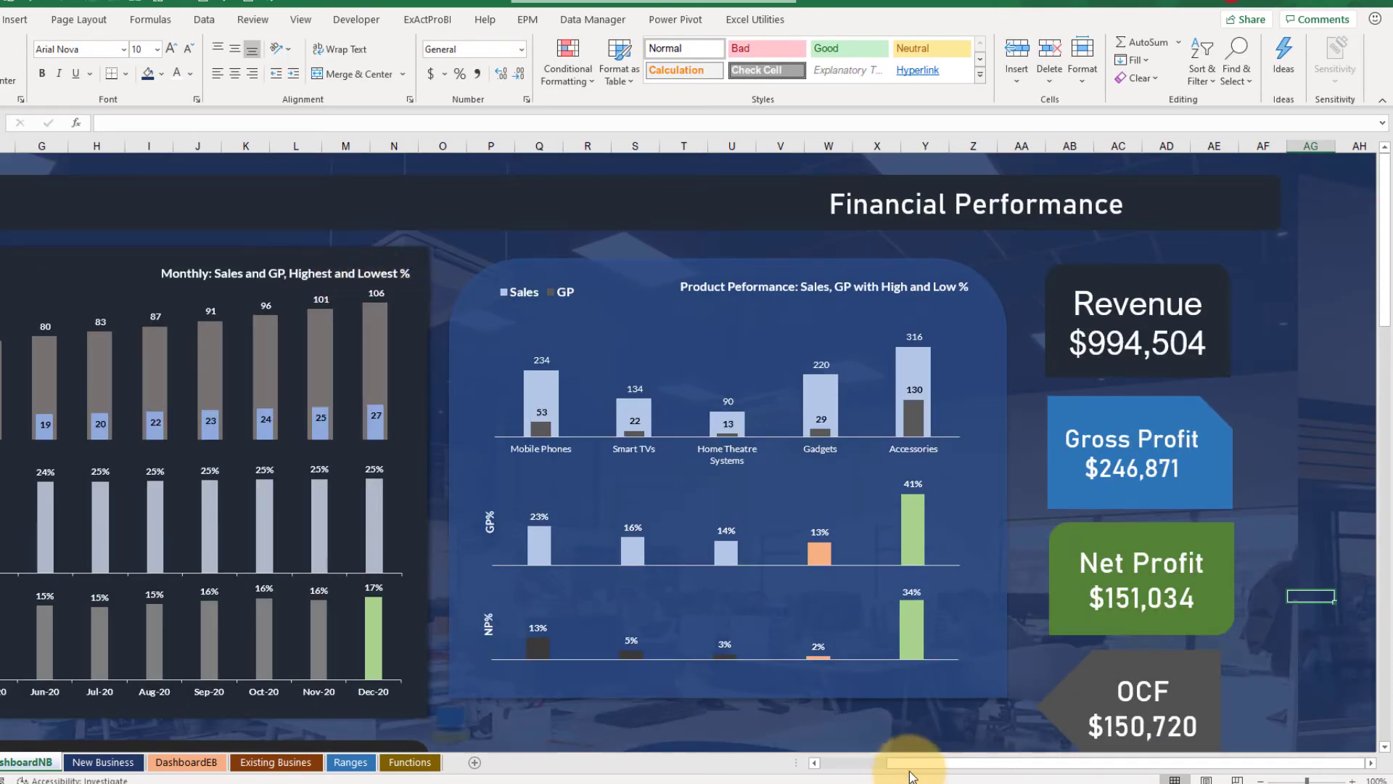
pyautogui.moveTo(912, 775); pyautogui.dragTo(787, 761)
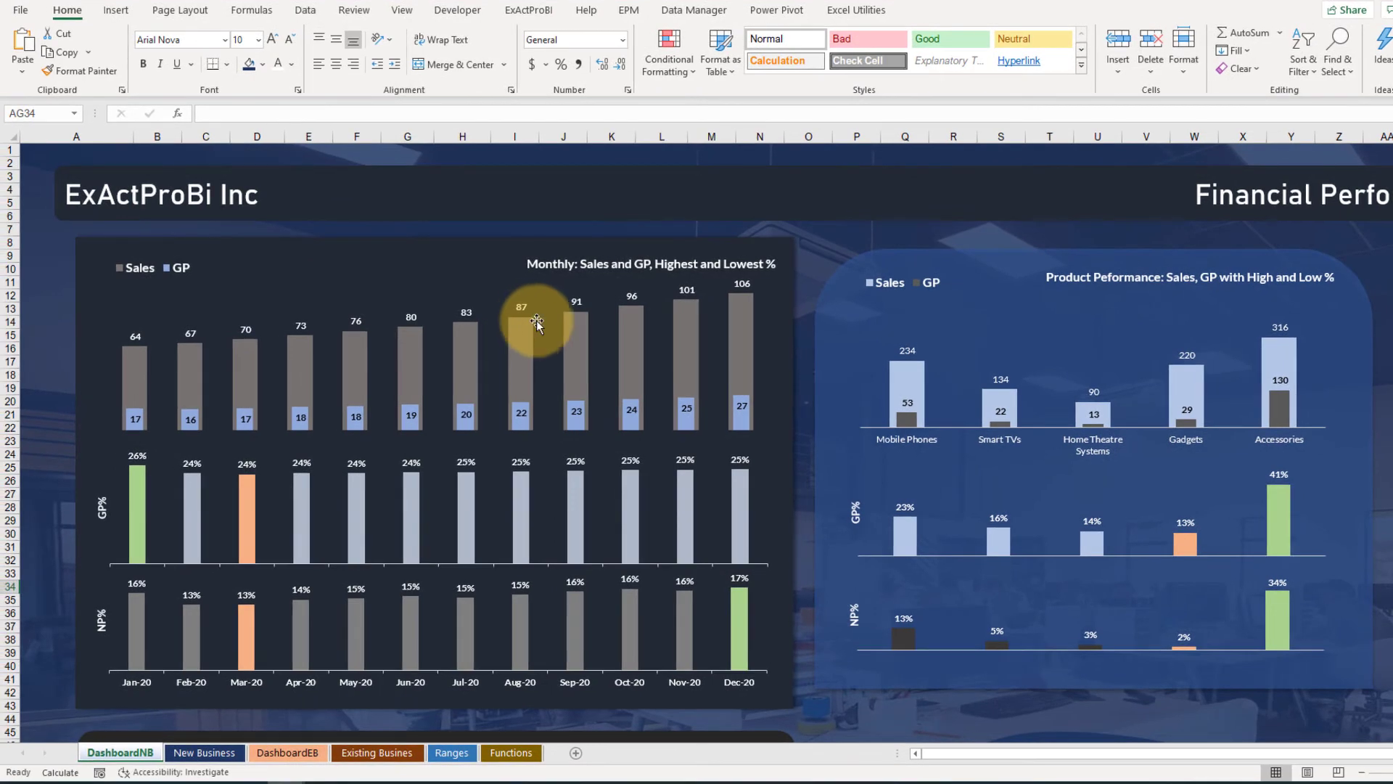
pyautogui.scroll(-12, 537, 323)
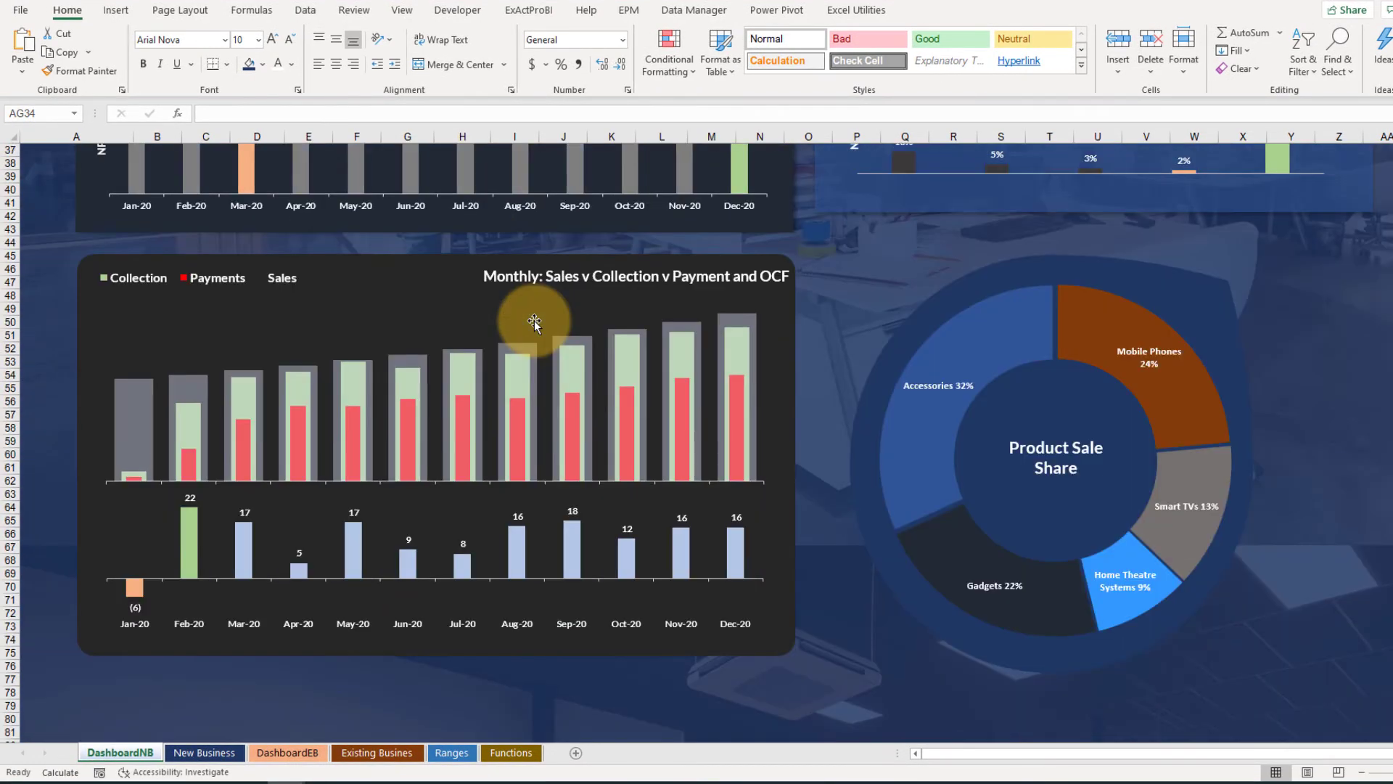
pyautogui.scroll(12, 534, 320)
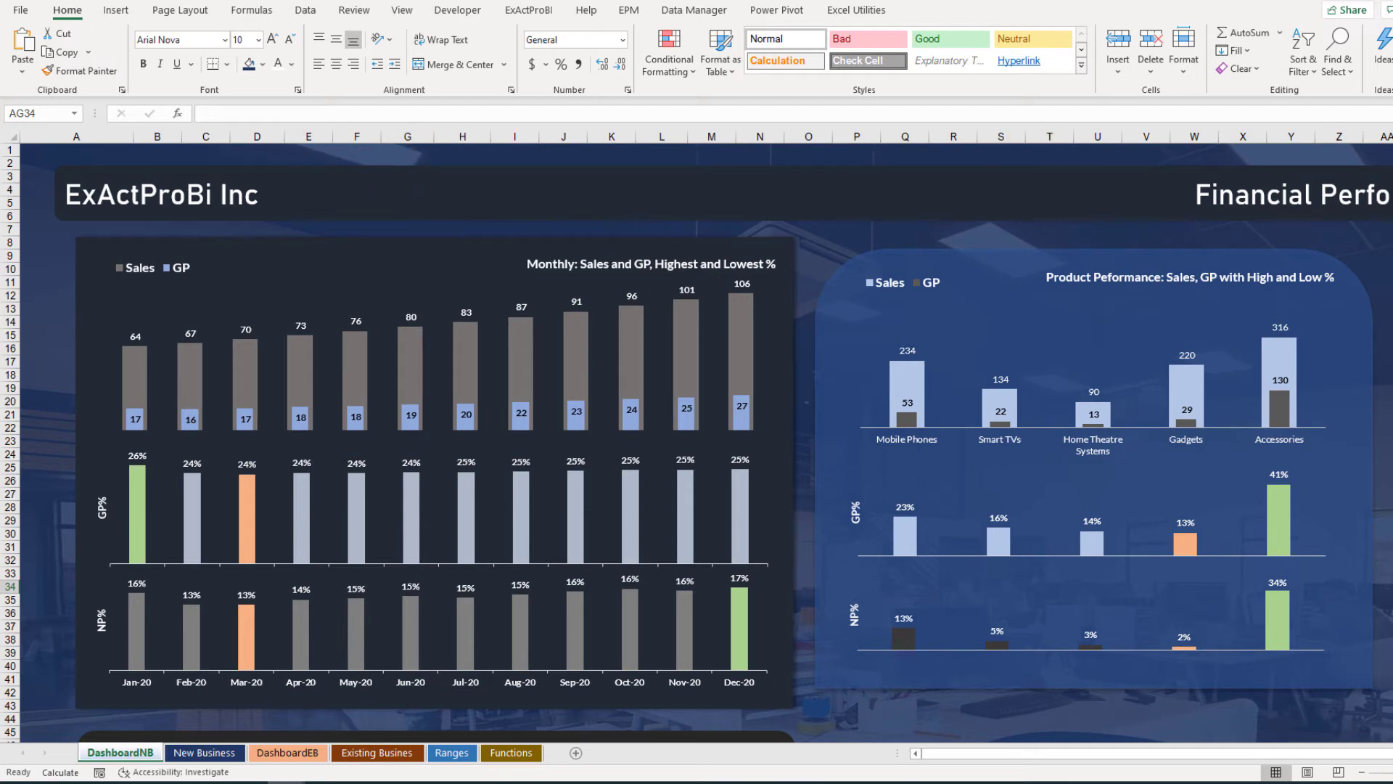
pyautogui.click(628, 178)
pyautogui.click(551, 217)
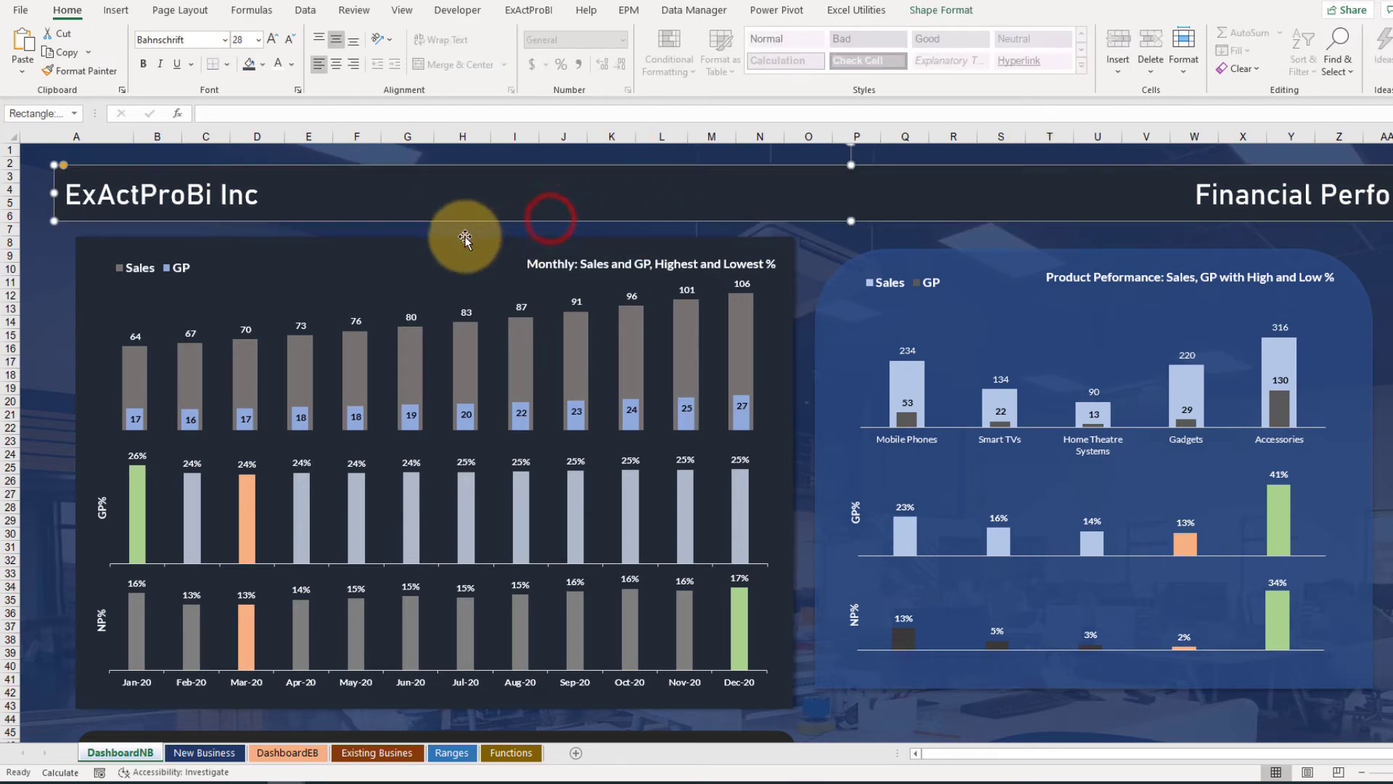
pyautogui.moveTo(53, 165); pyautogui.dragTo(80, 174)
pyautogui.hotkey('ctrl', 'z')
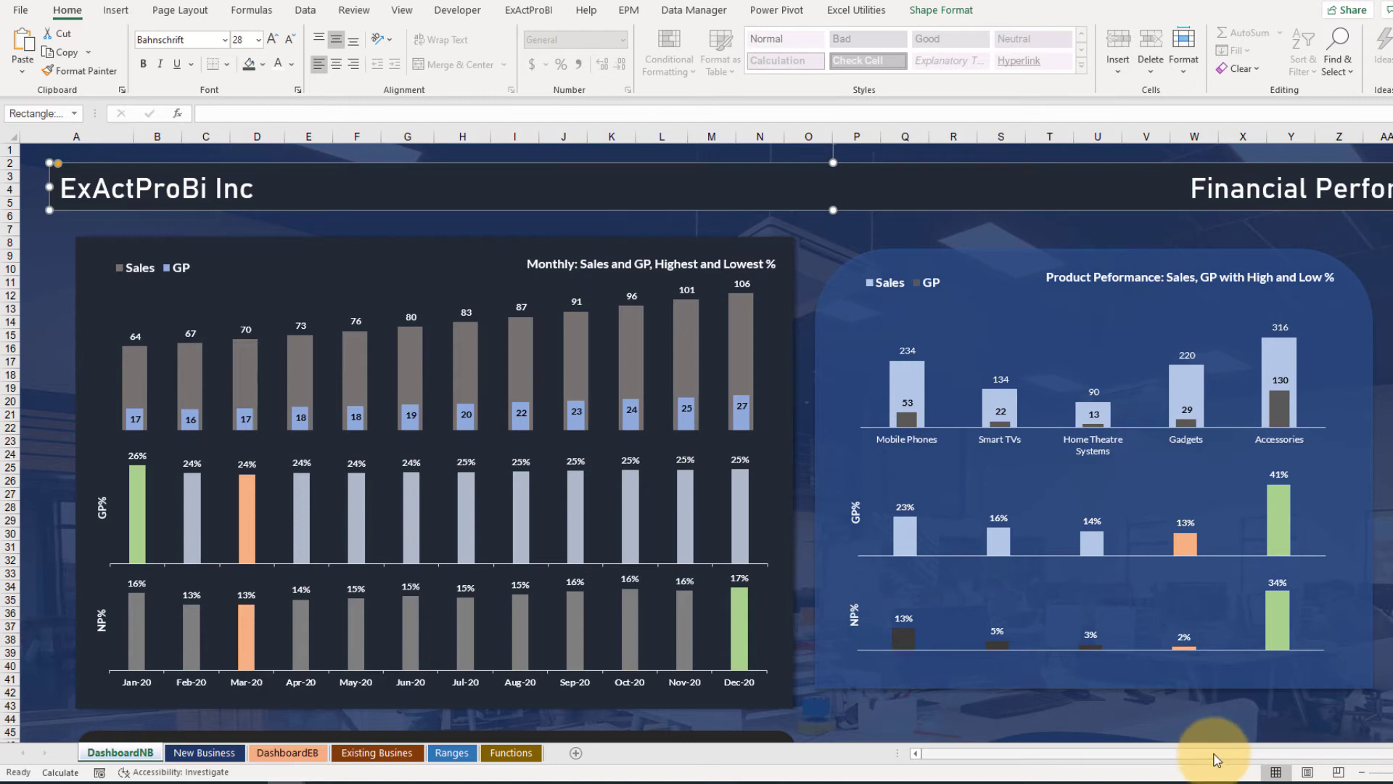
pyautogui.hscroll(3, 1222, 755)
pyautogui.moveTo(1386, 186); pyautogui.dragTo(1287, 186)
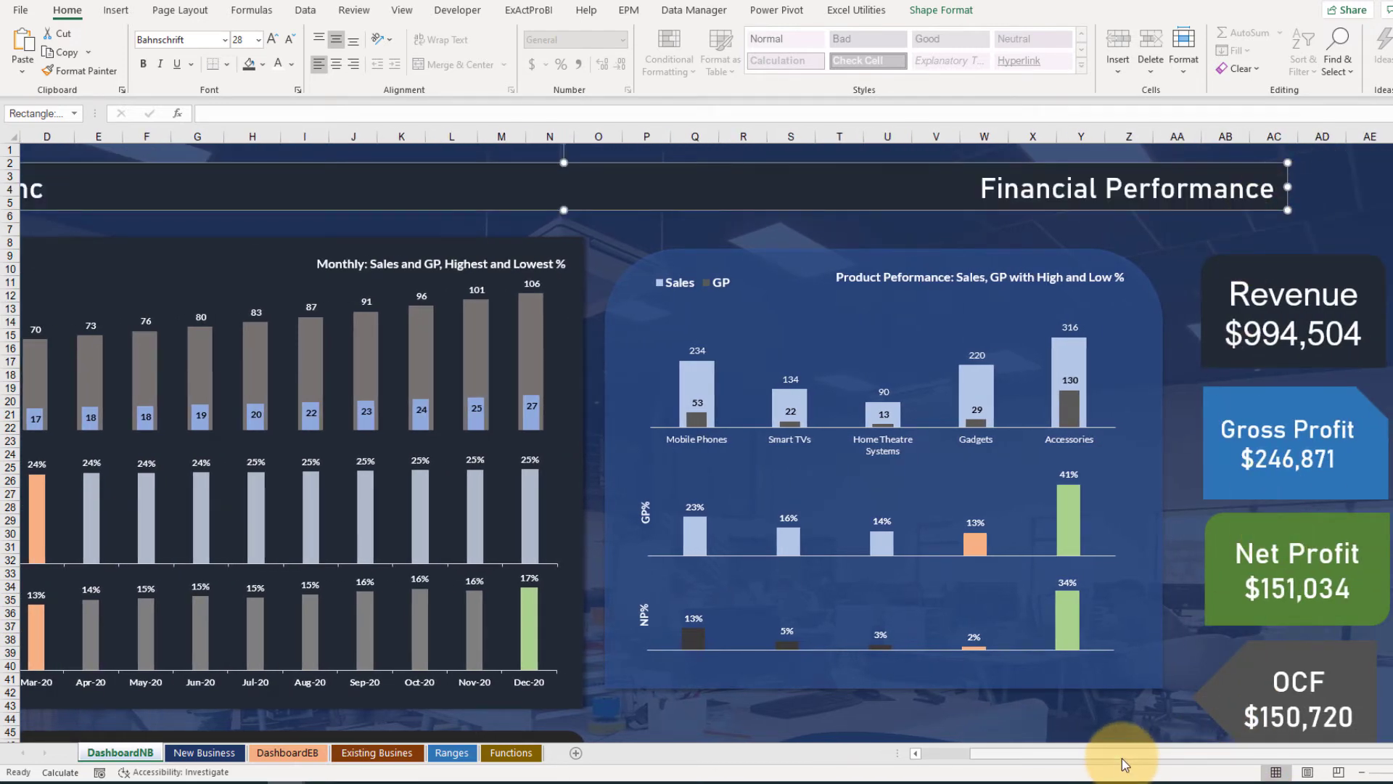
pyautogui.moveTo(1125, 755)
pyautogui.mouseDown()
pyautogui.moveTo(1001, 767)
pyautogui.moveTo(1113, 769)
pyautogui.mouseUp()
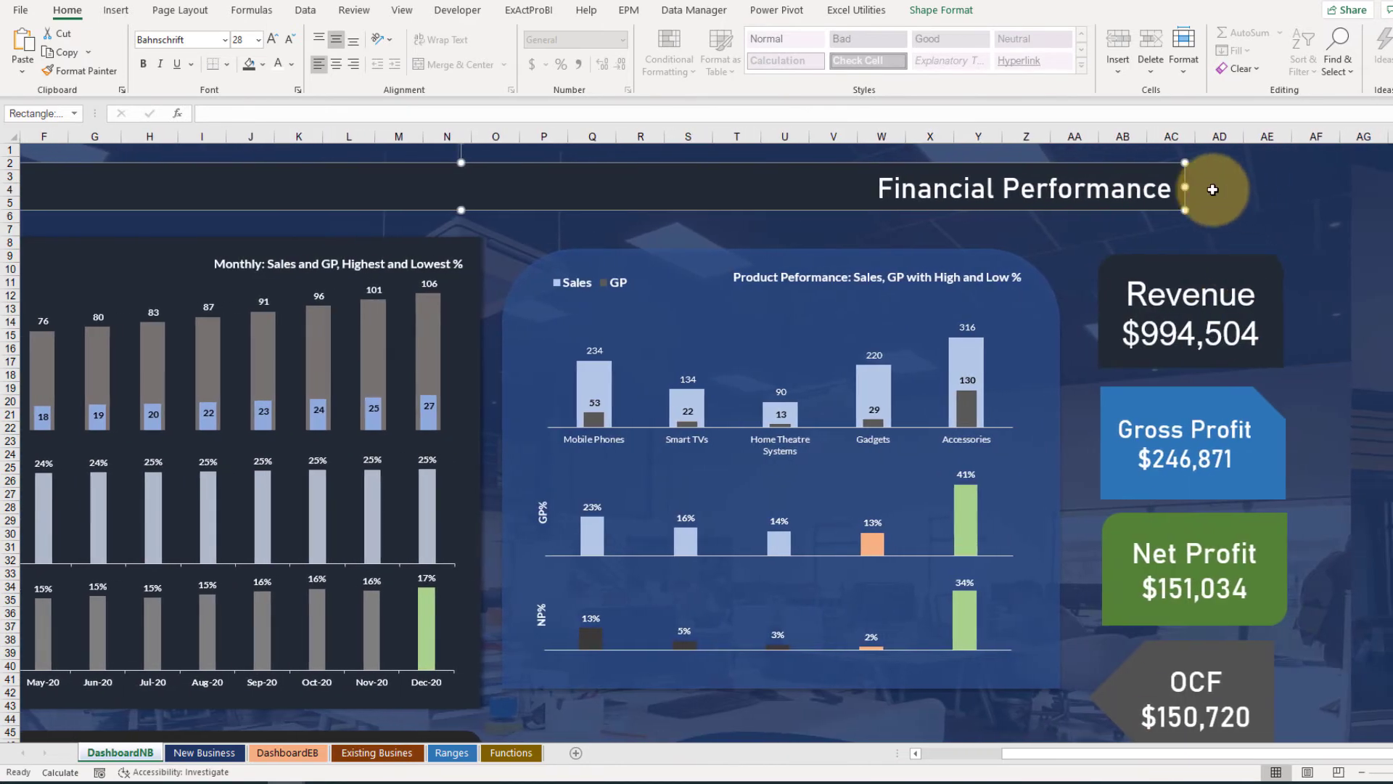
pyautogui.moveTo(1207, 187); pyautogui.dragTo(1126, 188)
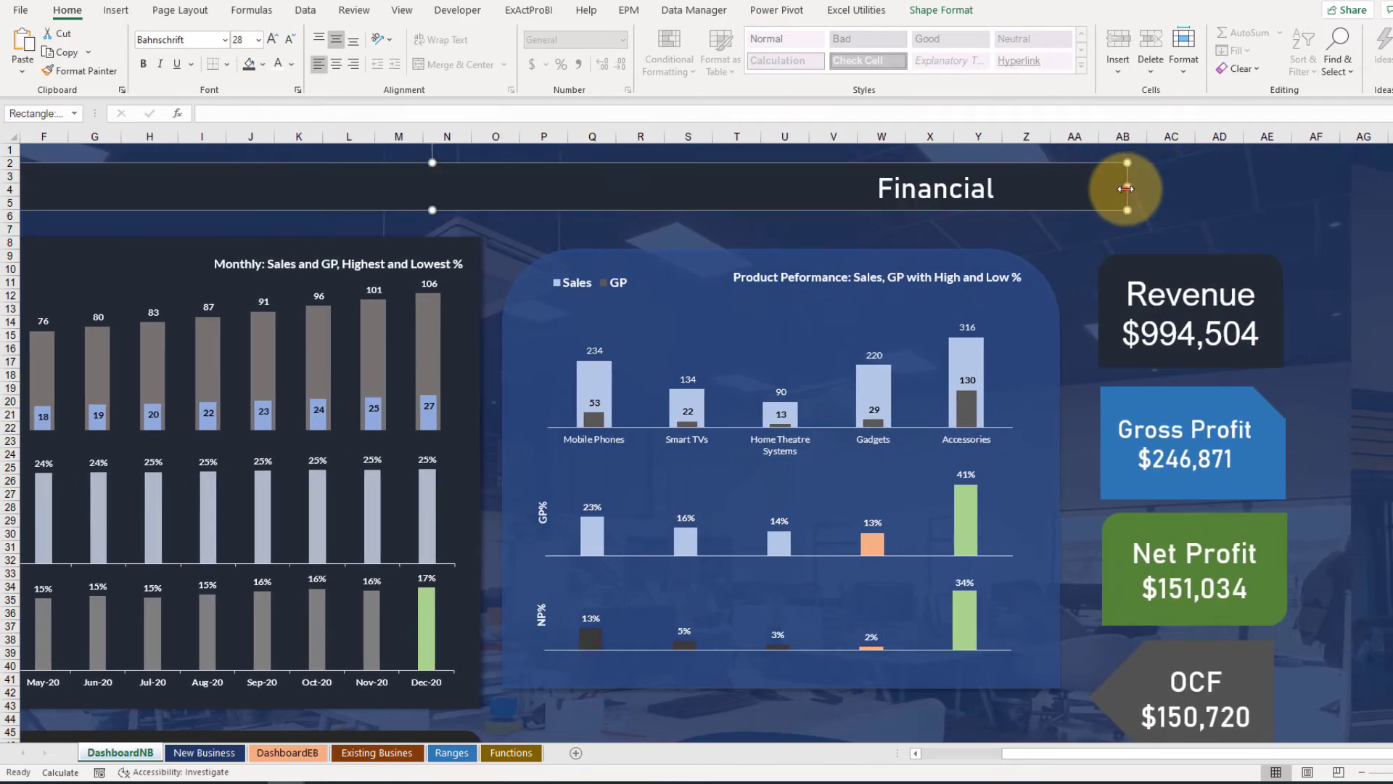
pyautogui.click(1016, 751)
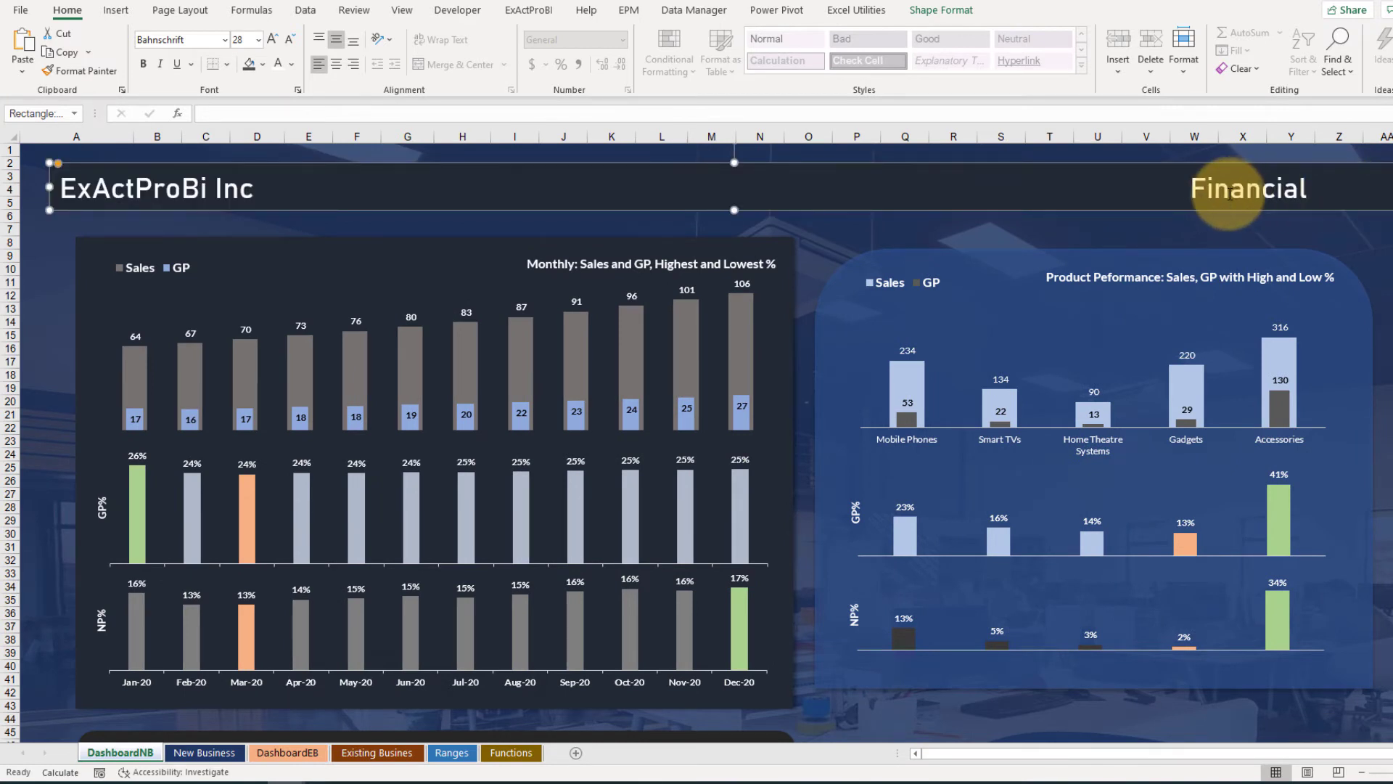
# Move 'Performance' from the left header to follow 'Financial' in the right header.
pyautogui.click(1191, 181)
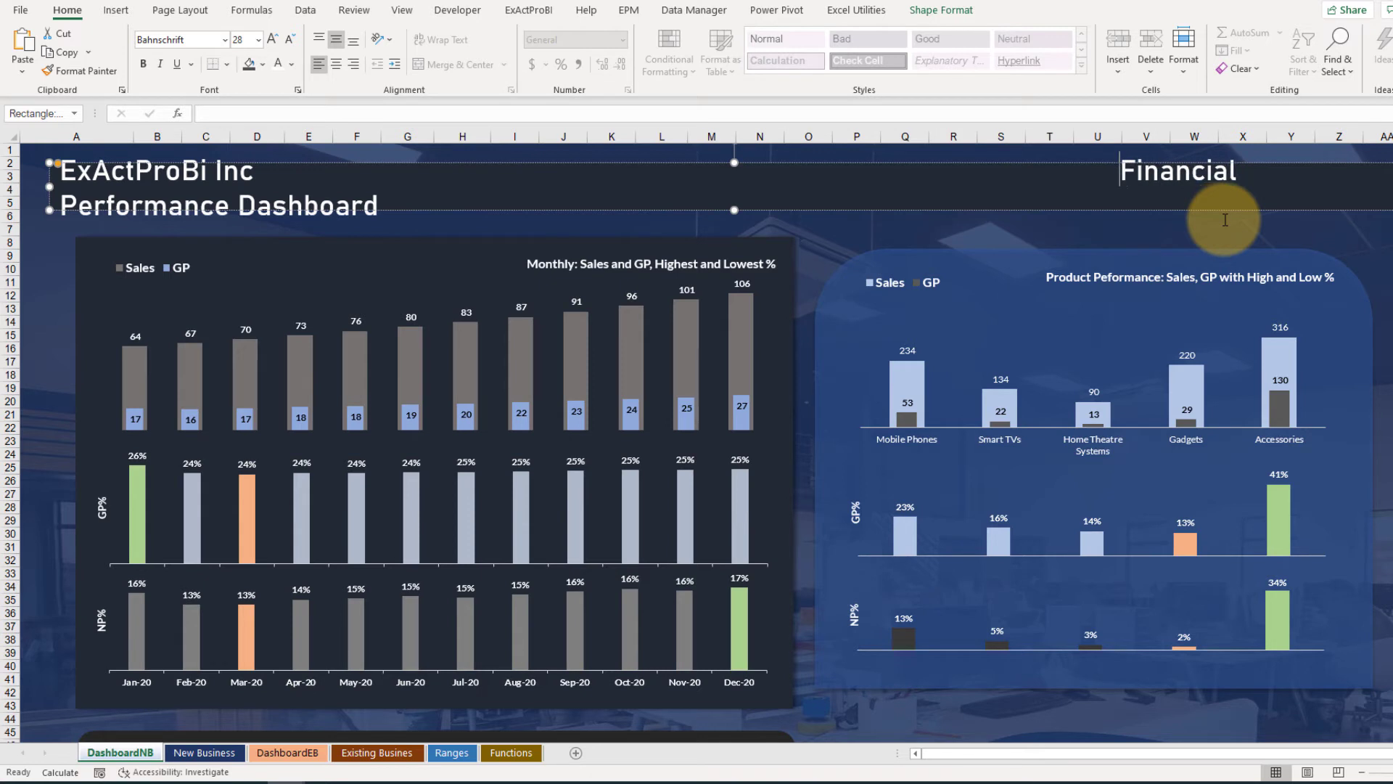
pyautogui.hotkey('ctrl', 'z')
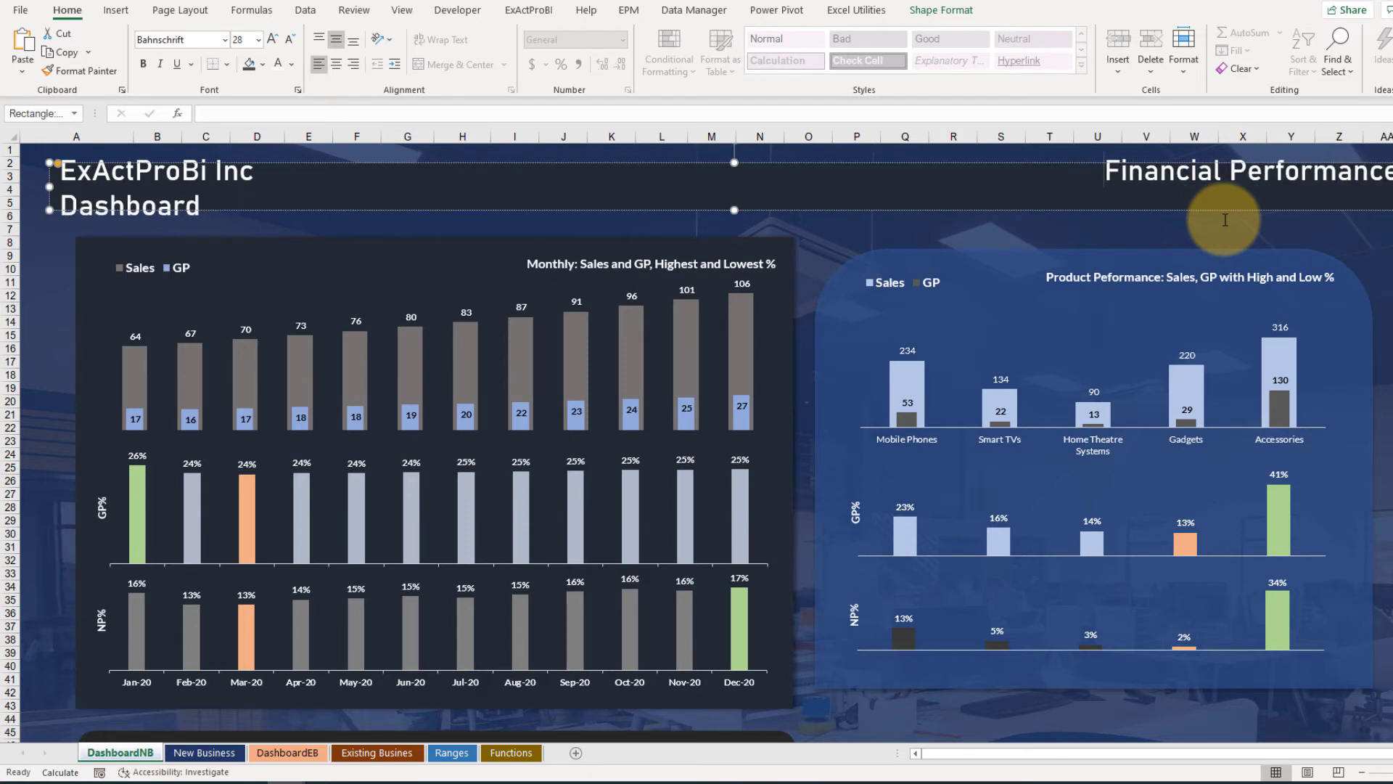
pyautogui.click(1270, 231)
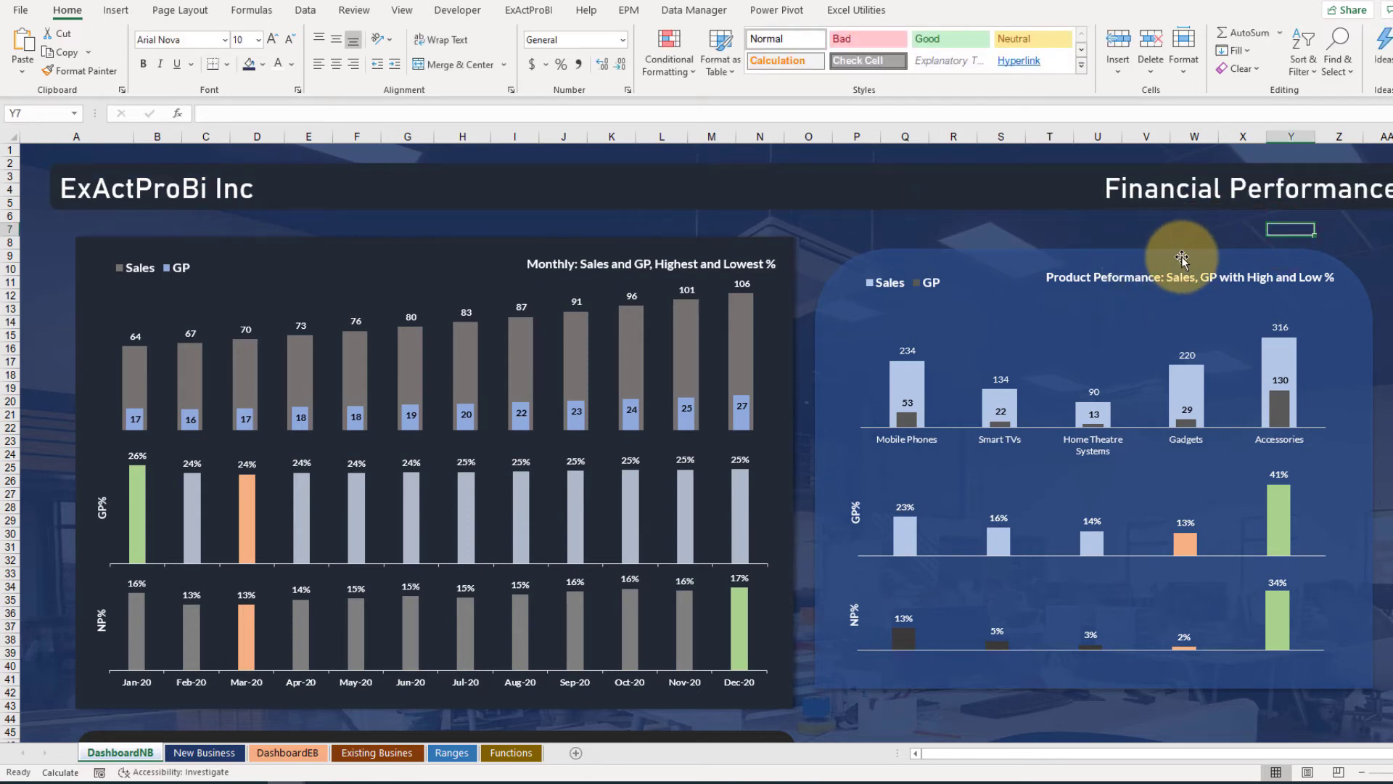
# Shrink the monthly Sales and GP chart and move it slightly up and left.
pyautogui.click(787, 591)
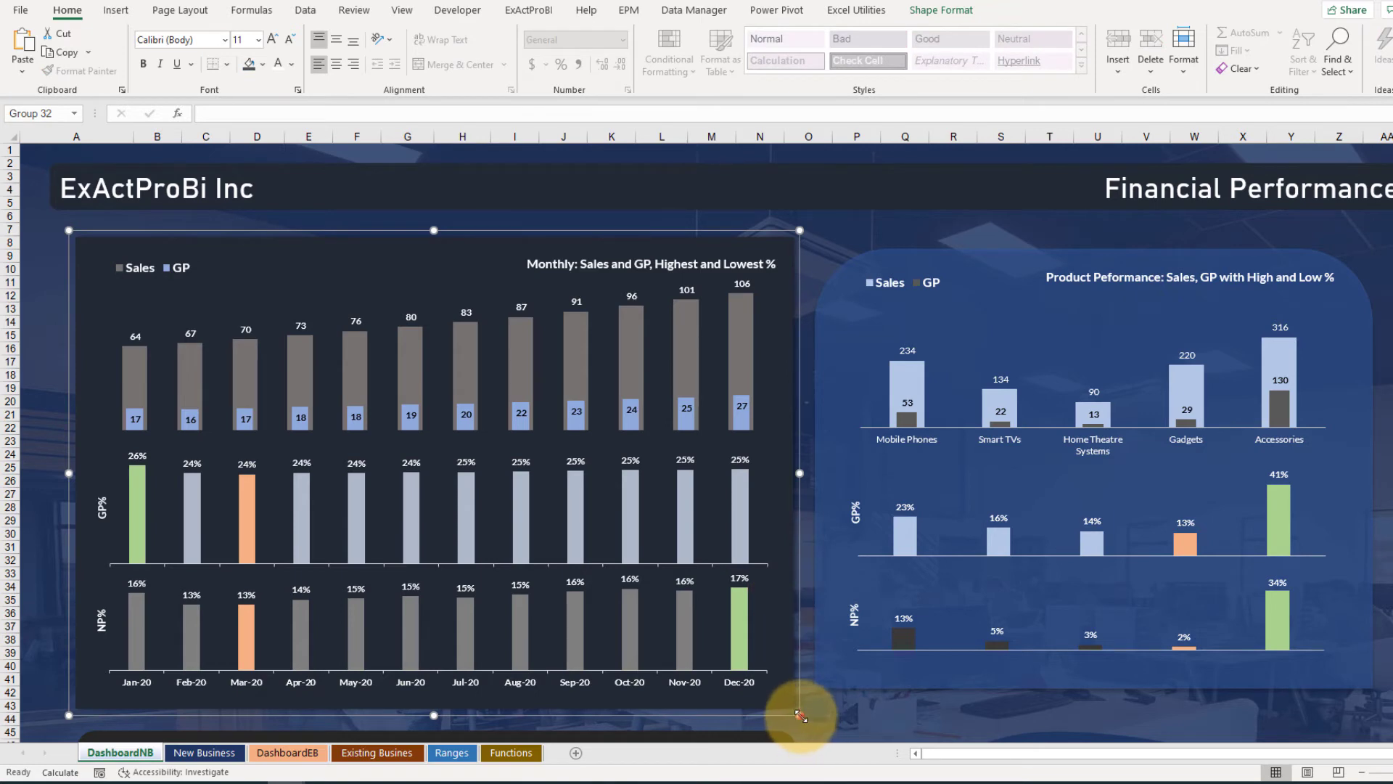
pyautogui.moveTo(800, 715); pyautogui.dragTo(698, 657)
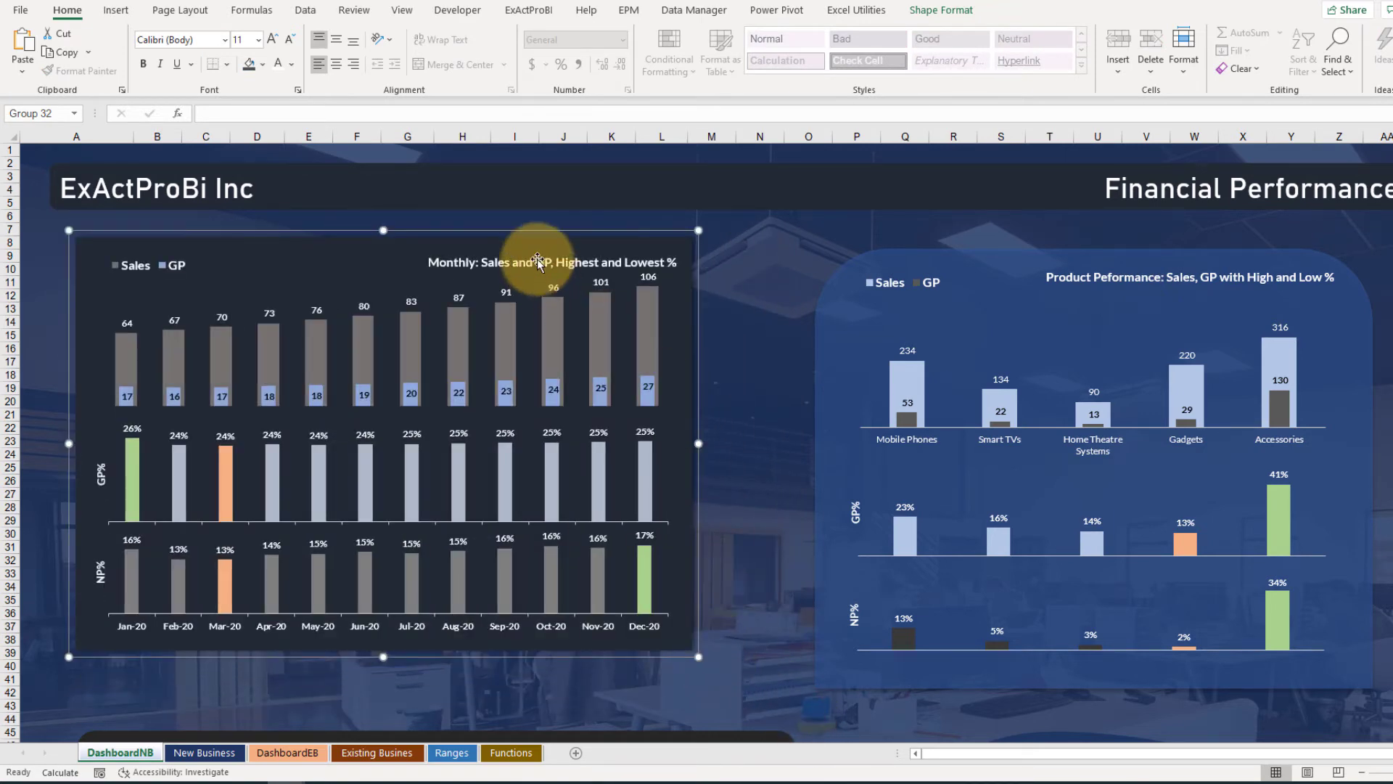
pyautogui.moveTo(512, 240); pyautogui.dragTo(497, 228)
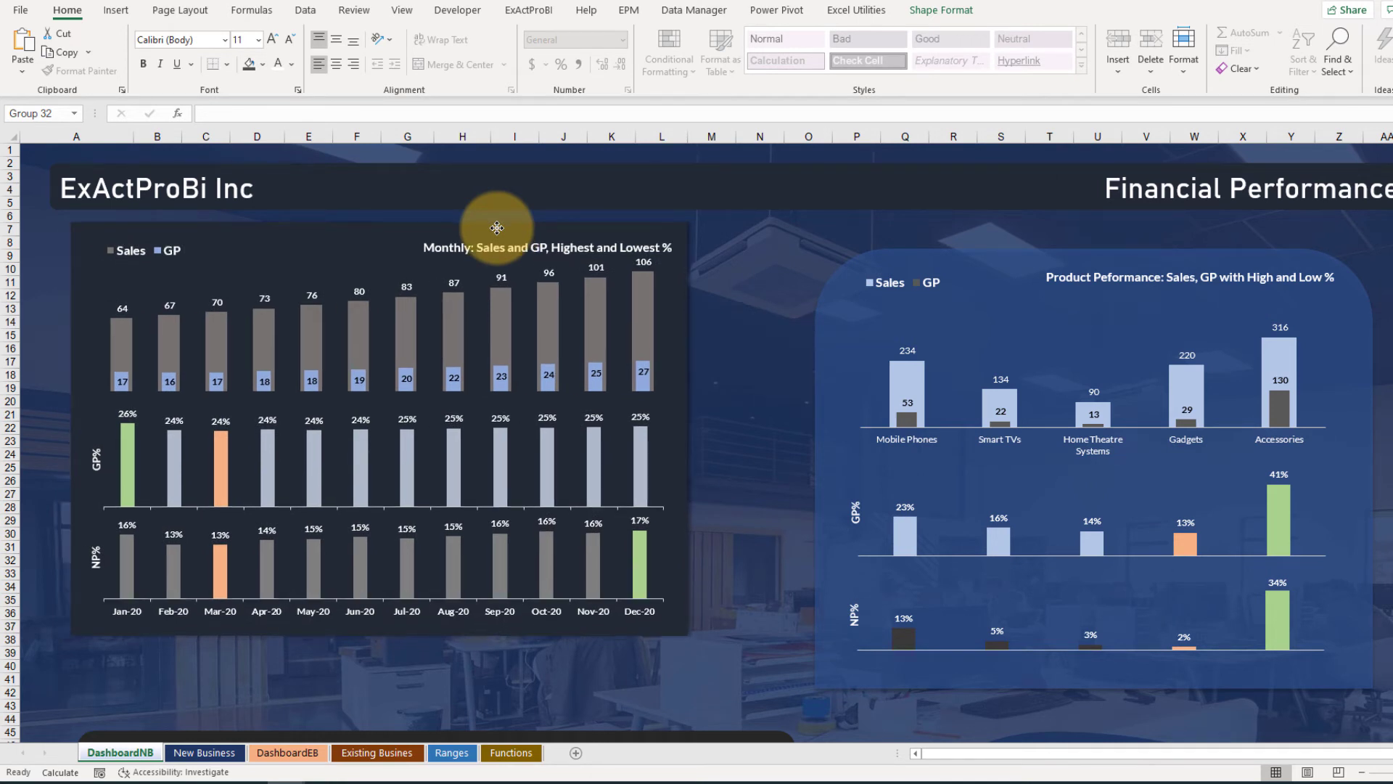
pyautogui.moveTo(496, 230)
pyautogui.mouseDown()
pyautogui.moveTo(497, 214)
pyautogui.moveTo(518, 240)
pyautogui.mouseUp()
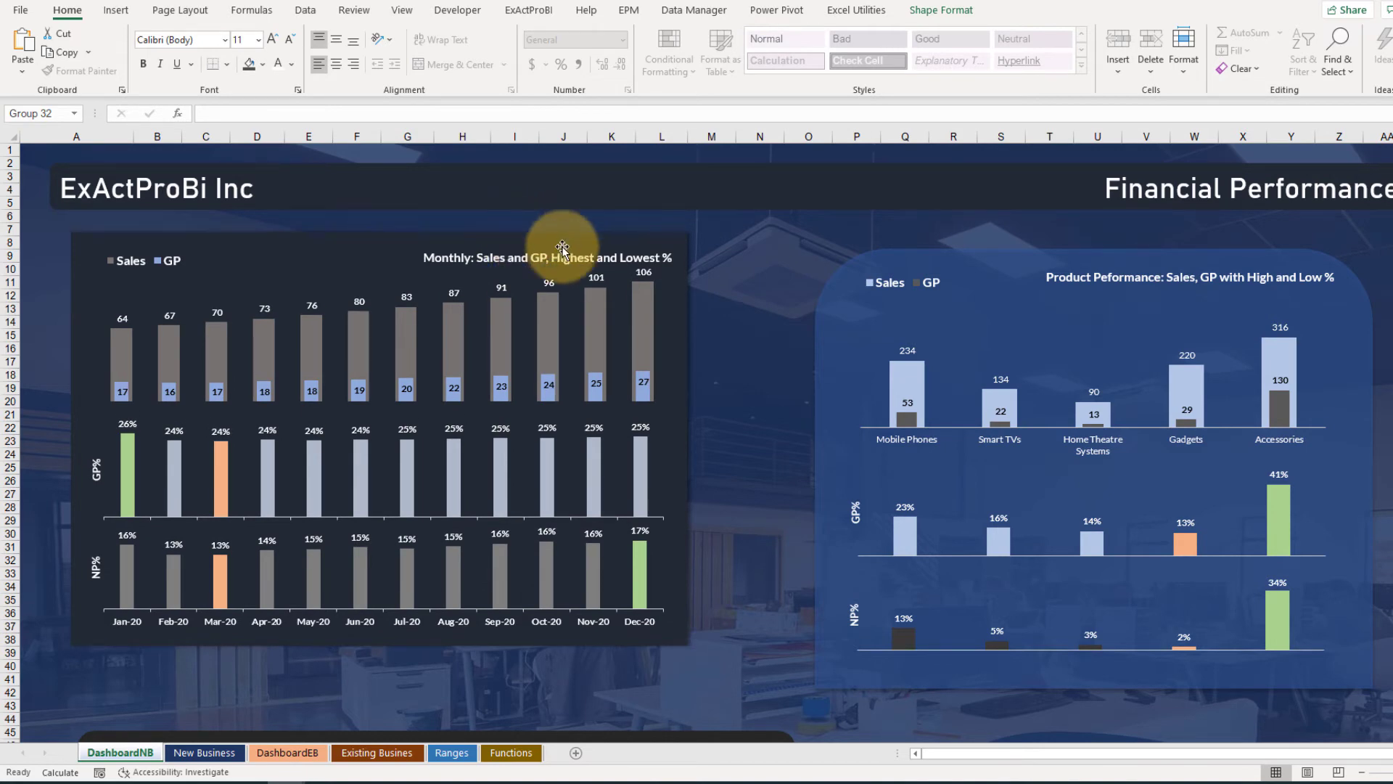
pyautogui.click(690, 443)
pyautogui.moveTo(694, 654); pyautogui.dragTo(615, 586)
# Shrink the product performance chart and shift it left and up.
pyautogui.click(786, 247)
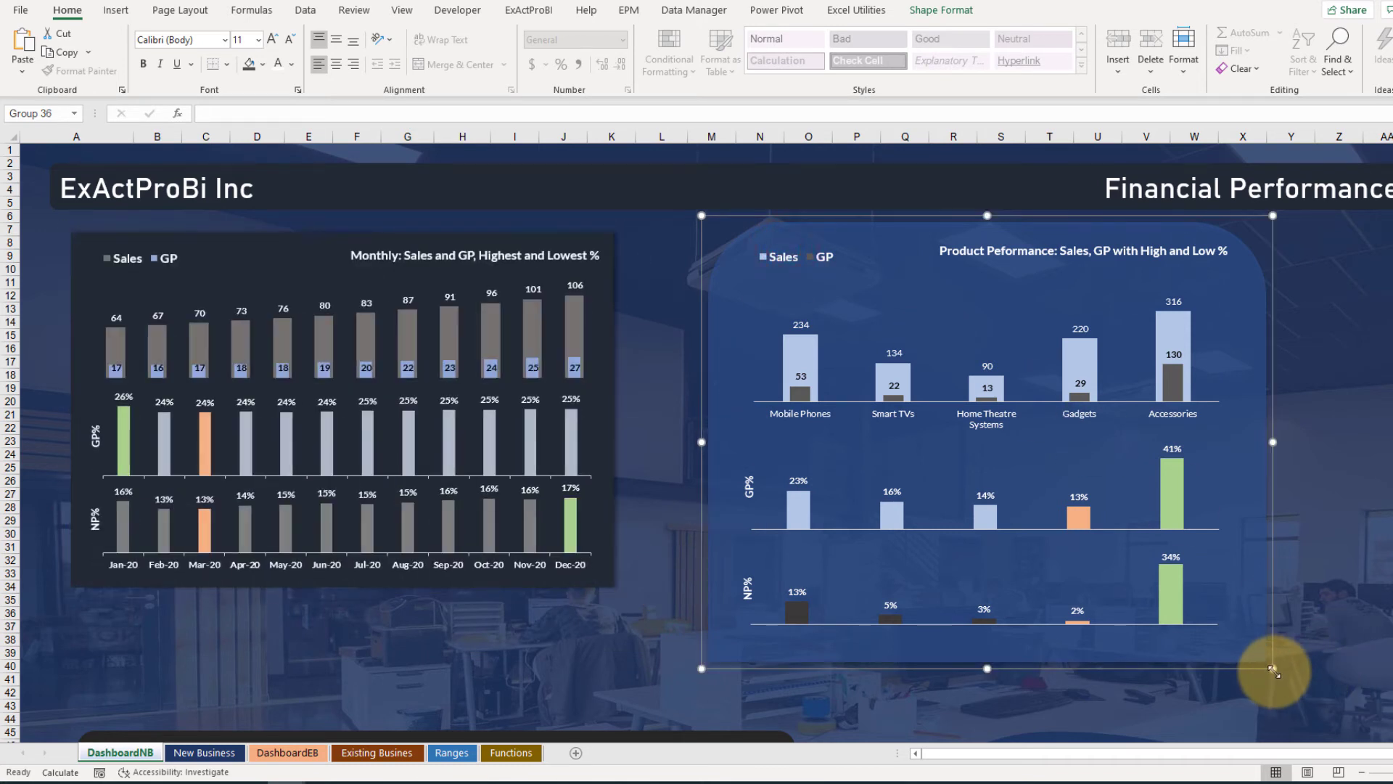
pyautogui.moveTo(1273, 668); pyautogui.dragTo(1179, 585)
pyautogui.moveTo(970, 227); pyautogui.dragTo(891, 235)
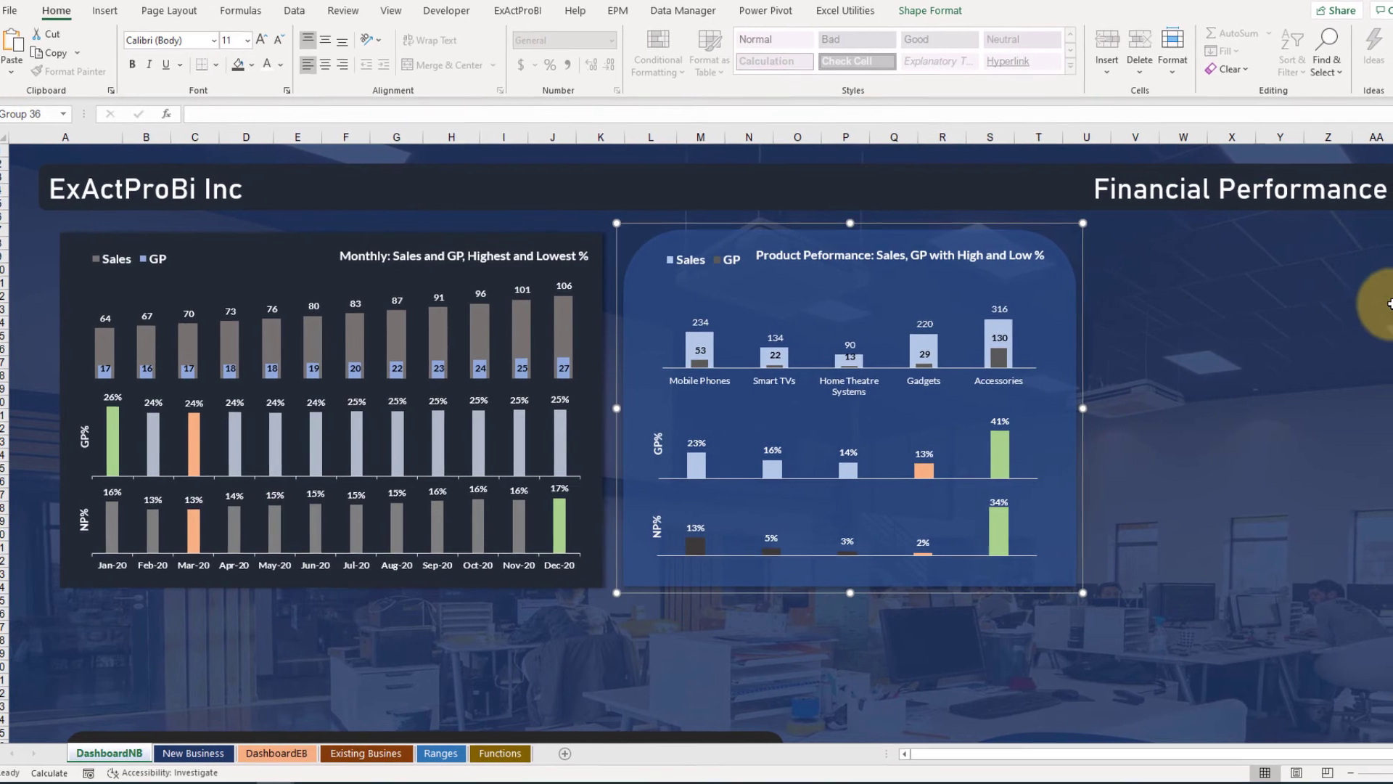
# Select the Revenue, Gross Profit, Net Profit and OCF cards and shrink them together.
pyautogui.click(1387, 303)
pyautogui.moveTo(1281, 730); pyautogui.dragTo(1368, 736)
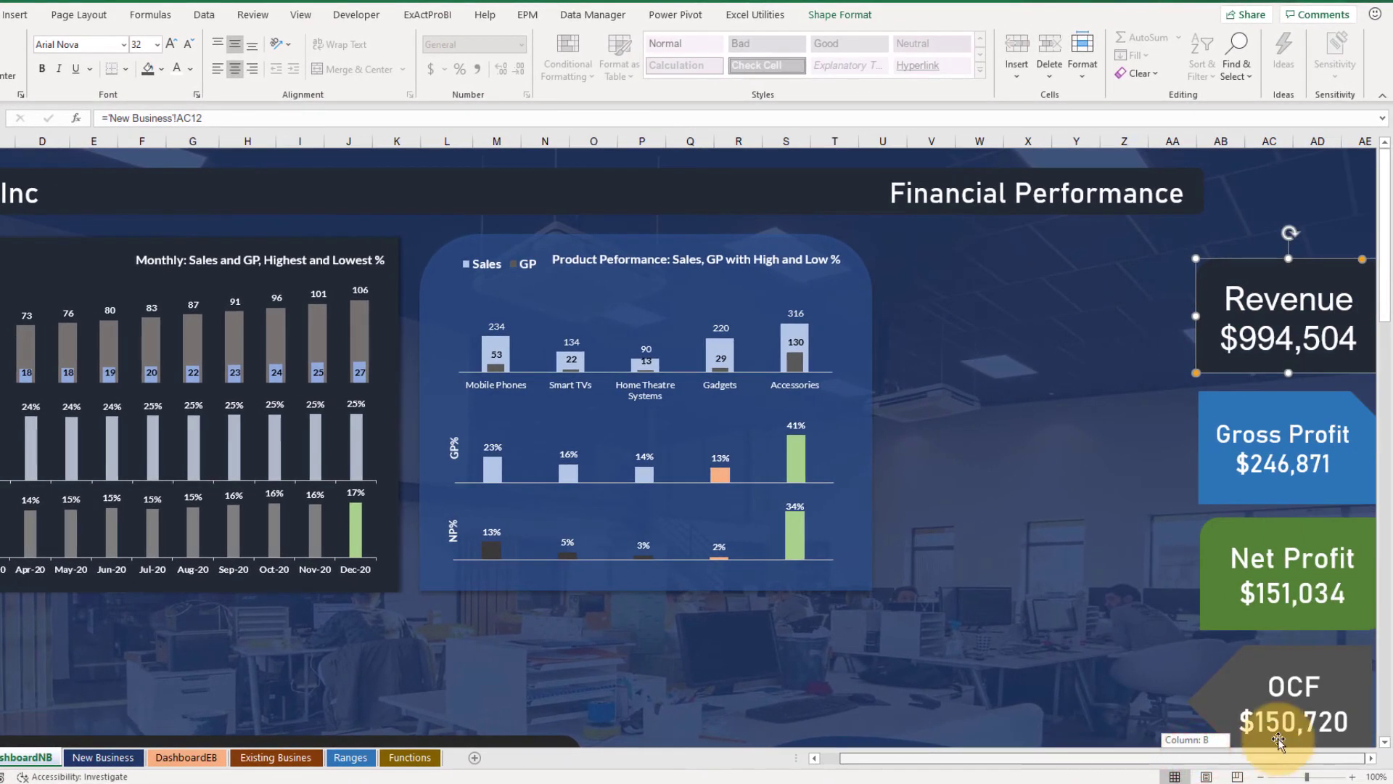
pyautogui.keyDown('shift'); pyautogui.click(1306, 464); pyautogui.keyUp('shift')
pyautogui.keyDown('shift'); pyautogui.click(1295, 580); pyautogui.keyUp('shift')
pyautogui.keyDown('shift'); pyautogui.click(1285, 674); pyautogui.keyUp('shift')
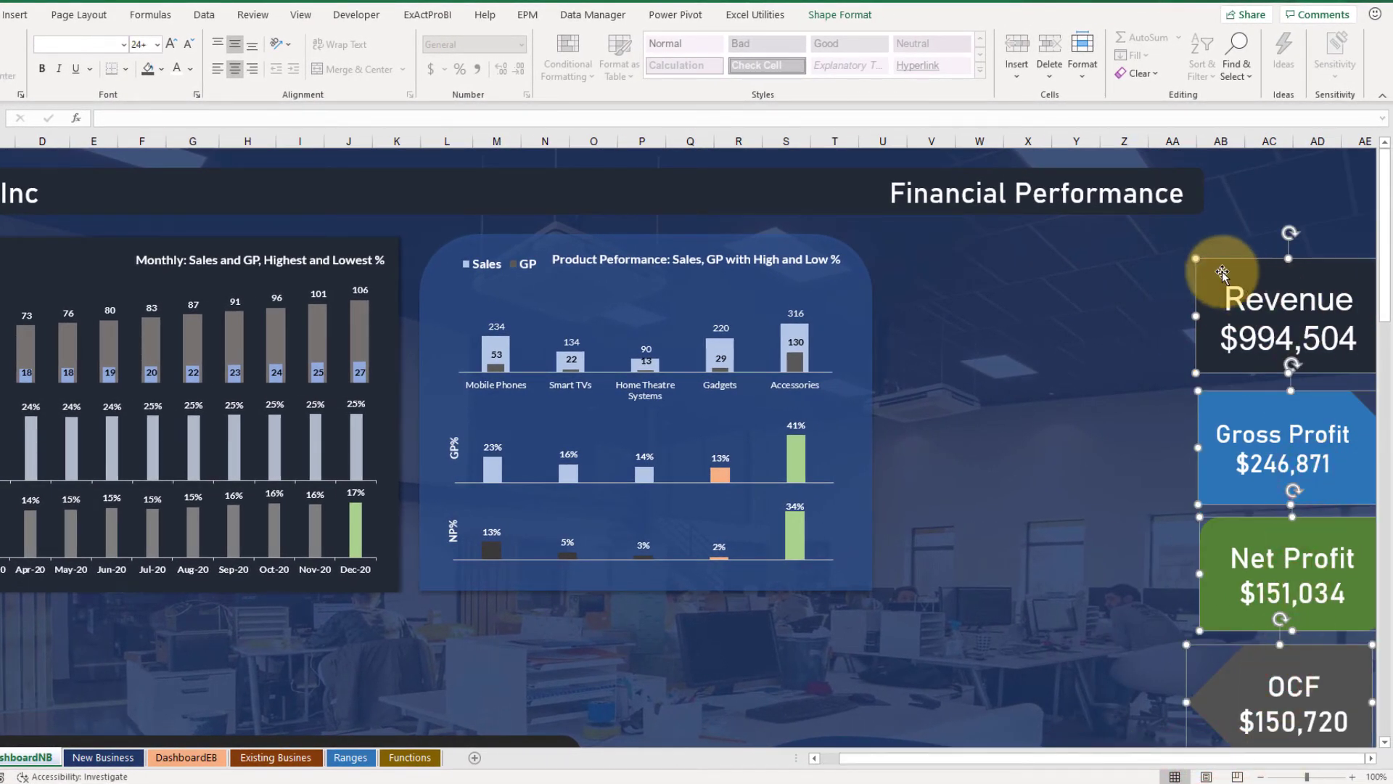
pyautogui.moveTo(1194, 258); pyautogui.dragTo(974, 250)
pyautogui.click(976, 682)
pyautogui.moveTo(987, 758); pyautogui.dragTo(968, 758)
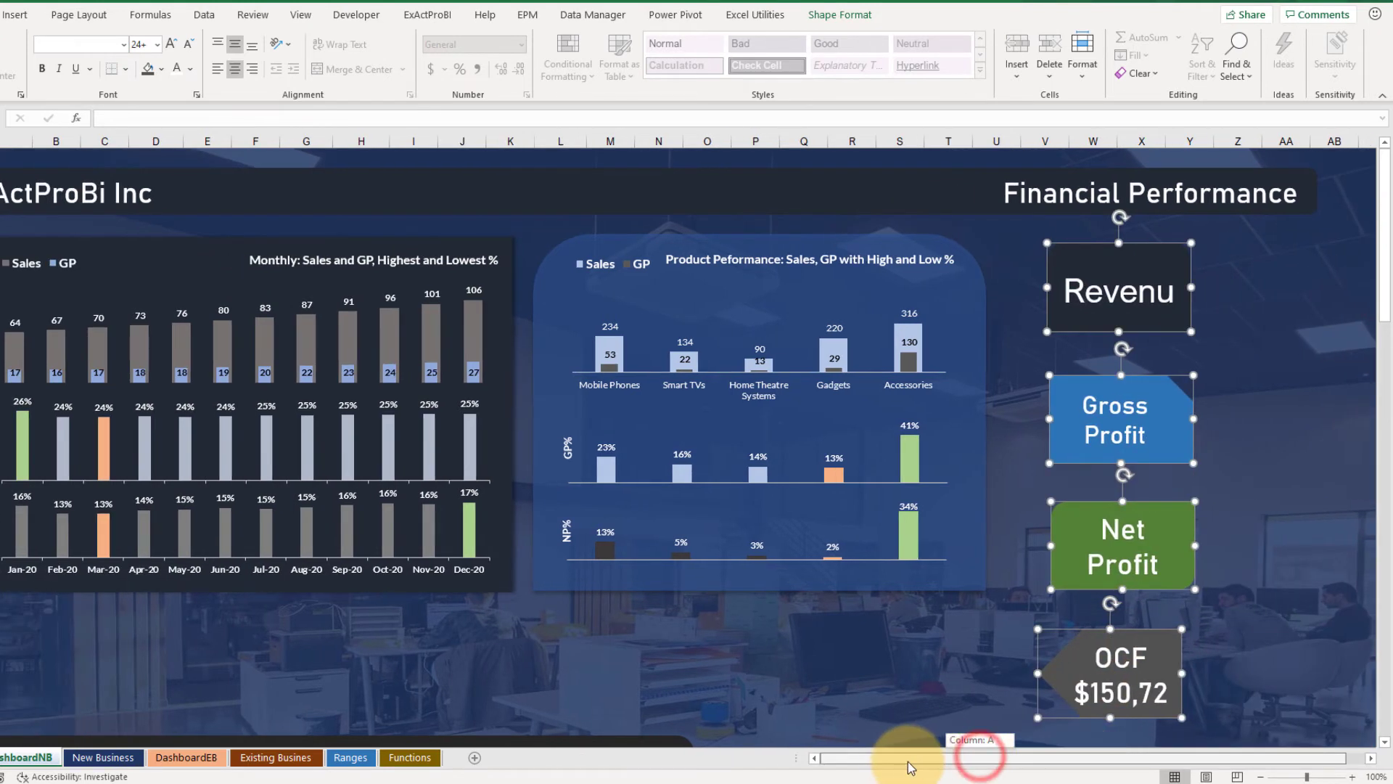
# Decrease the KPI cards' font size twice and move them slightly right.
pyautogui.click(188, 43)
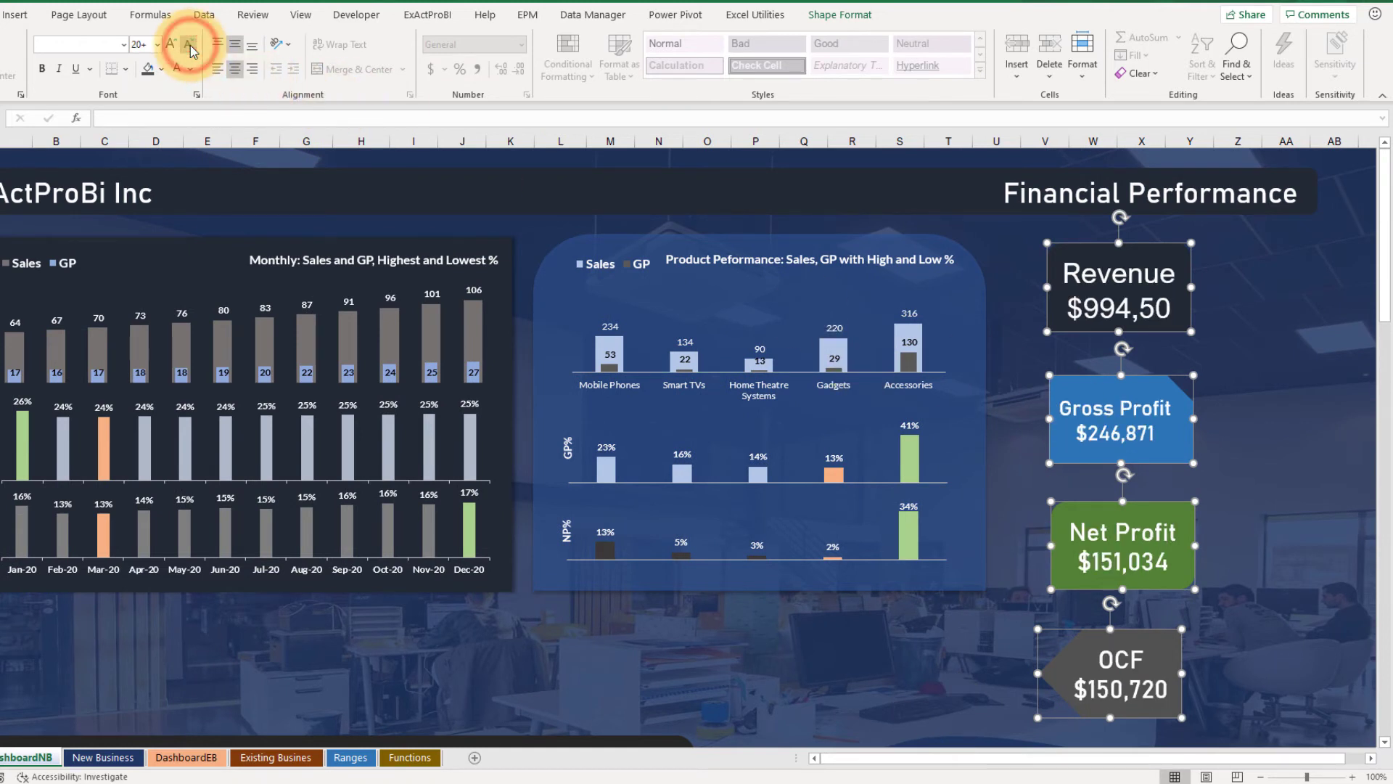
pyautogui.click(188, 43)
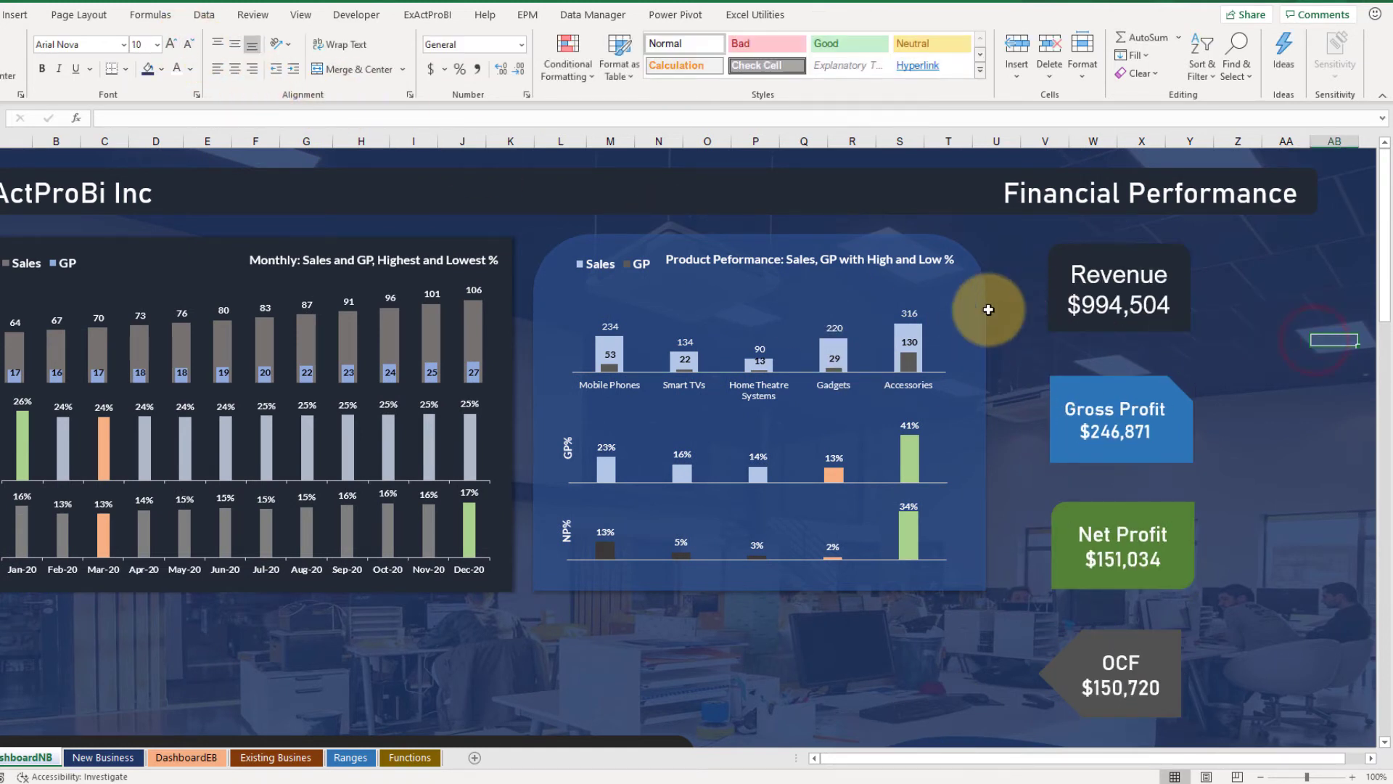
pyautogui.moveTo(1159, 630); pyautogui.dragTo(1248, 621)
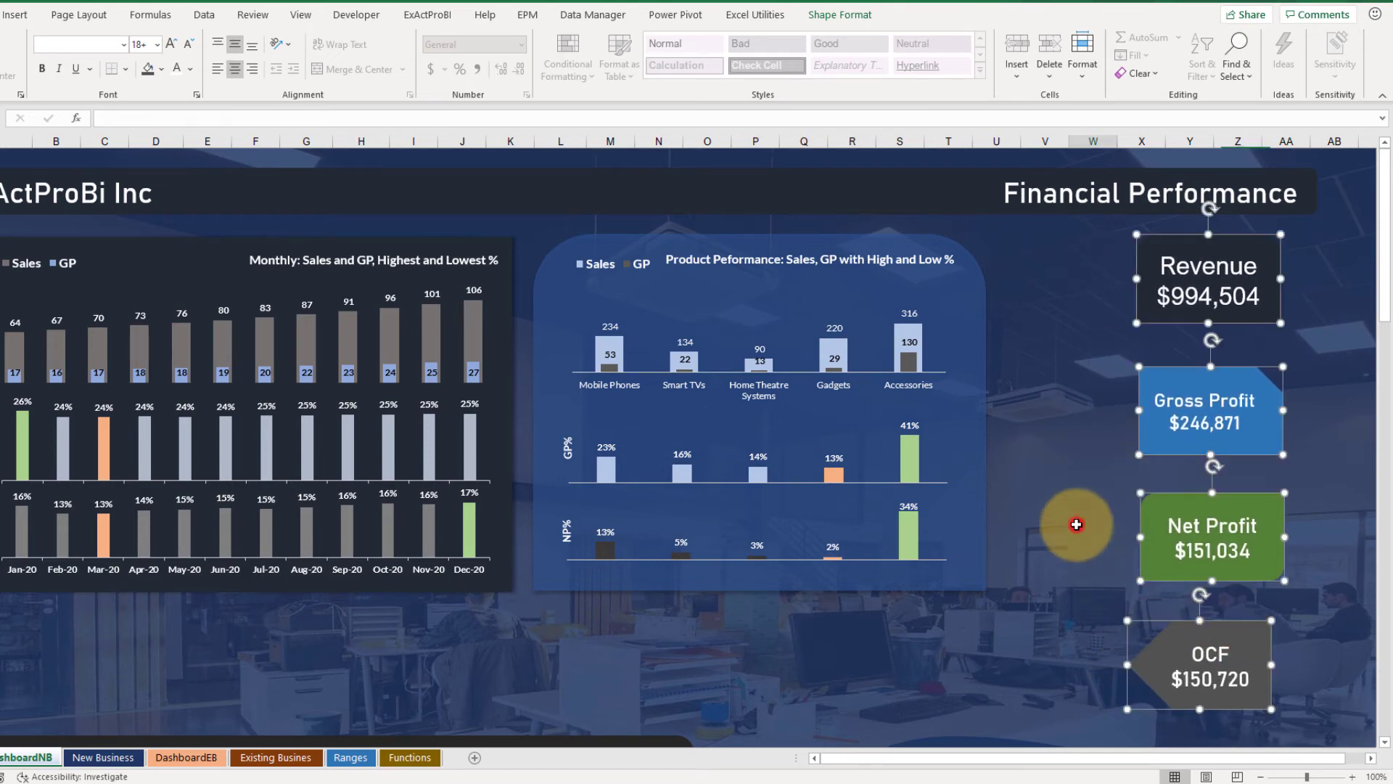
pyautogui.scroll(-6, 987, 508)
# Move the Sales v Collection chart up under the monthly chart and make it narrower.
pyautogui.click(375, 468)
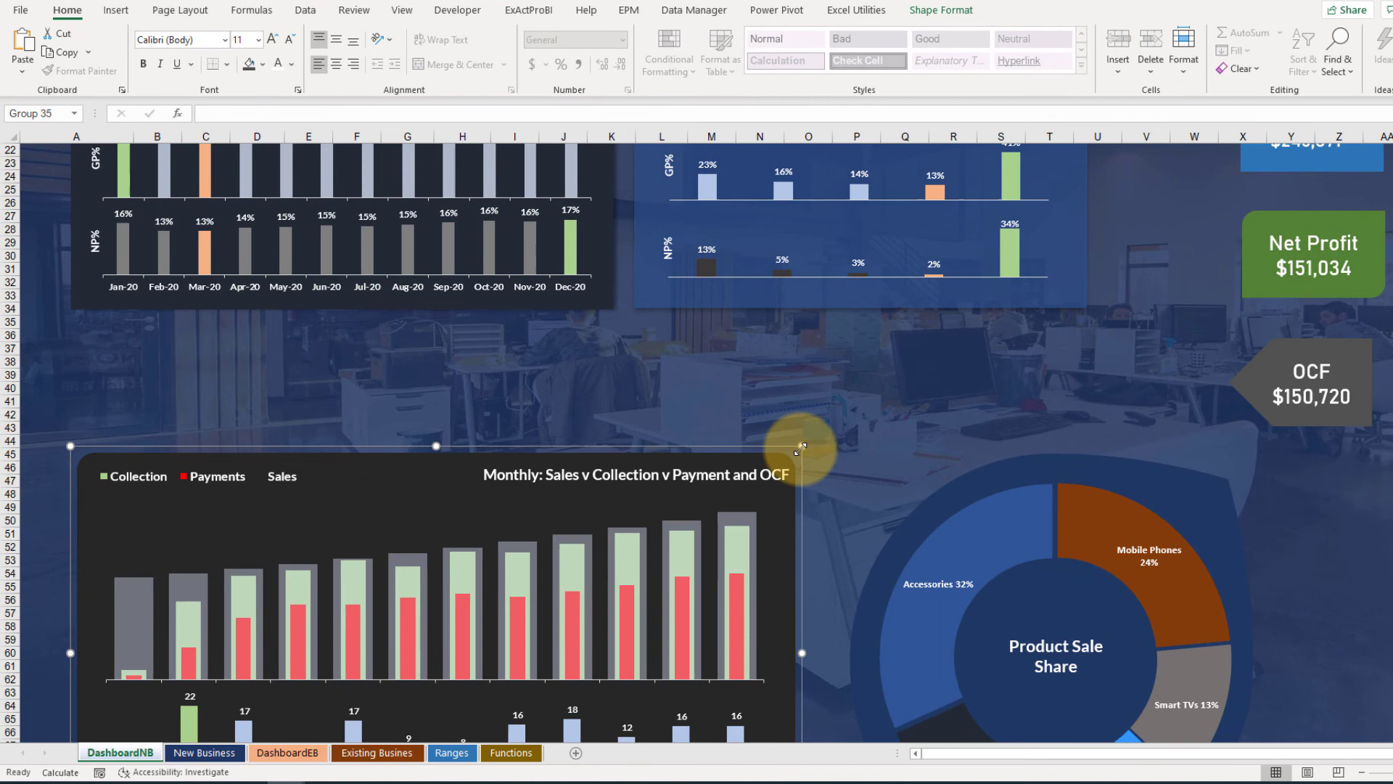
pyautogui.moveTo(799, 448); pyautogui.dragTo(528, 342)
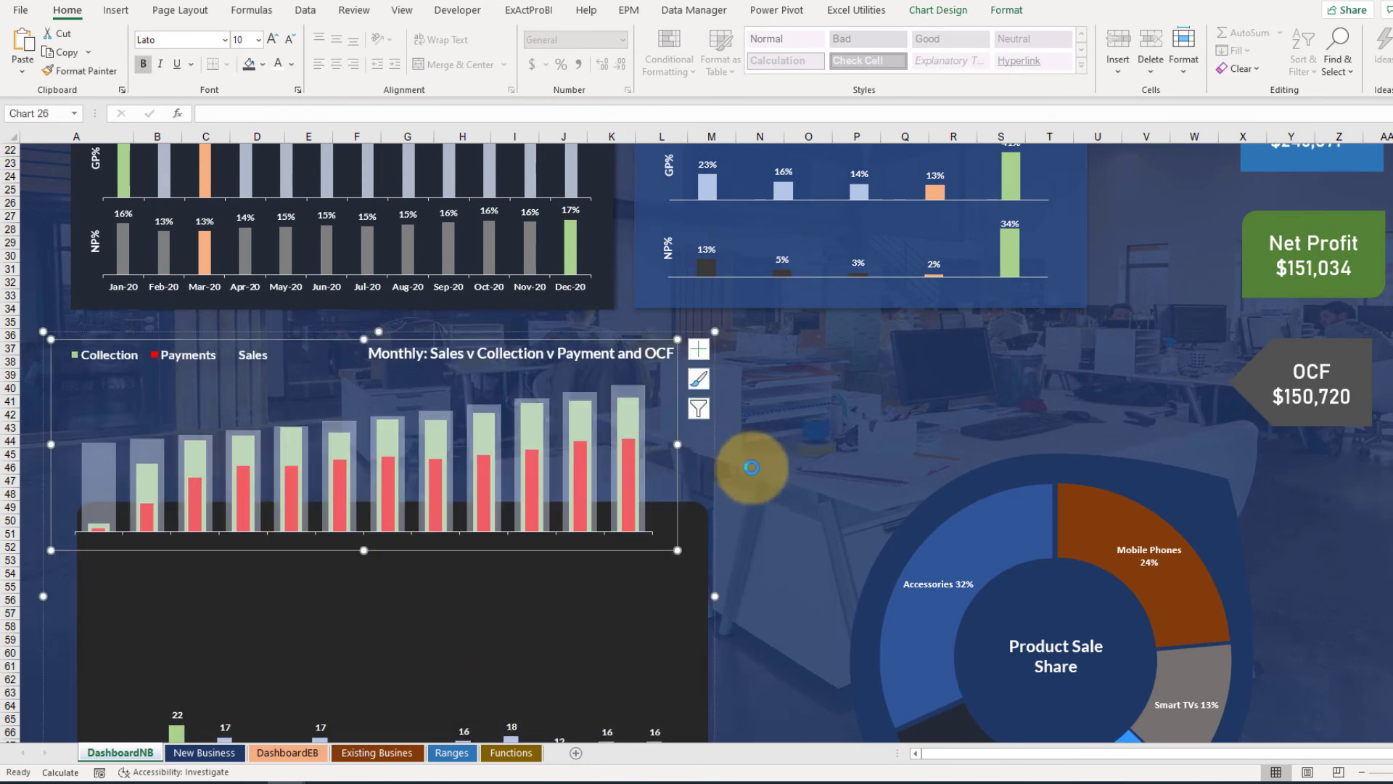
pyautogui.hotkey('ctrl', 'z')
pyautogui.moveTo(563, 496); pyautogui.dragTo(559, 321)
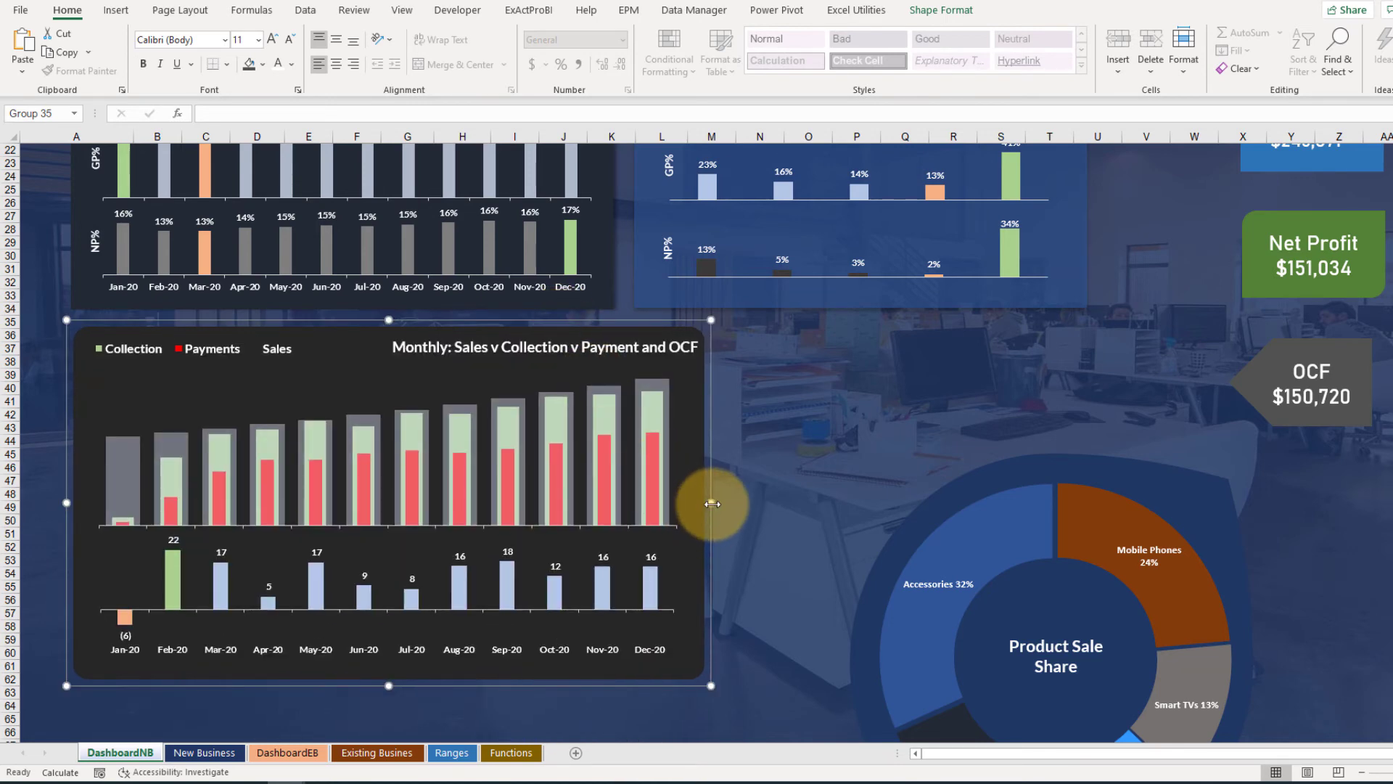
pyautogui.moveTo(710, 502); pyautogui.dragTo(670, 500)
# Move the Product Sale Share donut up and left, shrinking it to fit.
pyautogui.click(969, 499)
pyautogui.click(995, 455)
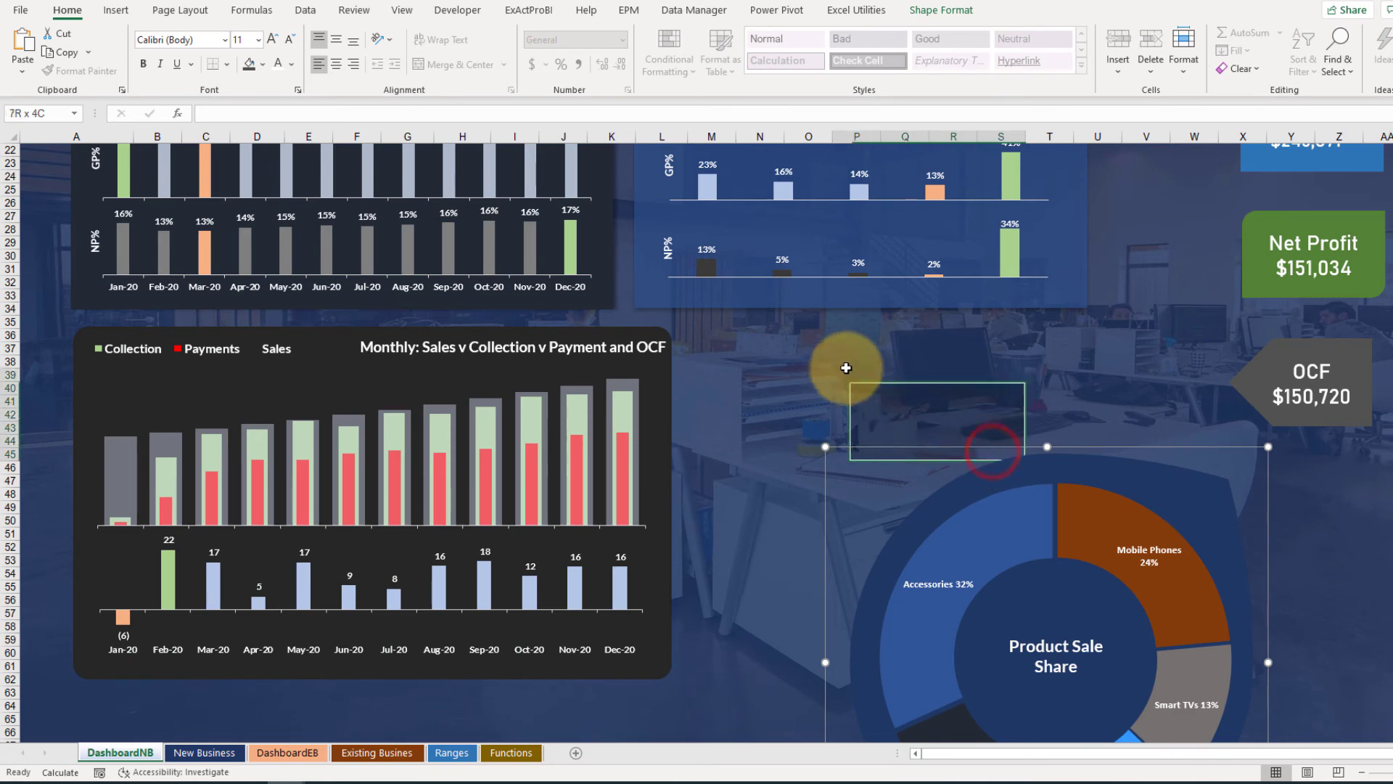
pyautogui.click(972, 523)
pyautogui.moveTo(928, 447); pyautogui.dragTo(775, 334)
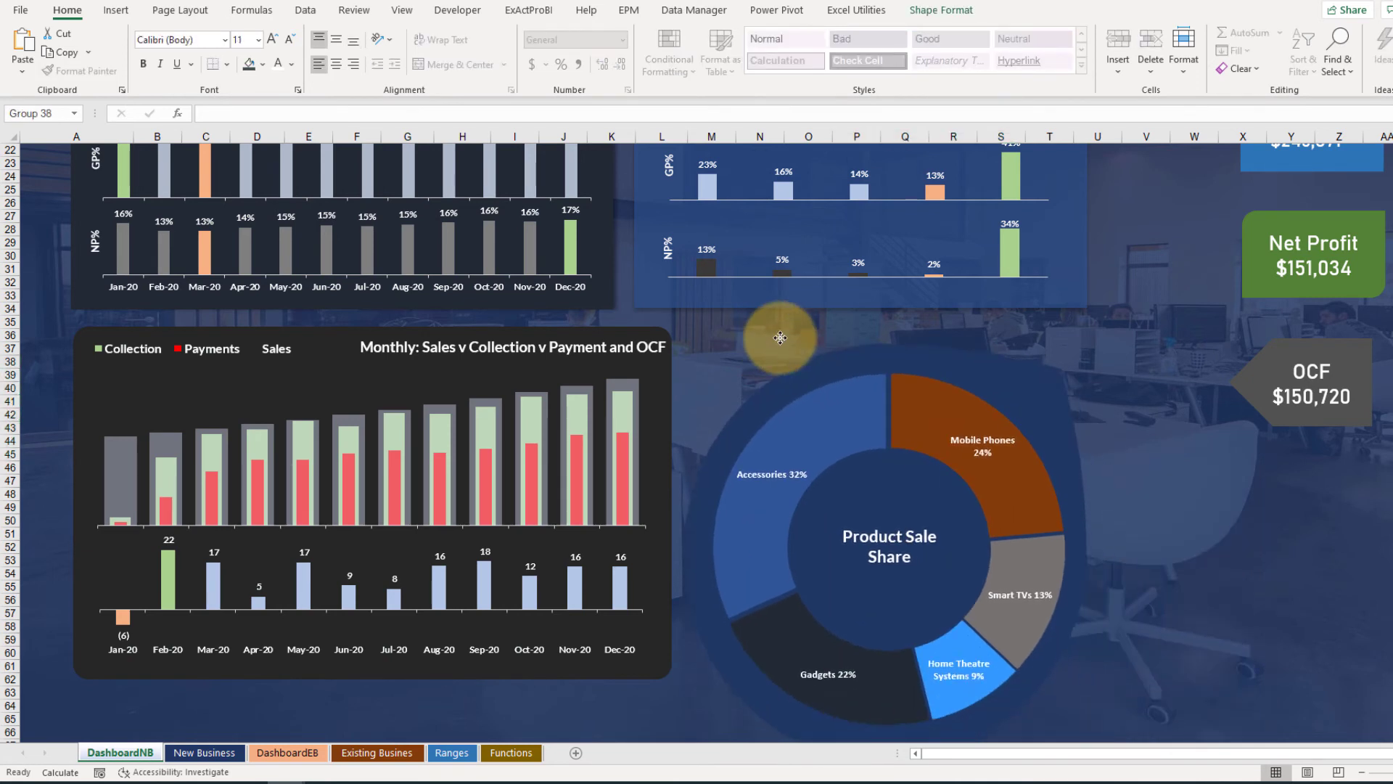
pyautogui.moveTo(1108, 341); pyautogui.dragTo(1073, 351)
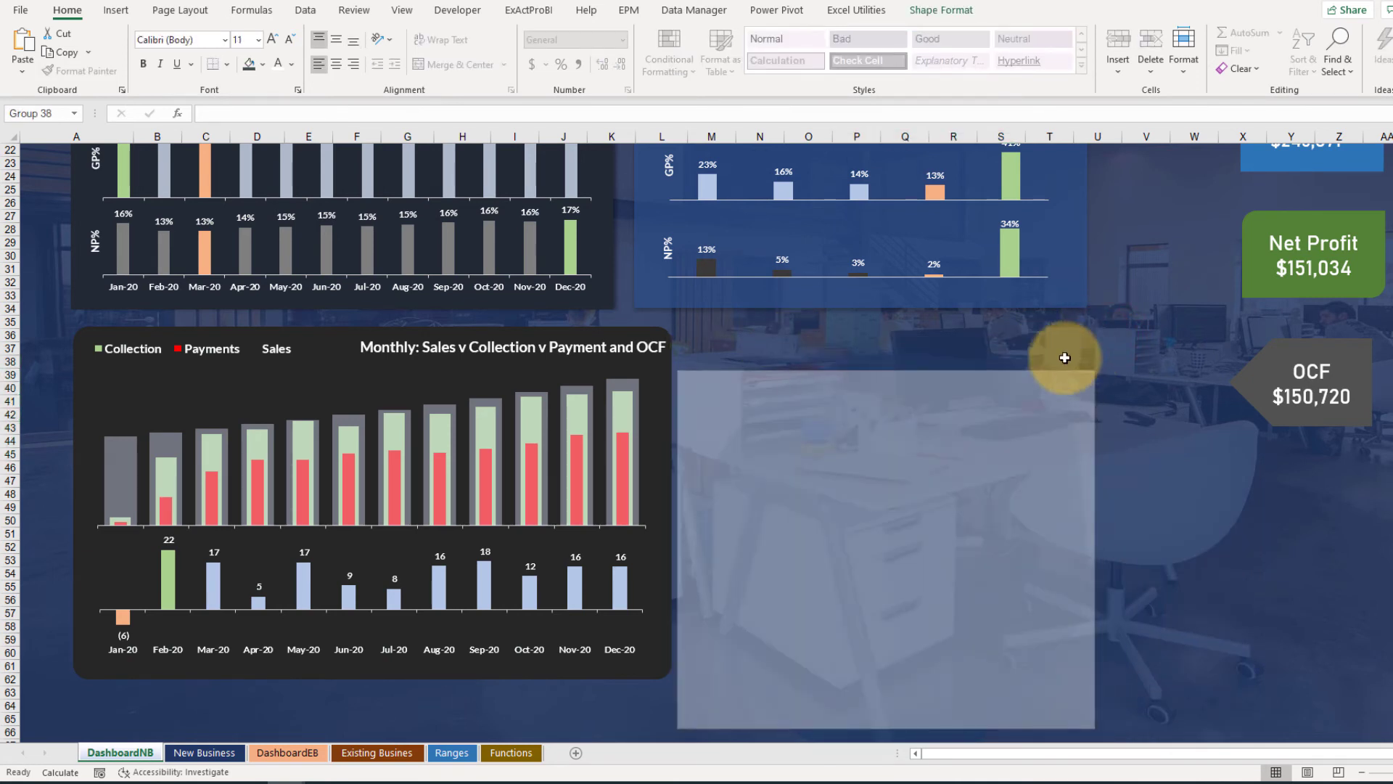
pyautogui.moveTo(948, 351); pyautogui.dragTo(950, 328)
pyautogui.click(1197, 441)
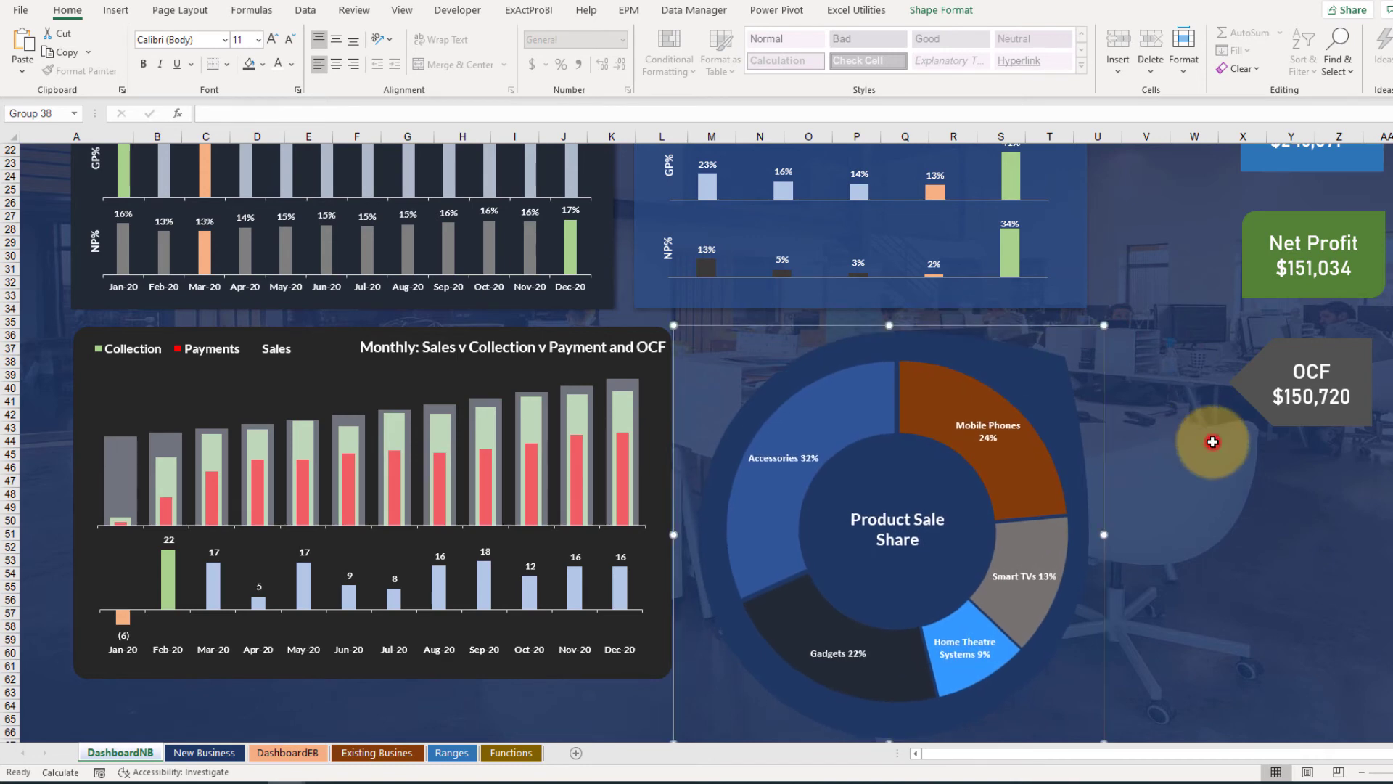
pyautogui.scroll(7, 1172, 457)
# Drag the Product Performance chart to the right, then lift its top edge slightly.
pyautogui.click(1054, 291)
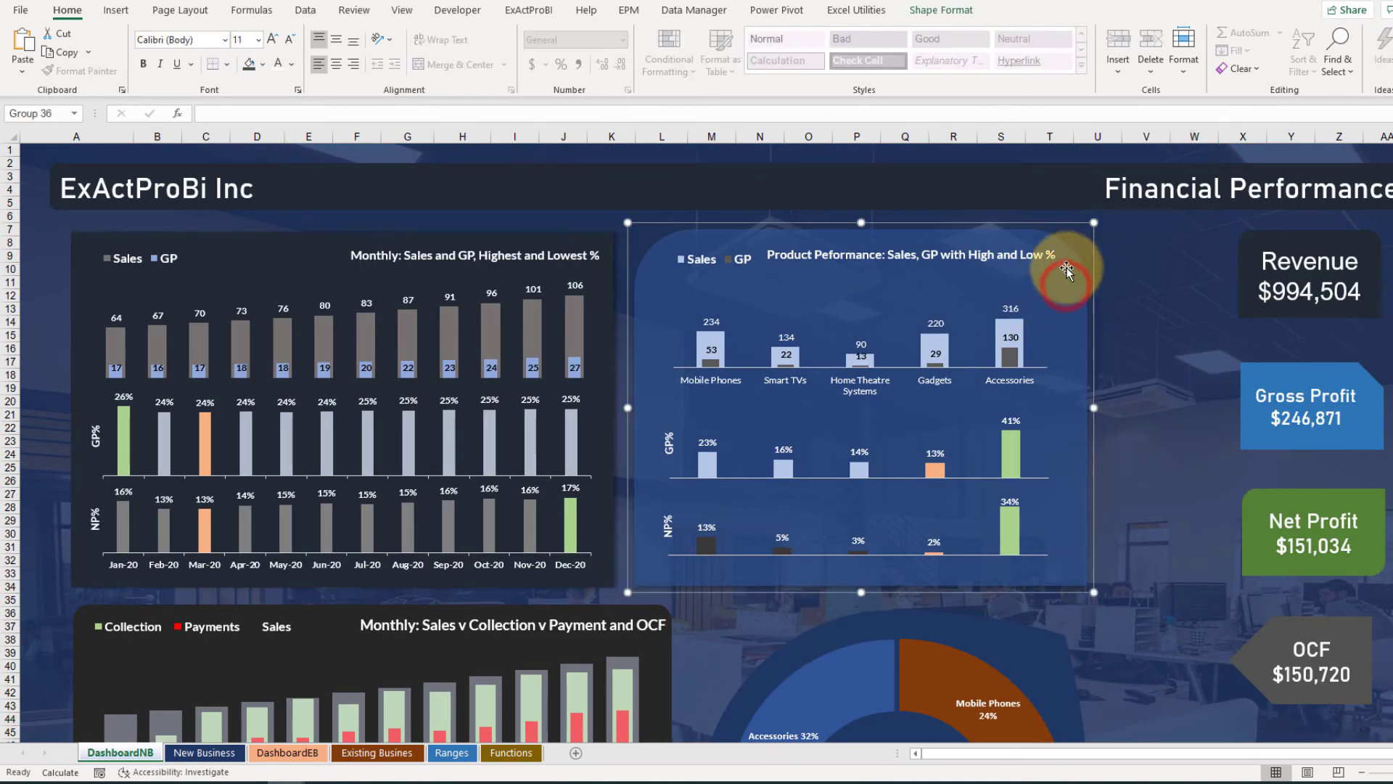
pyautogui.moveTo(1026, 224); pyautogui.dragTo(1148, 228)
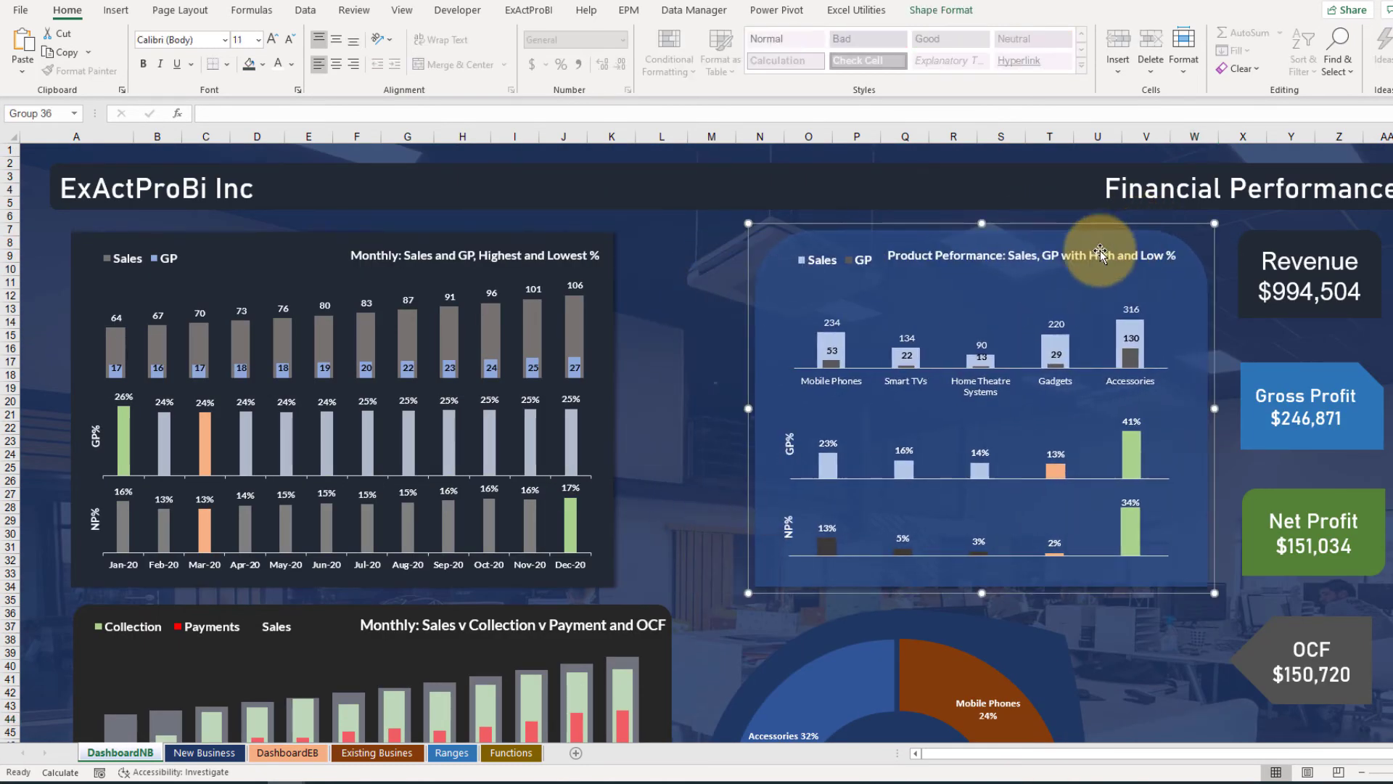
pyautogui.scroll(-5, 689, 327)
pyautogui.scroll(5, 662, 280)
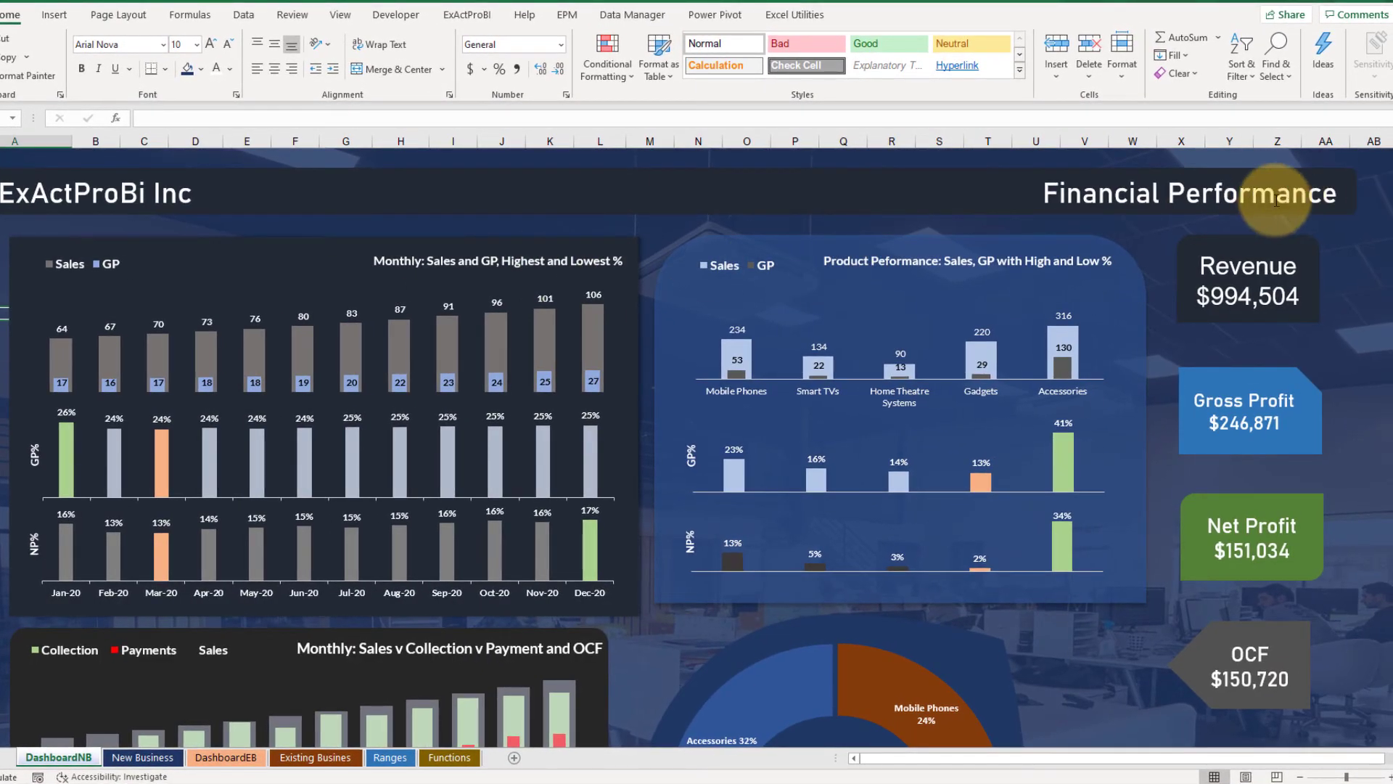
pyautogui.scroll(-4, 1374, 279)
pyautogui.scroll(-8, 1373, 279)
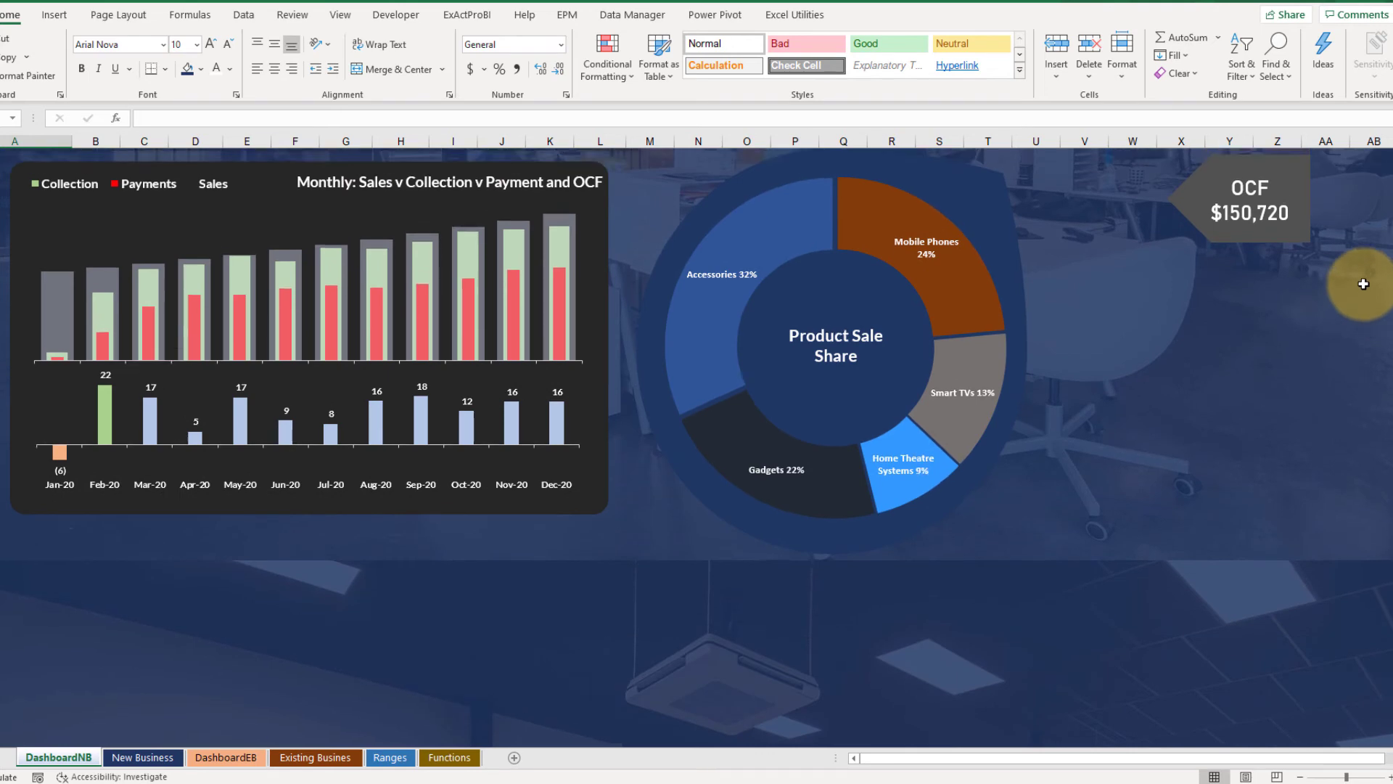
pyautogui.scroll(12, 1355, 276)
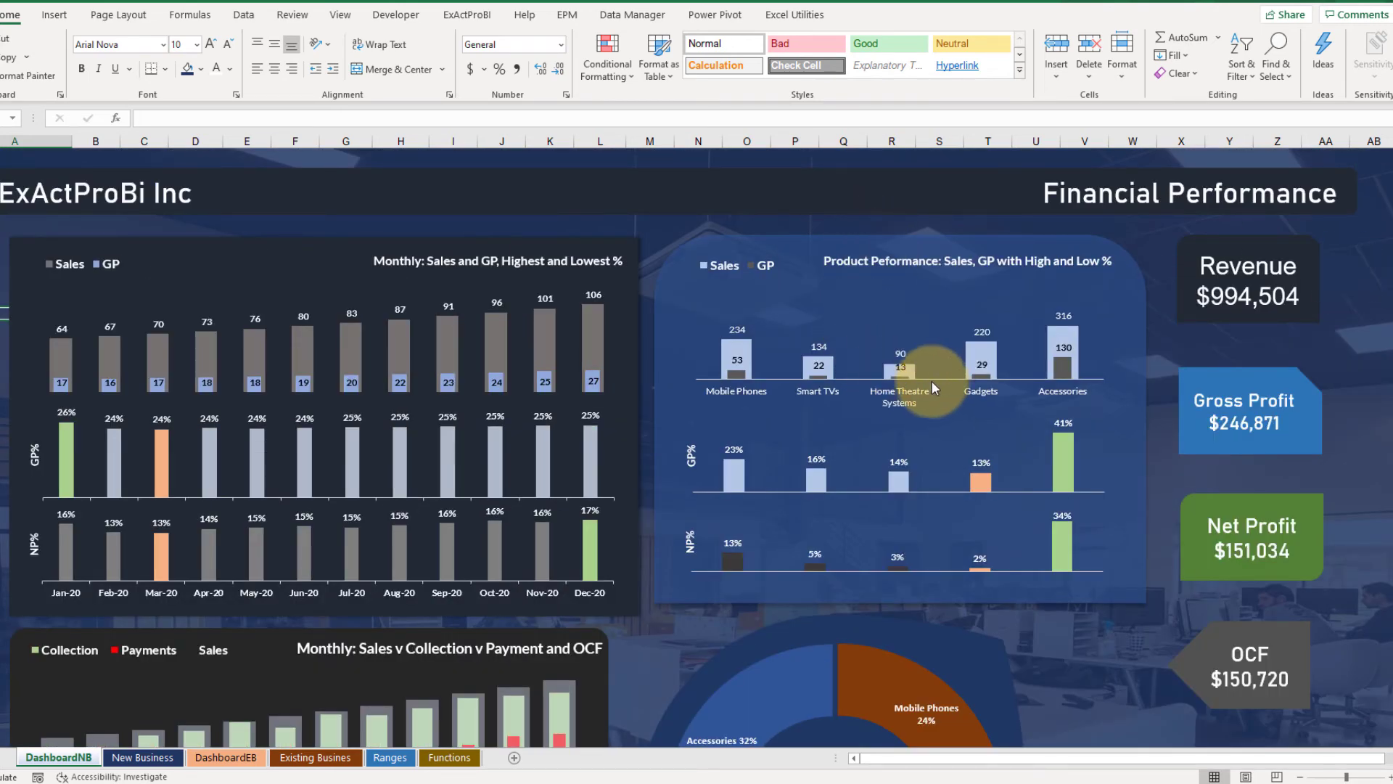
pyautogui.click(887, 311)
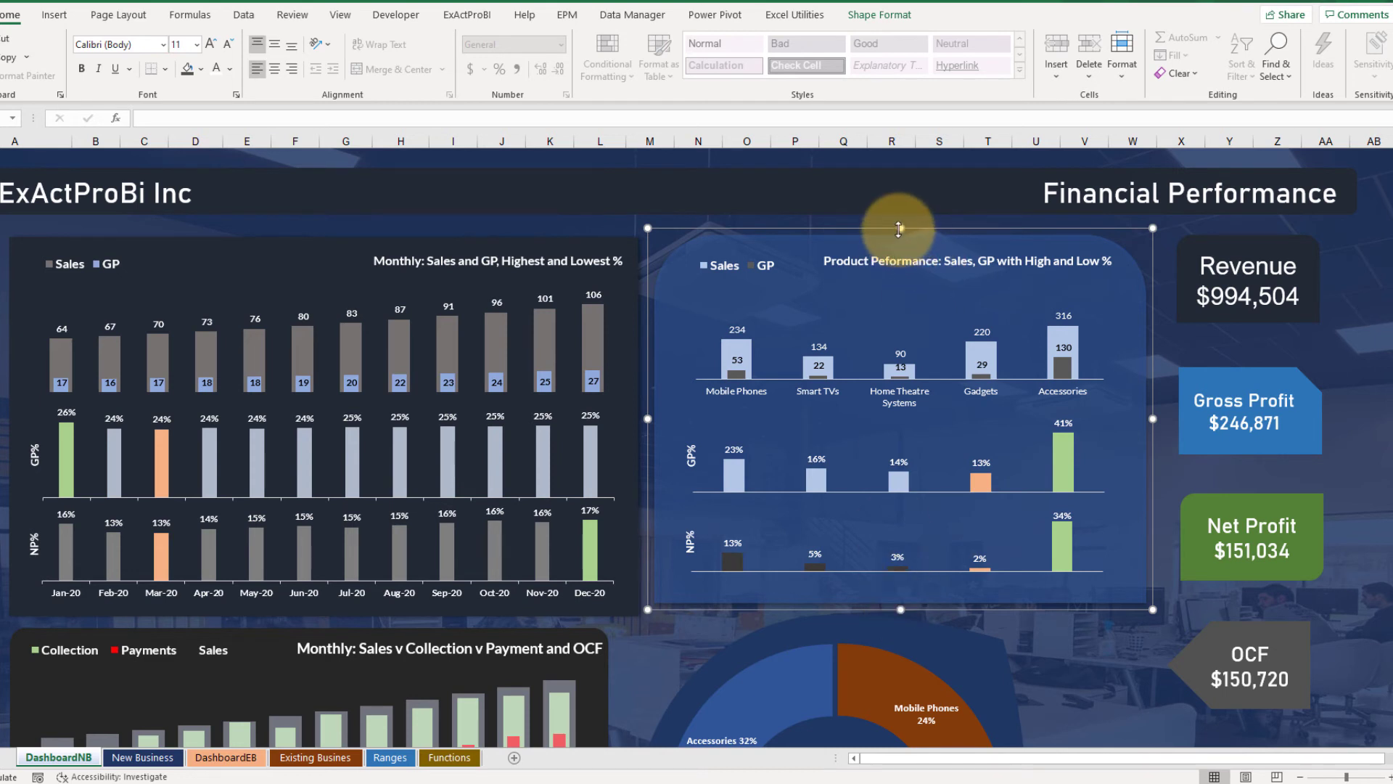
pyautogui.moveTo(898, 229); pyautogui.dragTo(896, 215)
# Enlarge the product sales chart's data labels.
pyautogui.click(904, 363)
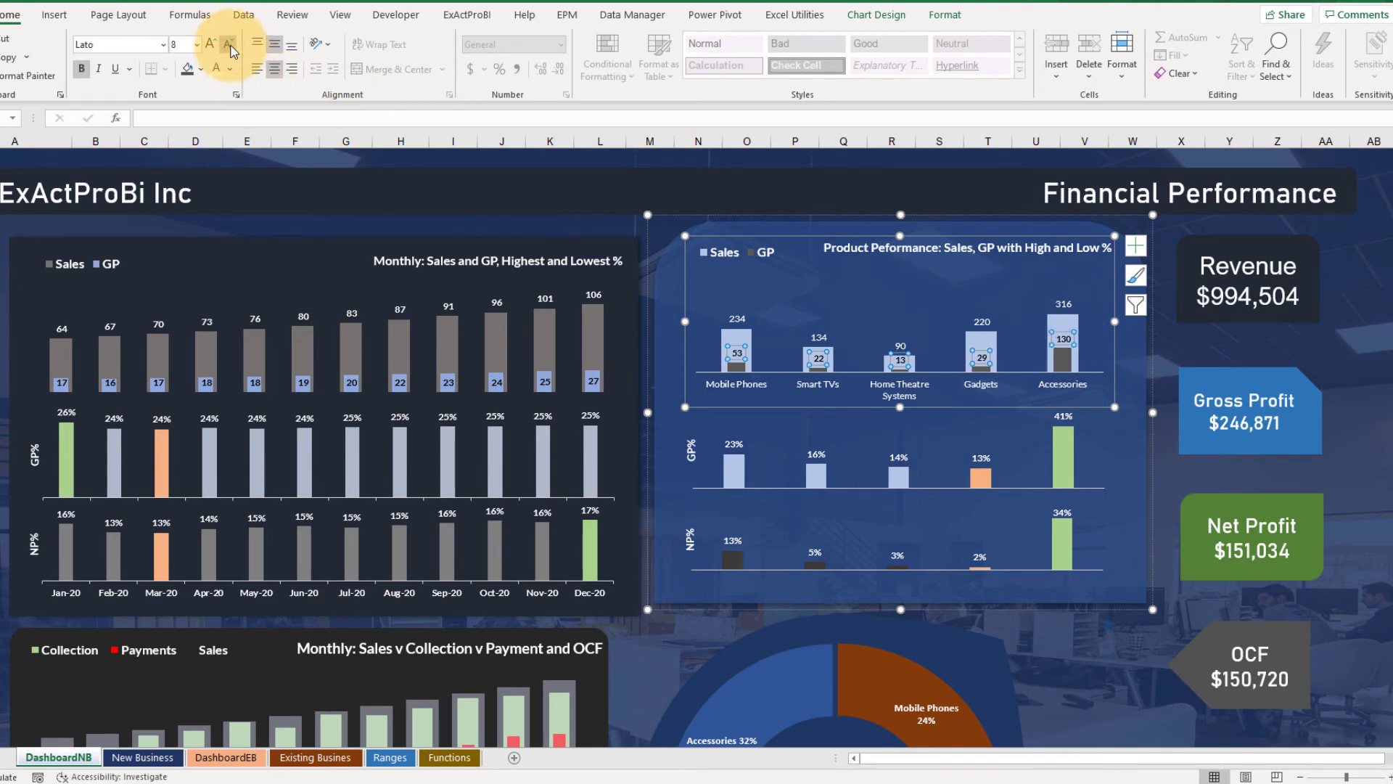
pyautogui.click(865, 424)
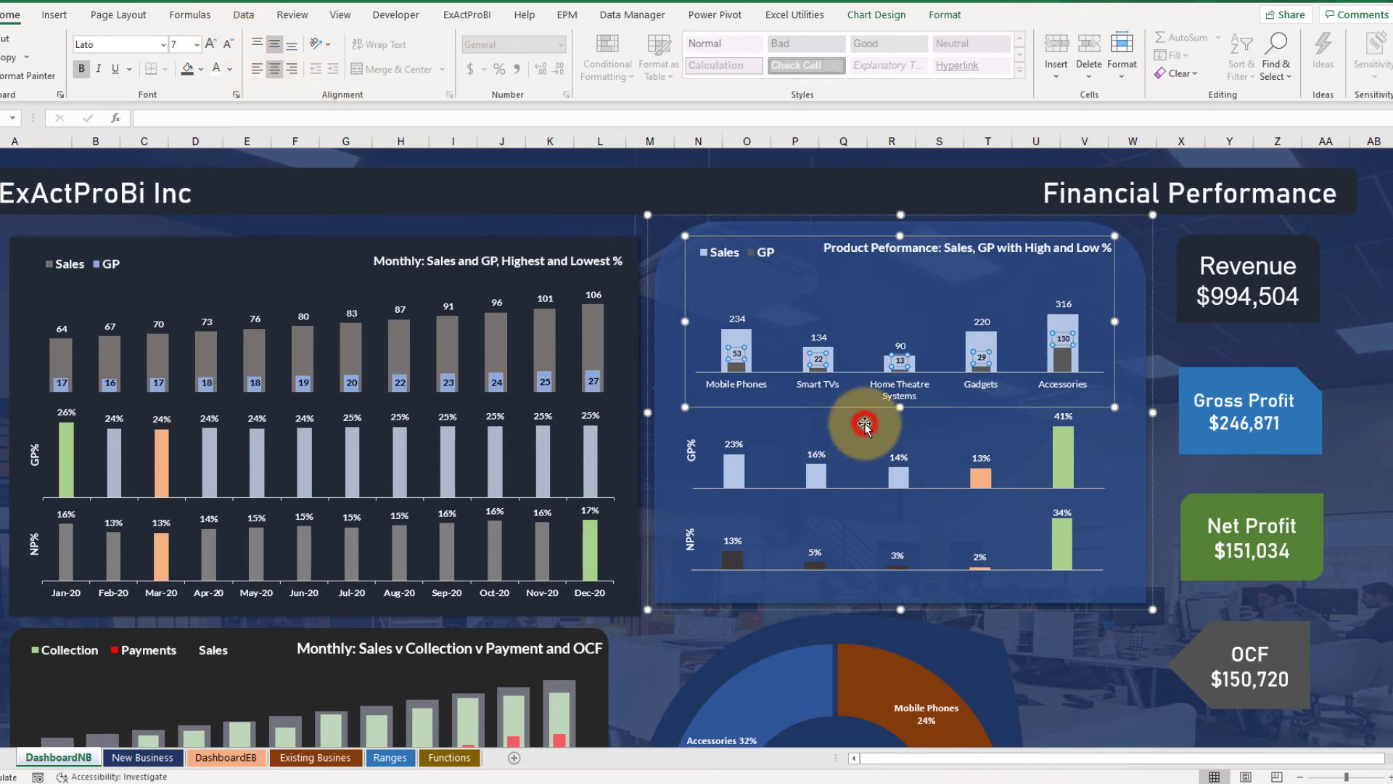
pyautogui.click(908, 291)
# Reduce the category axis label size twice, then bump it up one step.
pyautogui.click(916, 388)
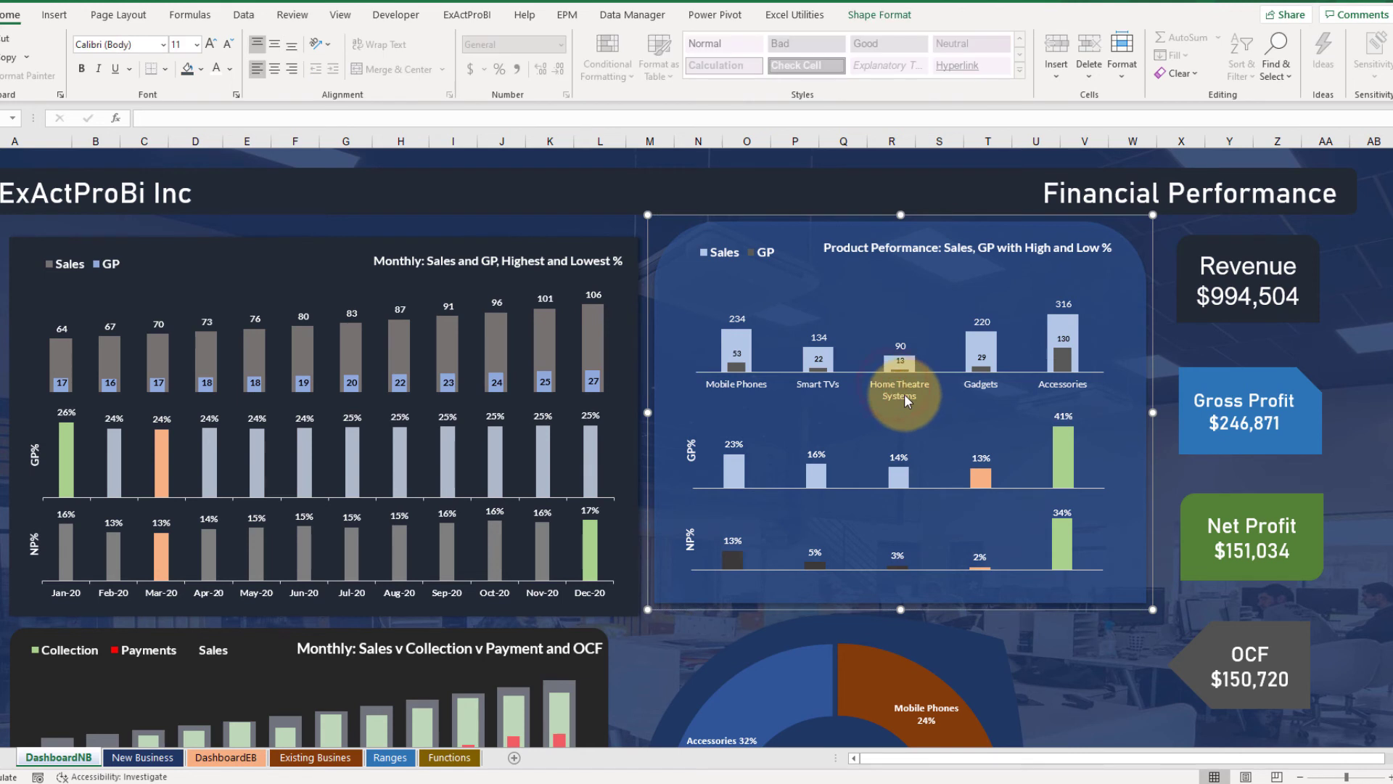
pyautogui.click(228, 45)
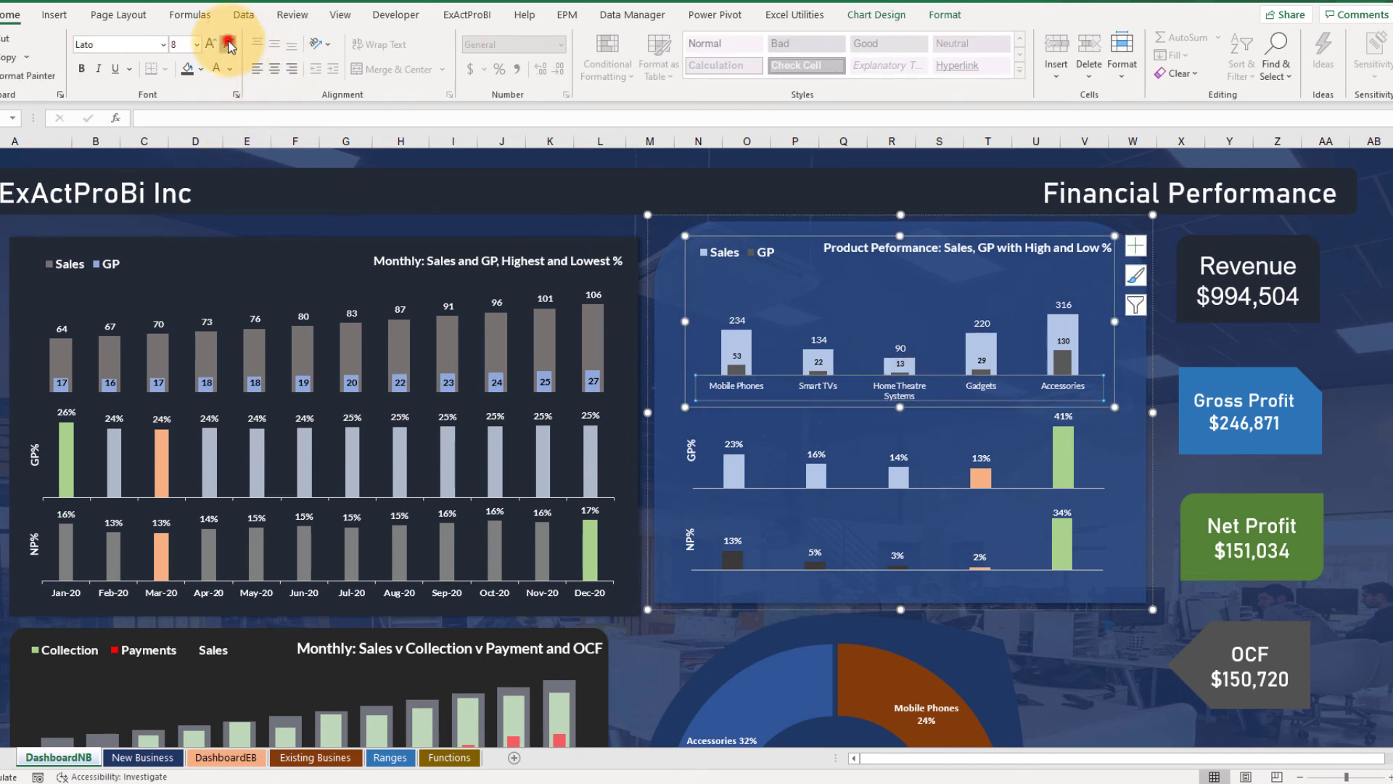
pyautogui.click(230, 46)
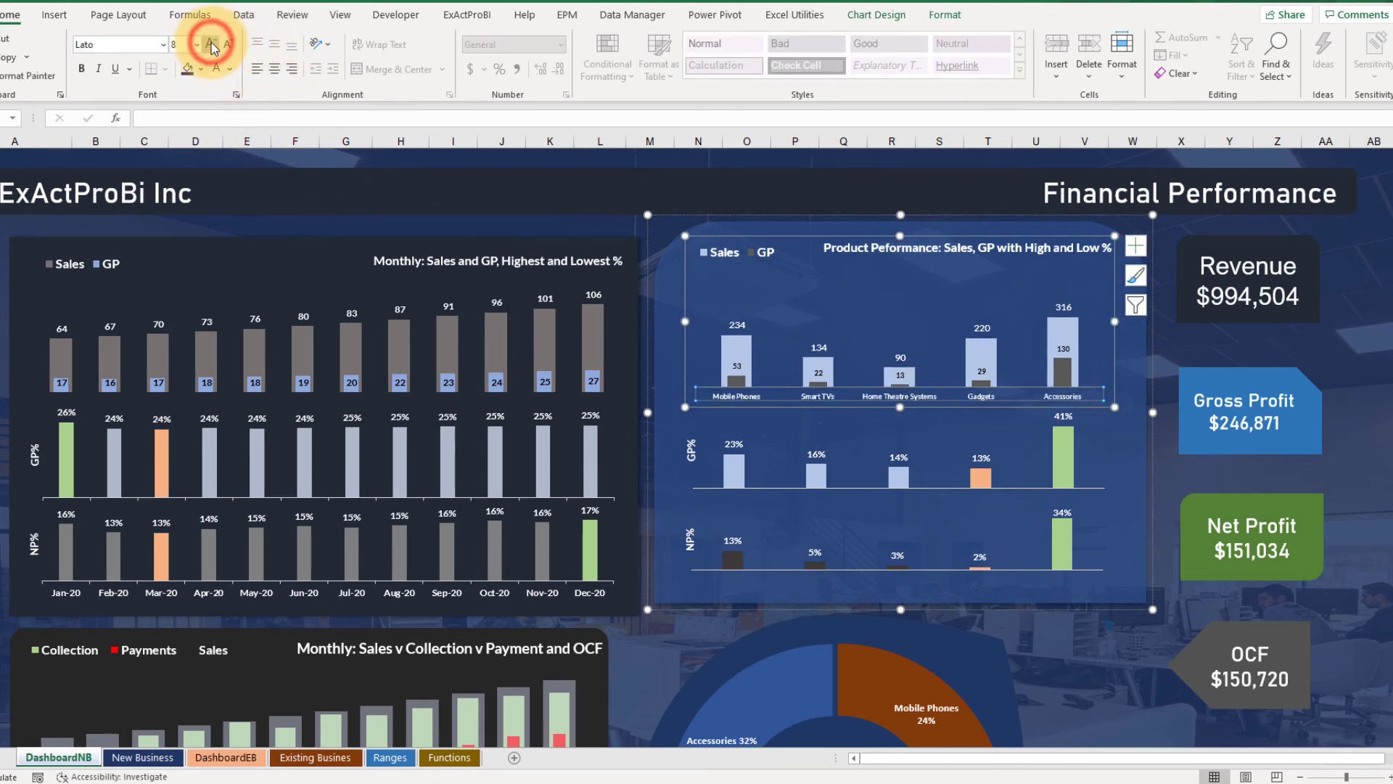
pyautogui.click(211, 45)
pyautogui.click(609, 222)
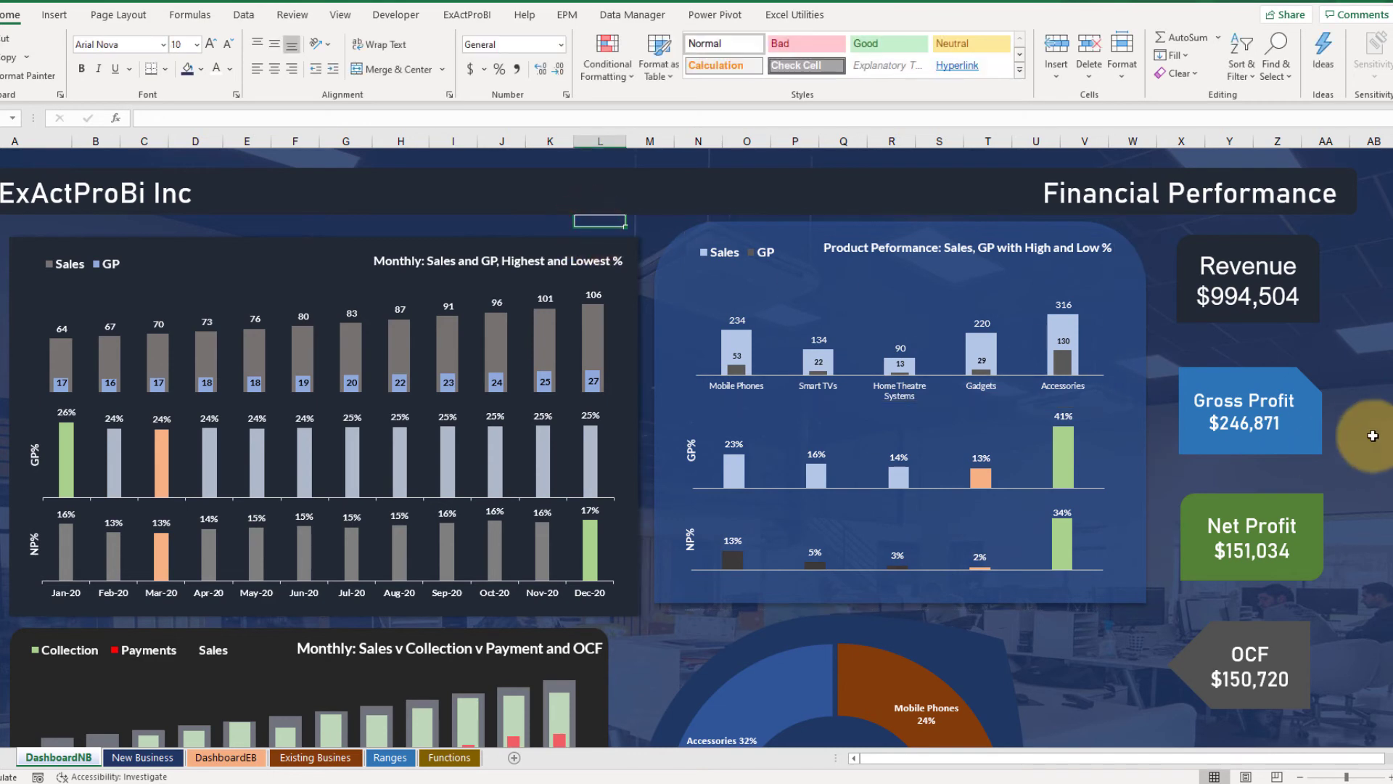
# Stretch the Monthly Sales and GP chart leftward across its dark background panel.
pyautogui.scroll(-10, 1361, 428)
pyautogui.scroll(9, 1361, 428)
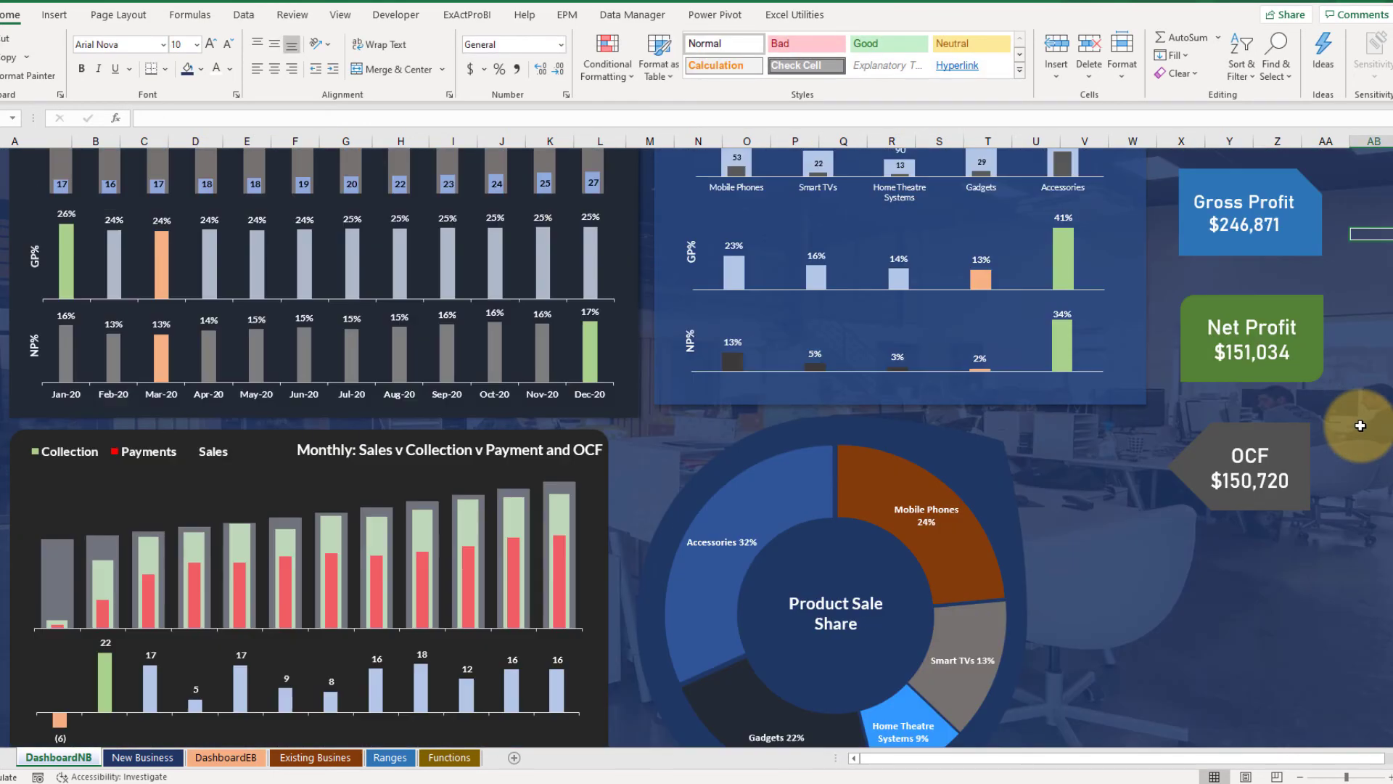
pyautogui.scroll(1, 1360, 427)
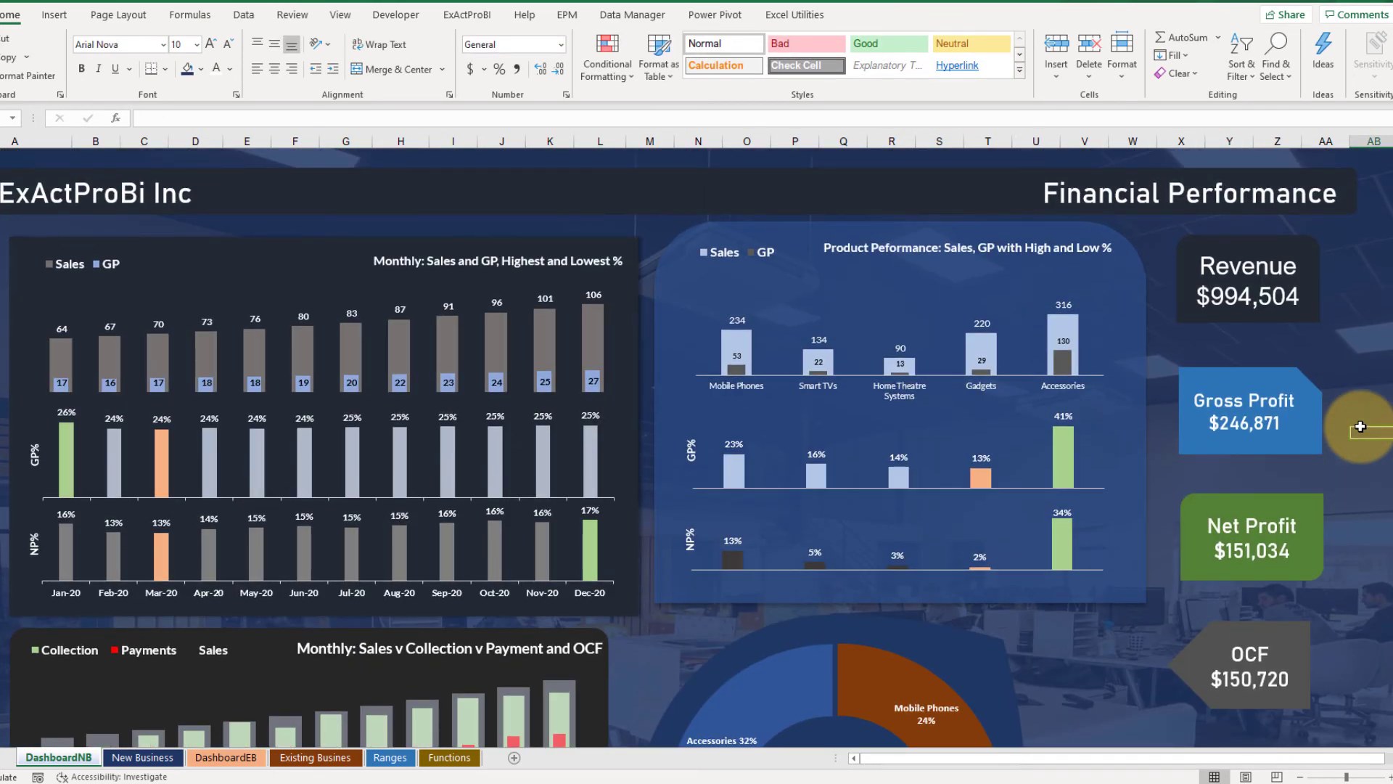
pyautogui.scroll(-6, 1360, 426)
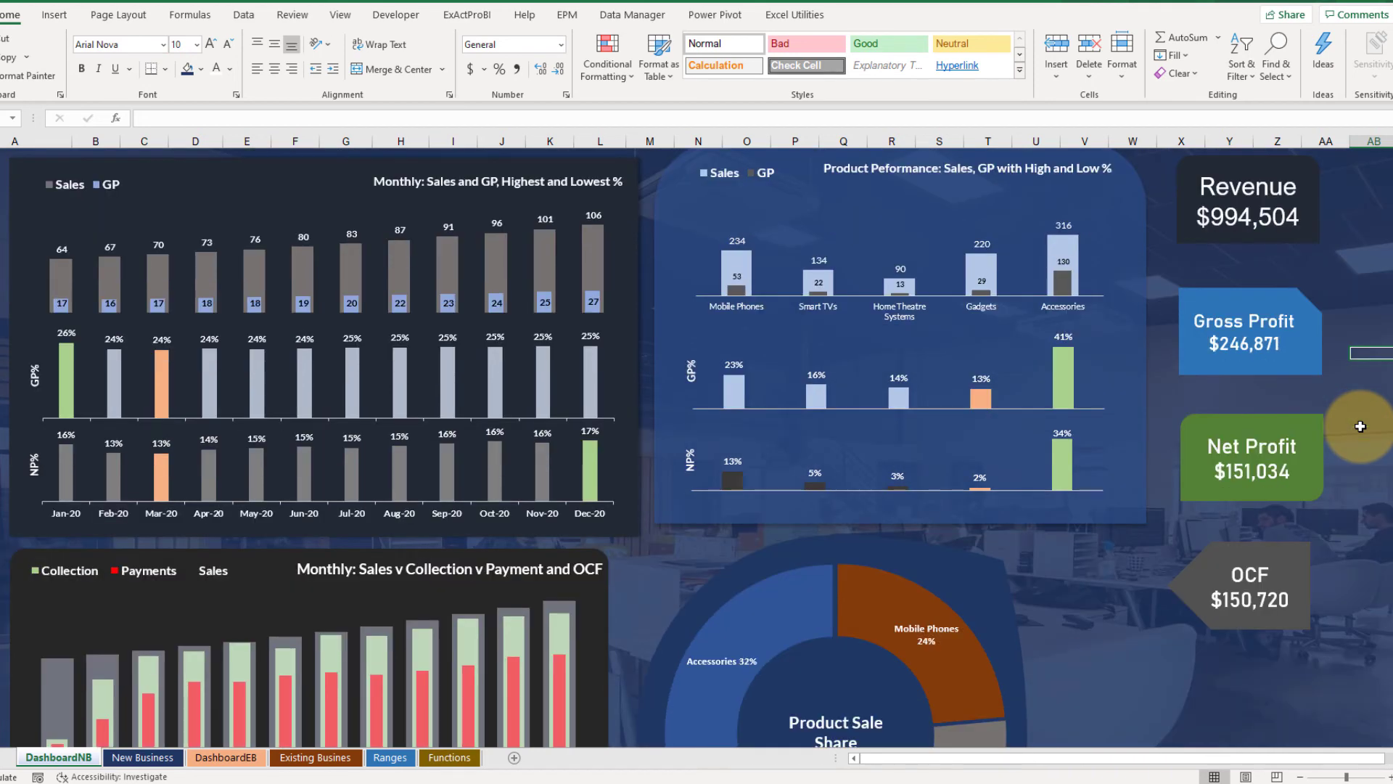
pyautogui.scroll(6, 1361, 427)
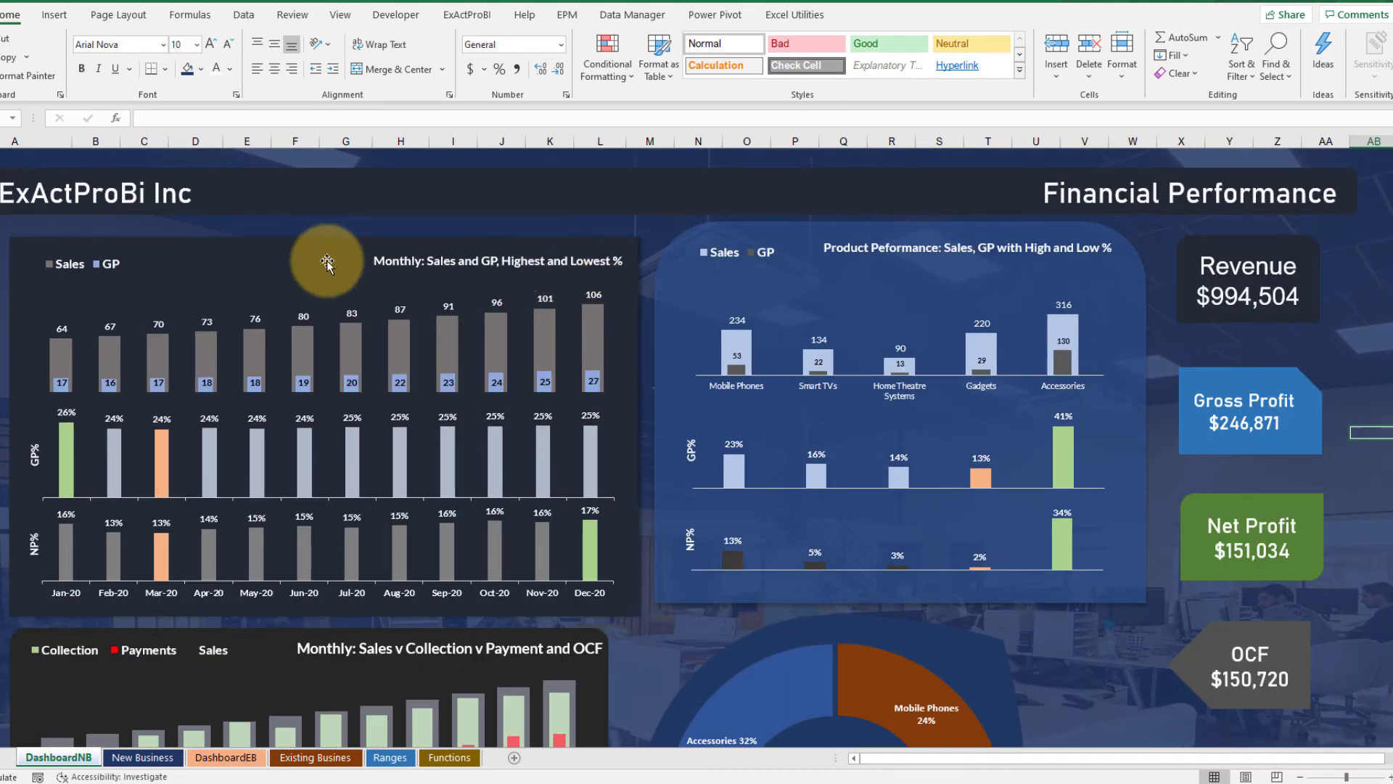
pyautogui.click(192, 263)
pyautogui.click(3, 231)
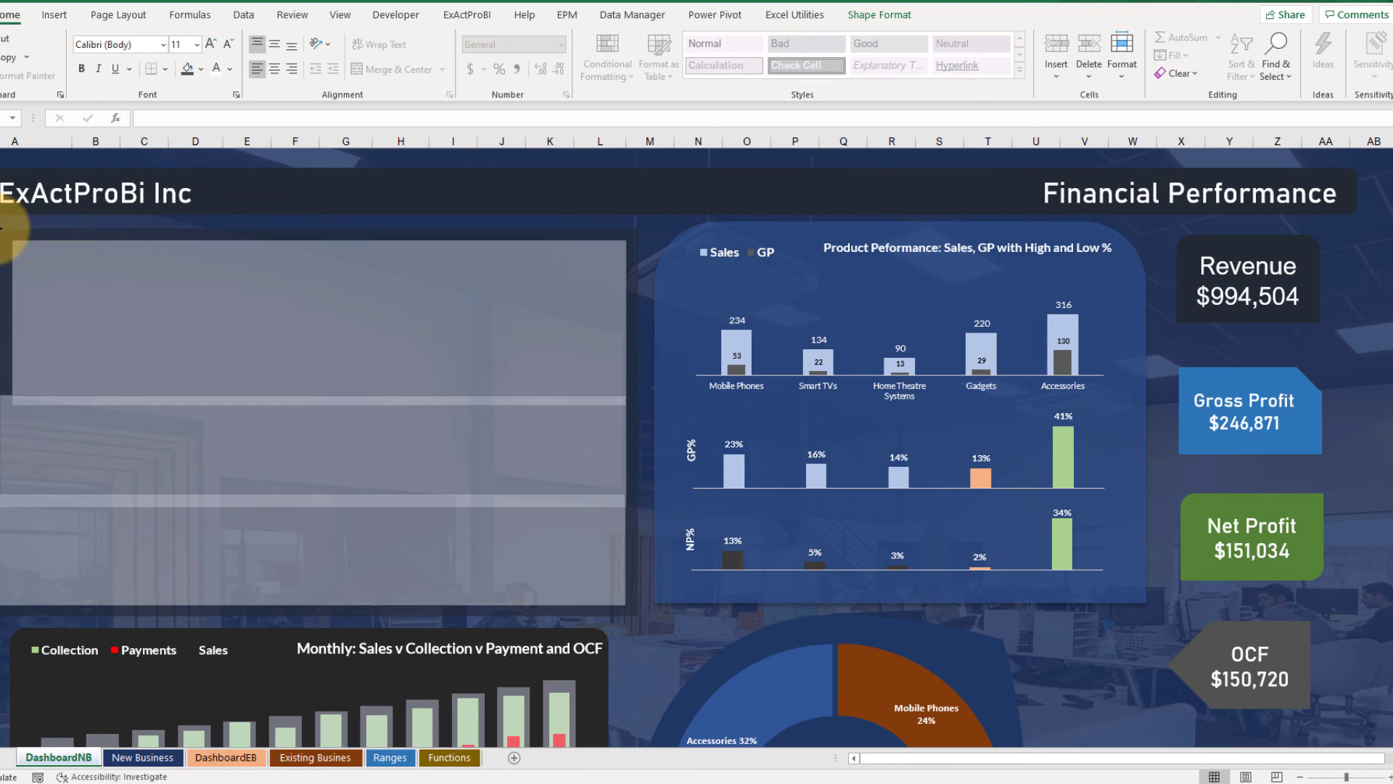
pyautogui.click(558, 251)
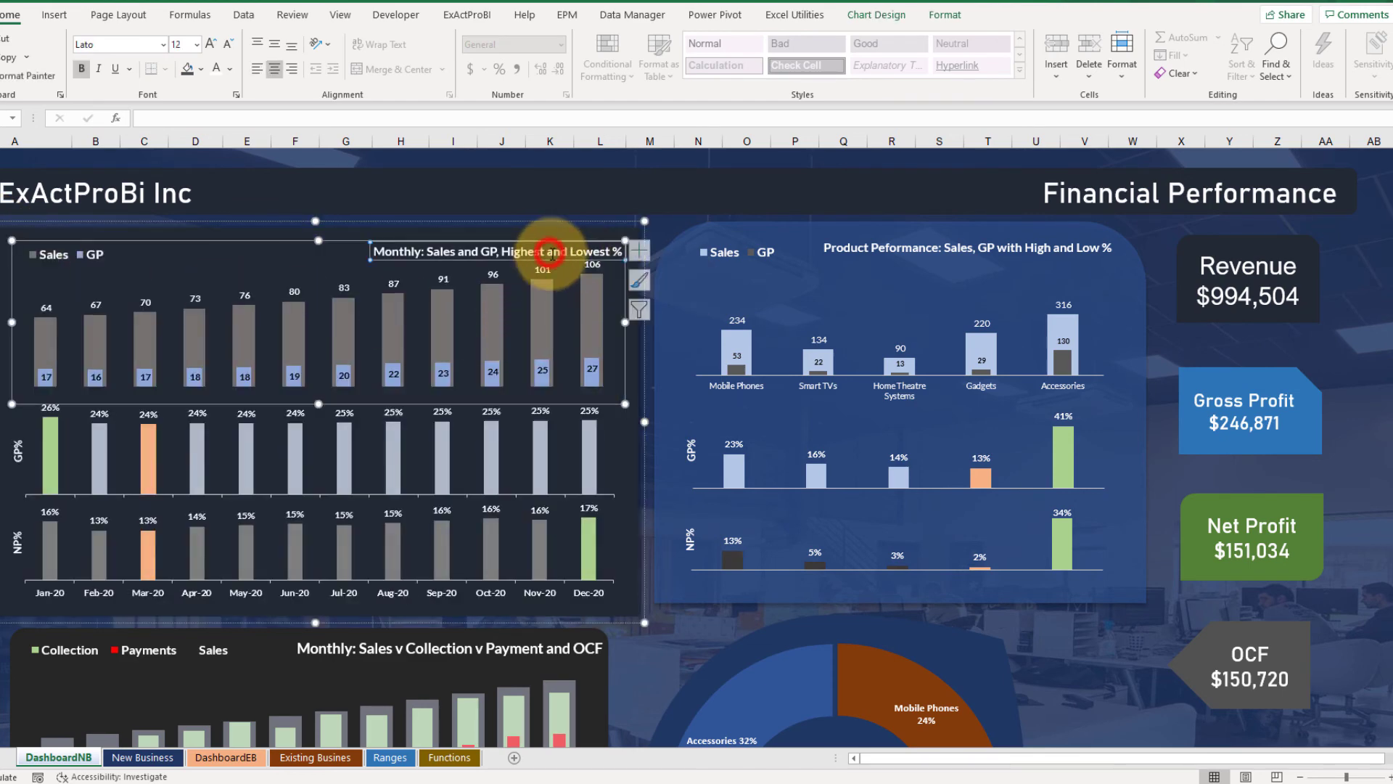
# Check the Product Performance chart's rounded background panel, selecting and deselecting it.
pyautogui.scroll(-2, 1081, 544)
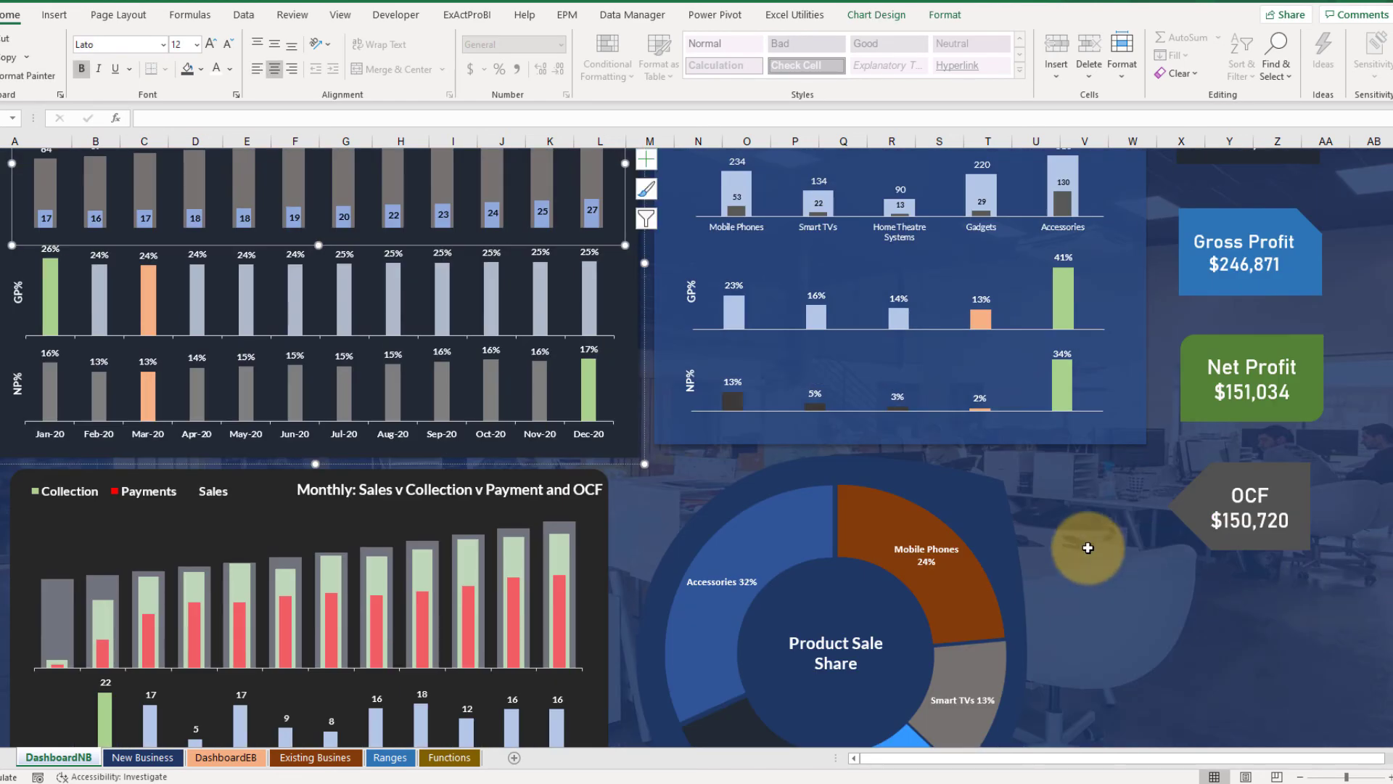
pyautogui.scroll(1, 1132, 538)
pyautogui.scroll(1, 1132, 538)
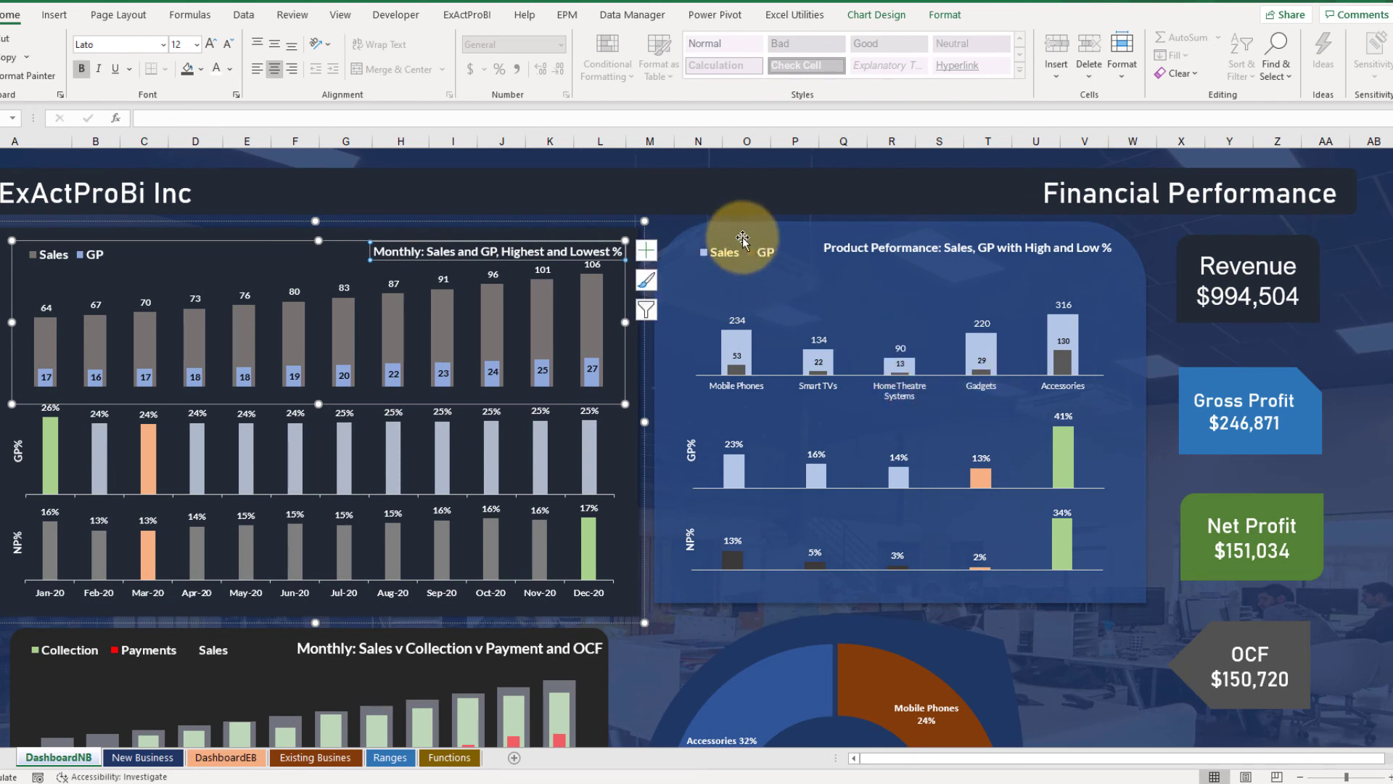
pyautogui.click(1139, 407)
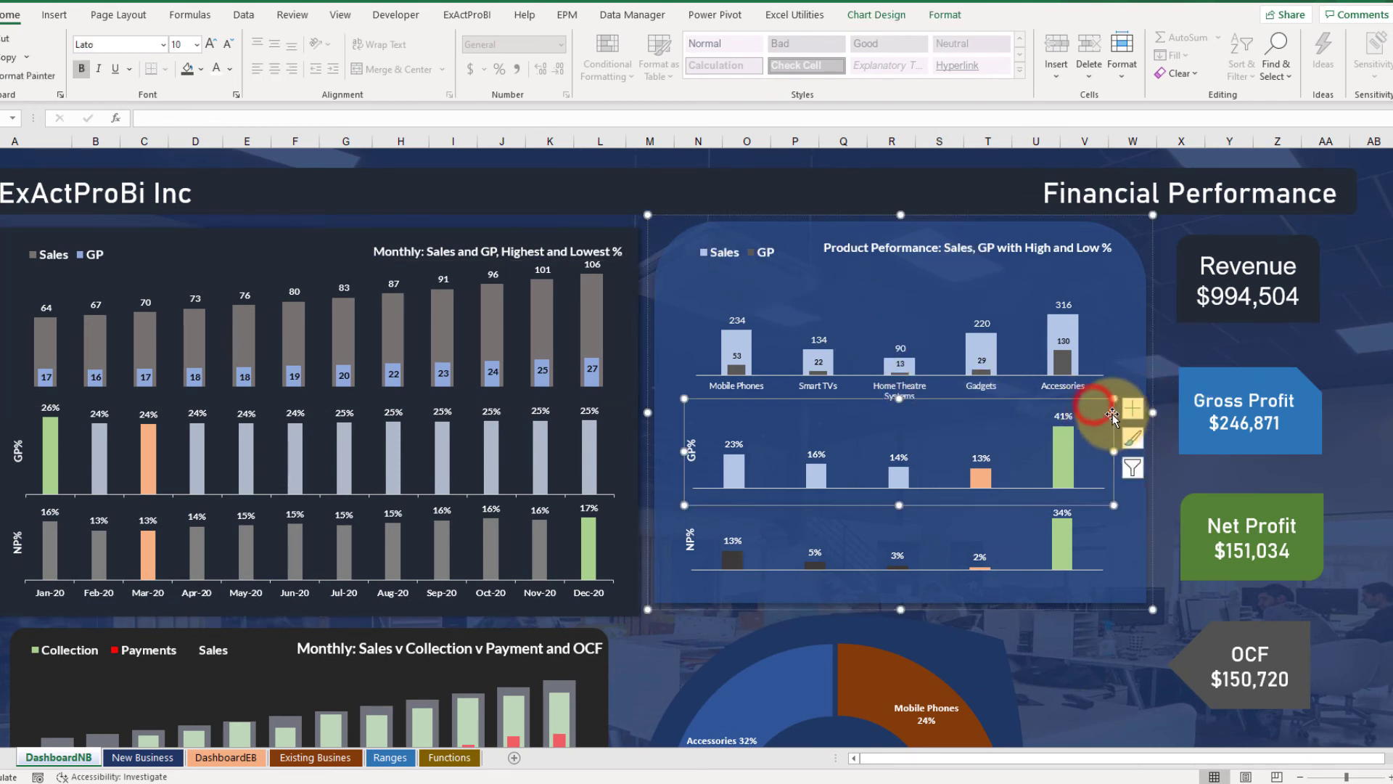
pyautogui.click(1166, 419)
pyautogui.scroll(-8, 1167, 419)
pyautogui.scroll(2, 1167, 420)
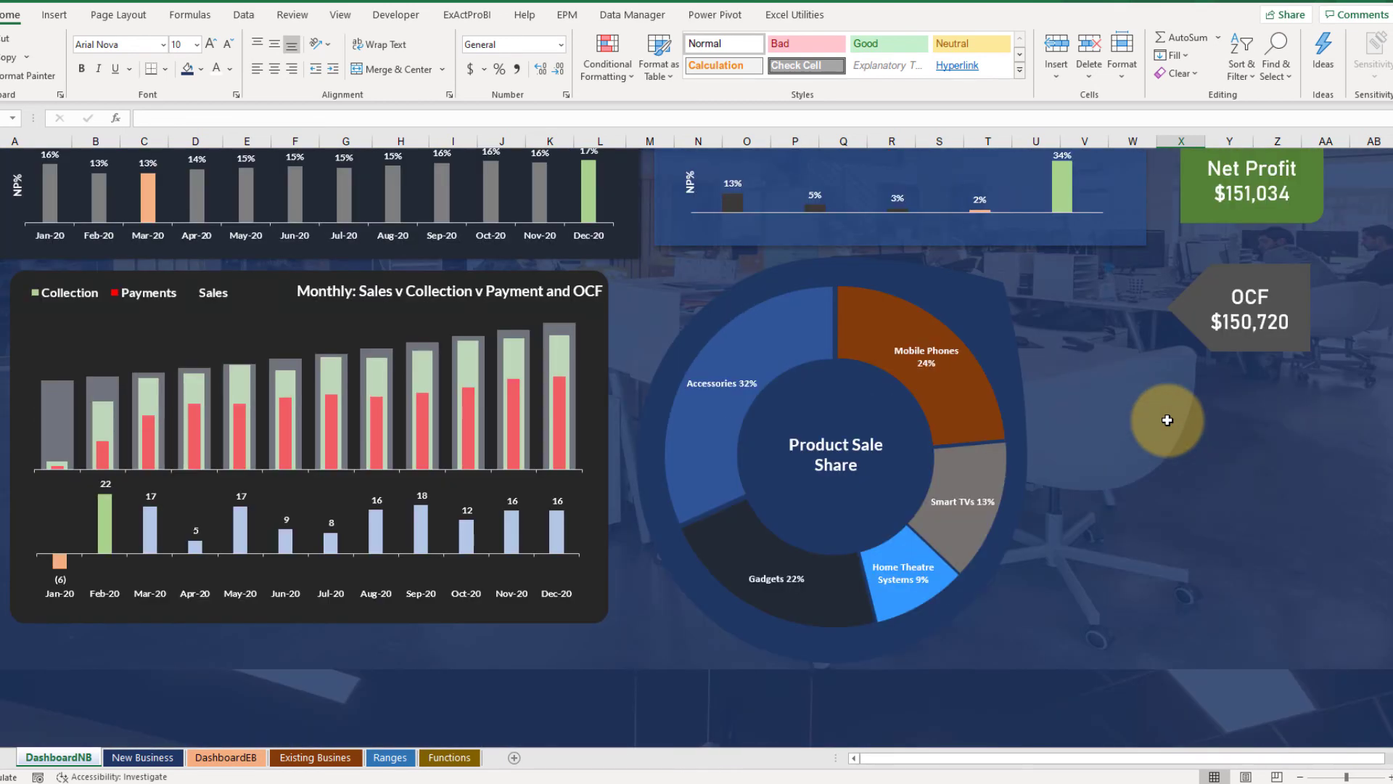
pyautogui.scroll(2, 1166, 419)
pyautogui.click(962, 339)
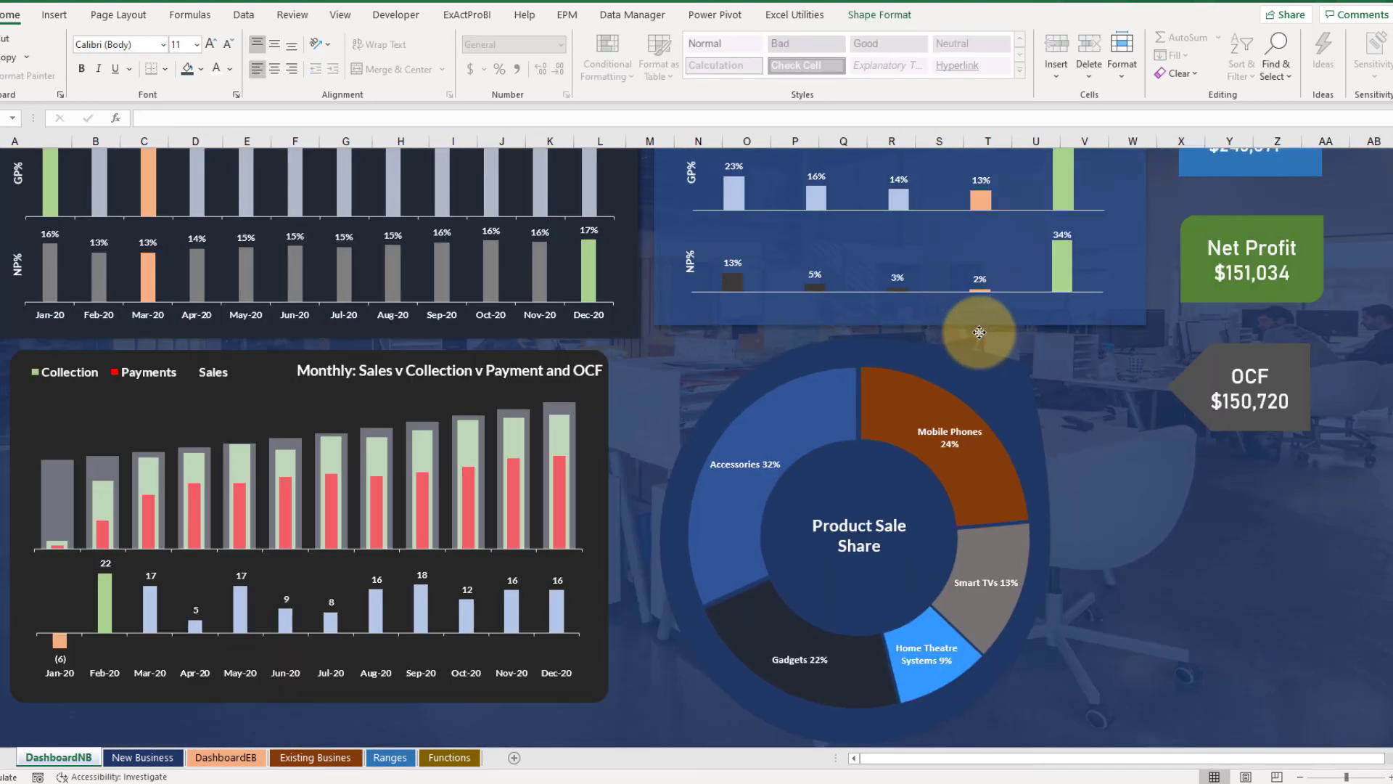
pyautogui.click(1152, 470)
pyautogui.scroll(7, 1152, 471)
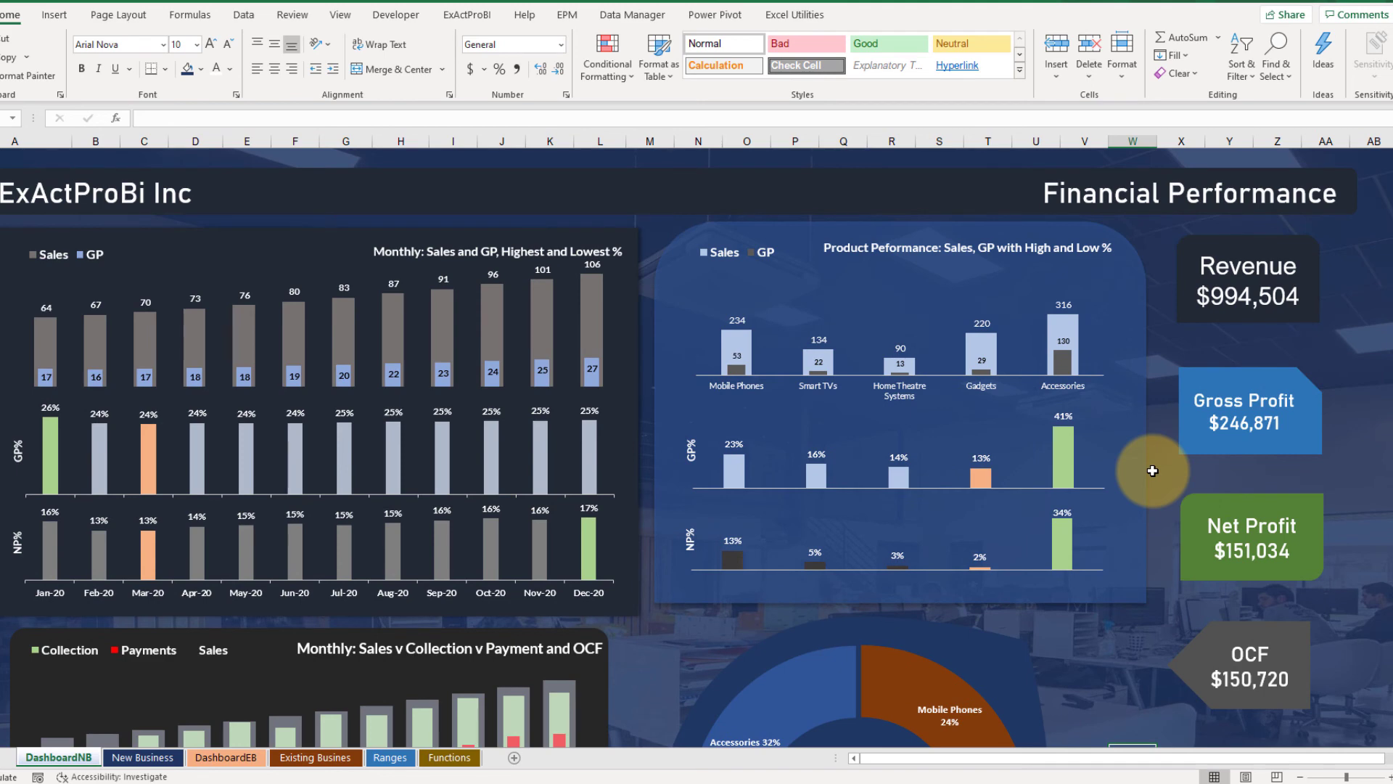
pyautogui.scroll(-10, 632, 351)
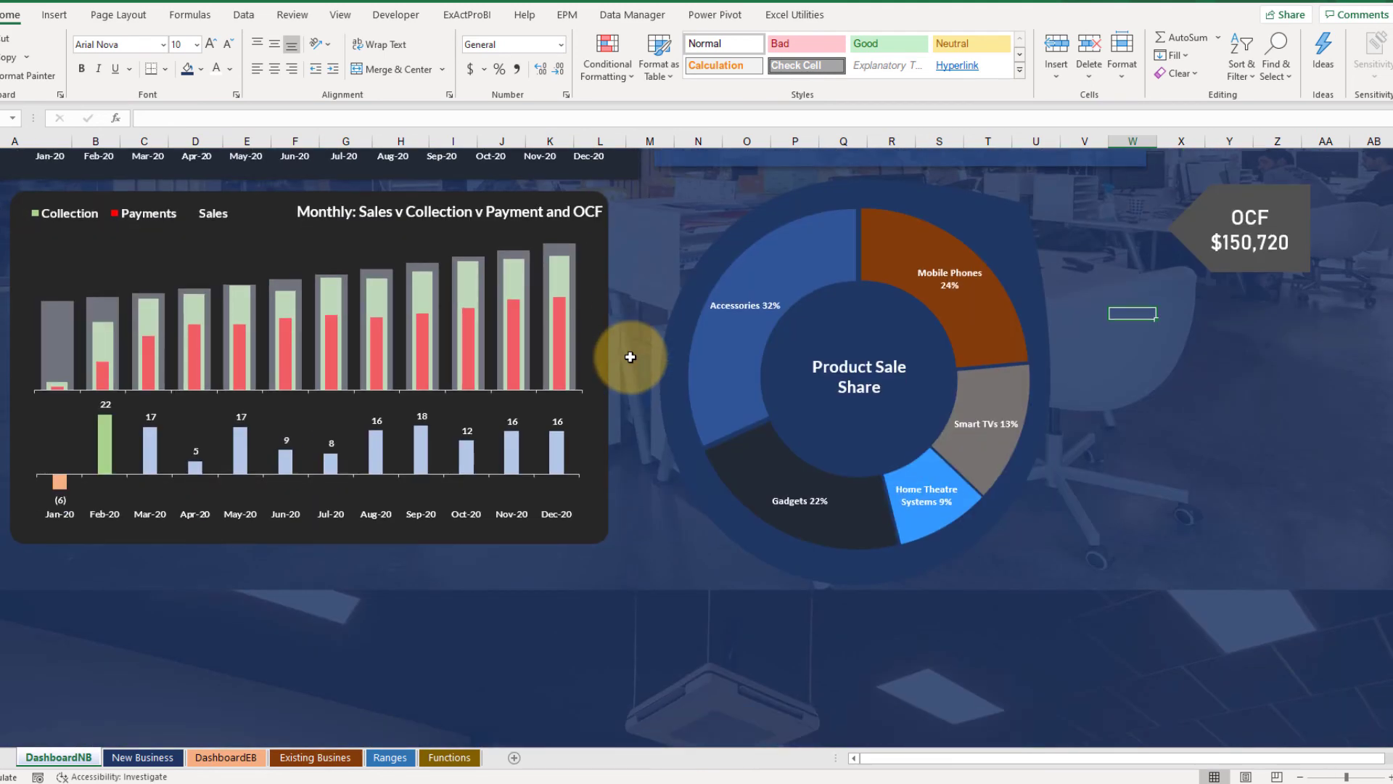
pyautogui.scroll(3, 629, 357)
pyautogui.scroll(4, 629, 357)
pyautogui.scroll(-6, 630, 357)
pyautogui.scroll(5, 630, 359)
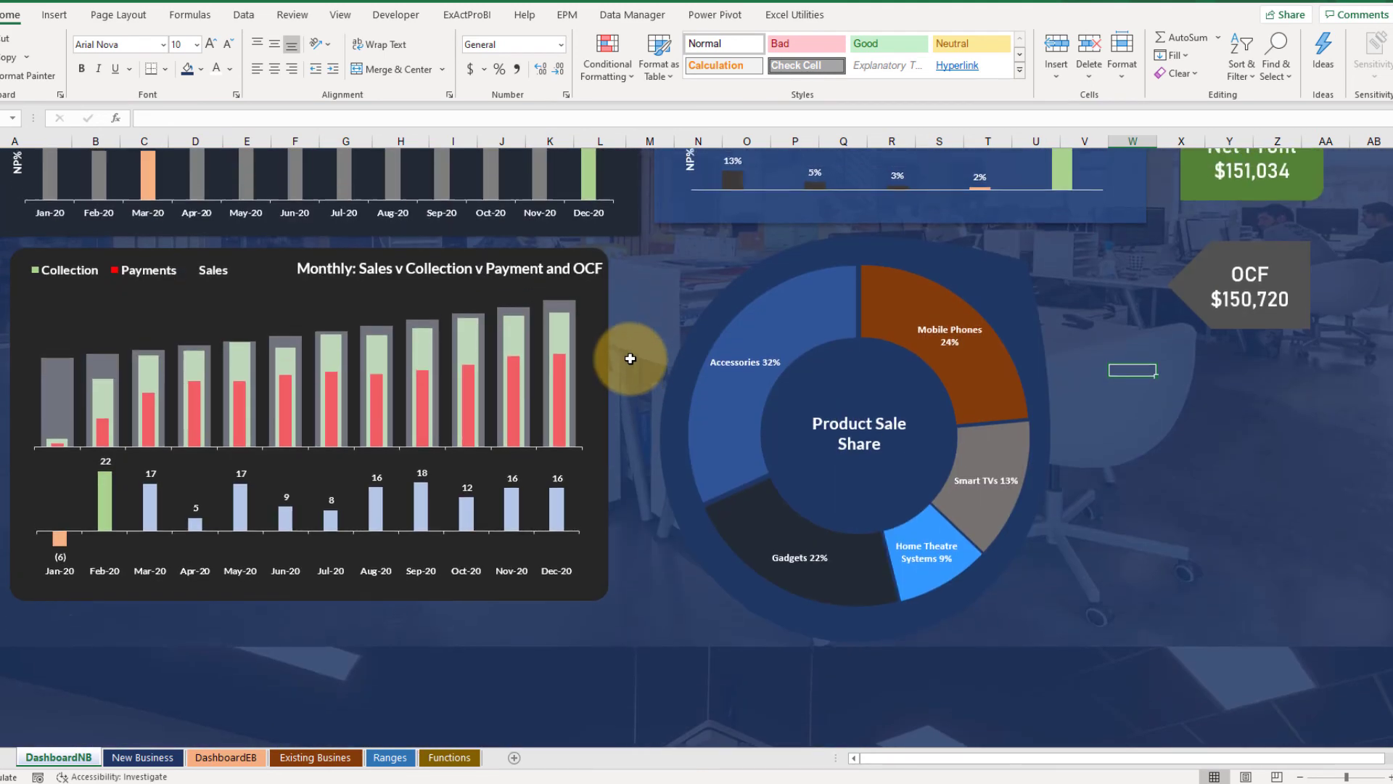
pyautogui.scroll(-3, 630, 358)
pyautogui.scroll(7, 630, 359)
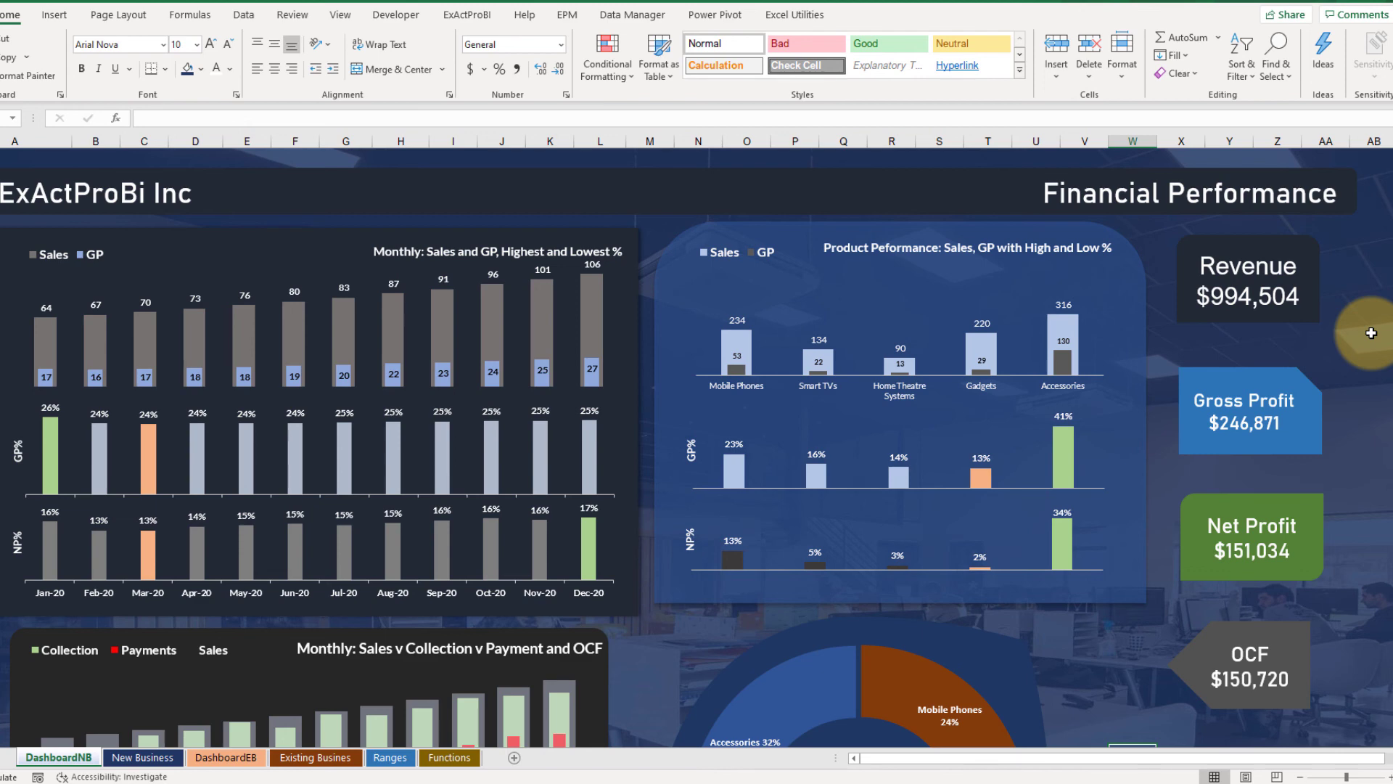
pyautogui.scroll(-10, 1370, 333)
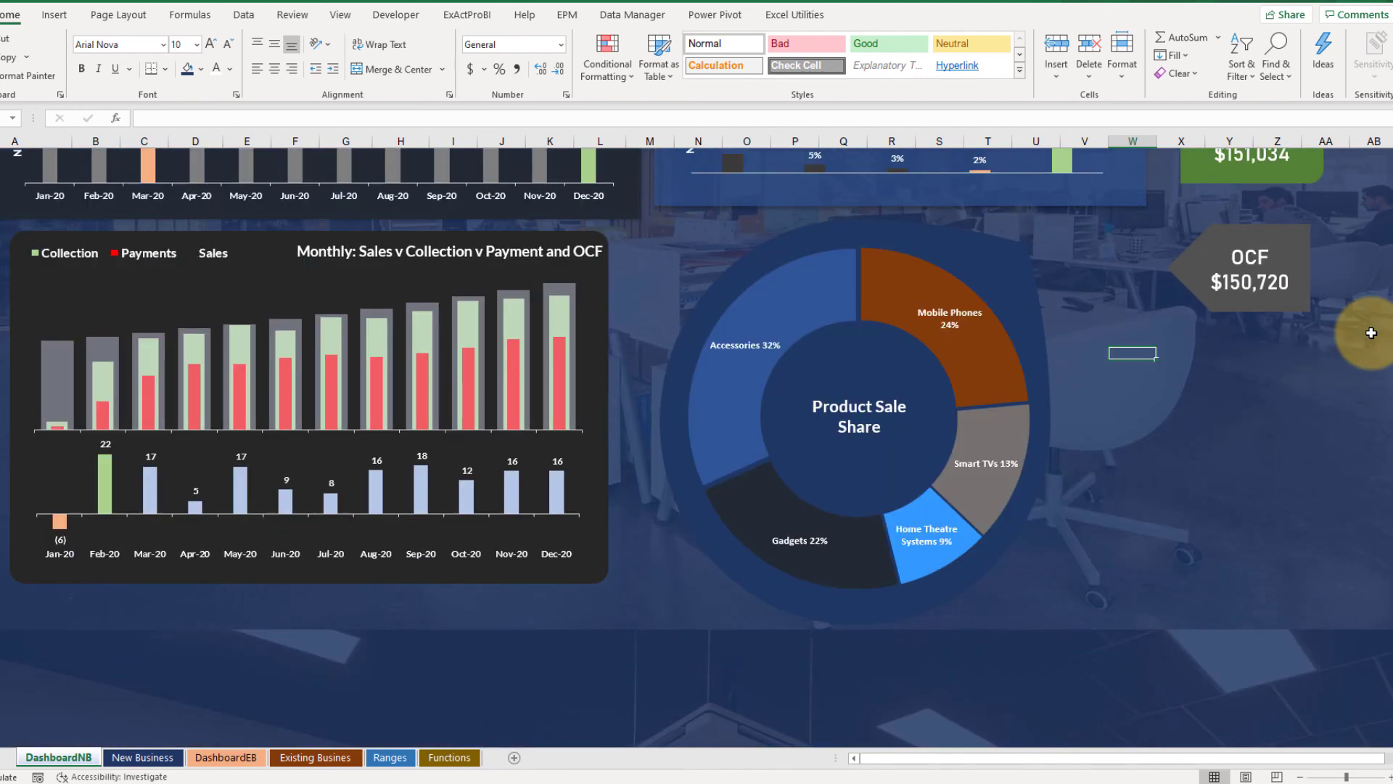
pyautogui.scroll(10, 1370, 333)
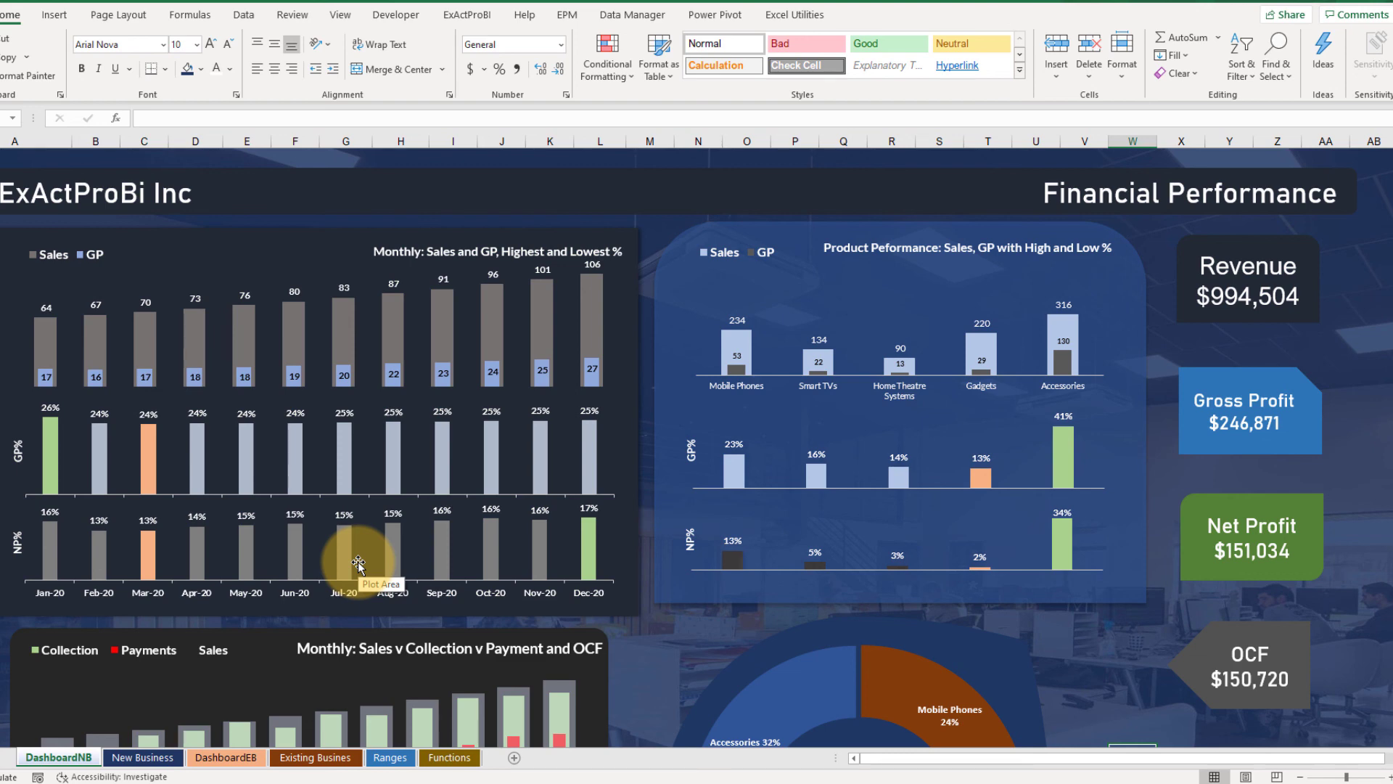
pyautogui.scroll(-8, 358, 562)
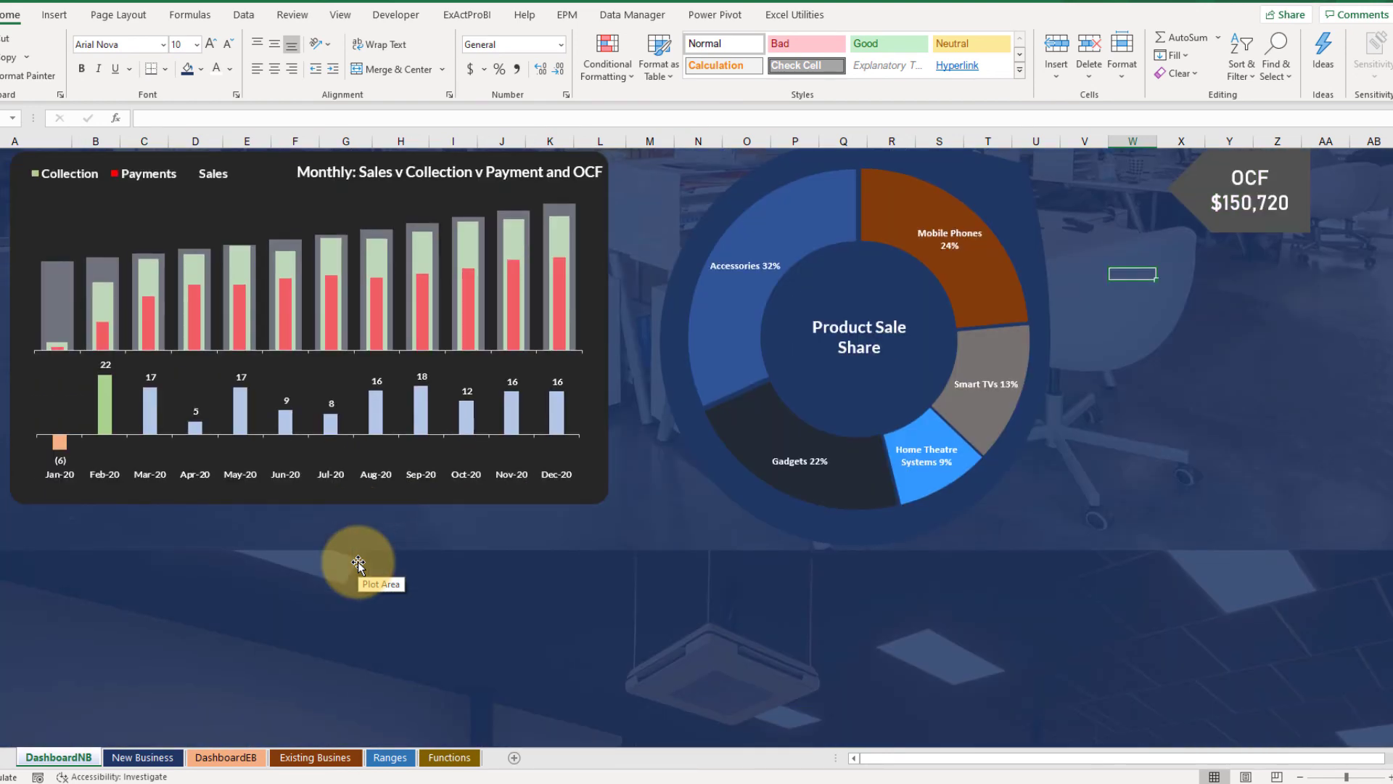
pyautogui.scroll(6, 359, 561)
pyautogui.scroll(3, 359, 562)
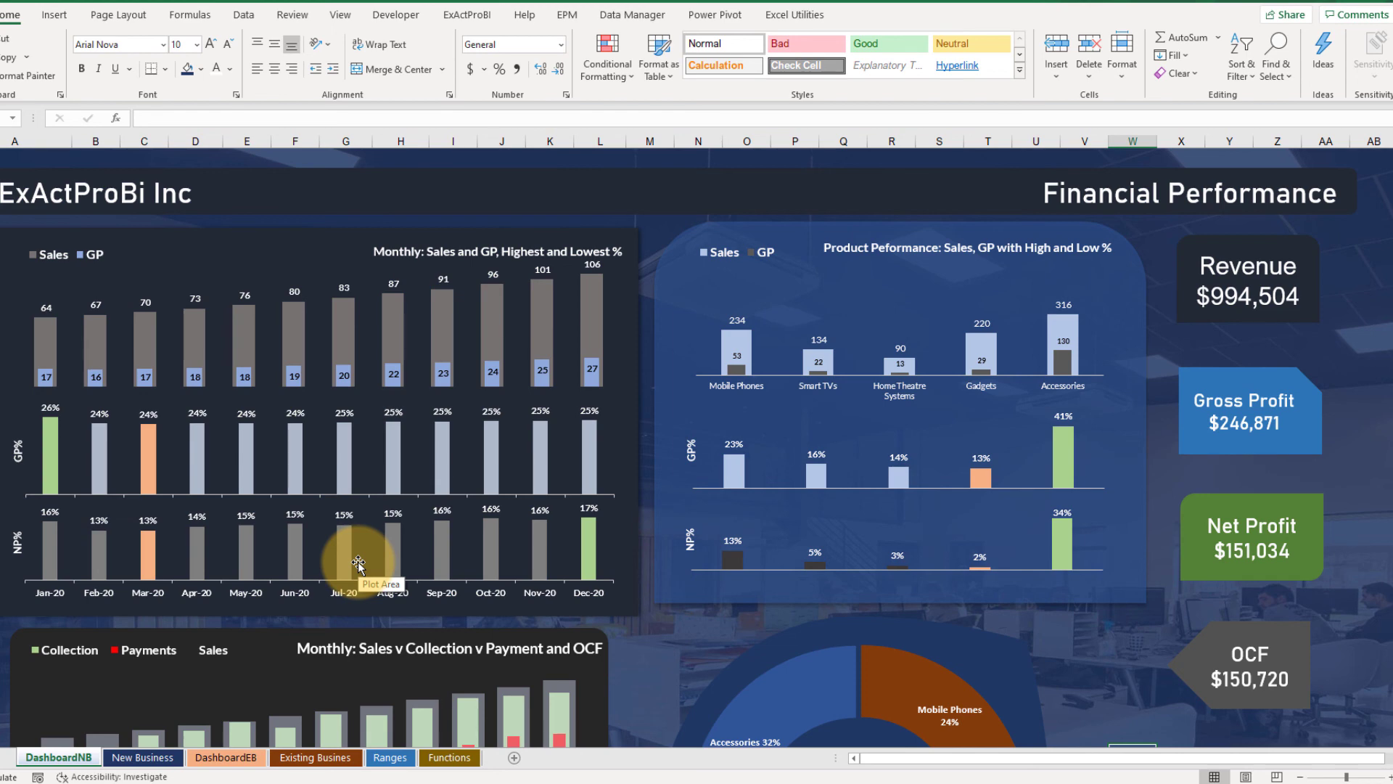
pyautogui.scroll(-9, 358, 563)
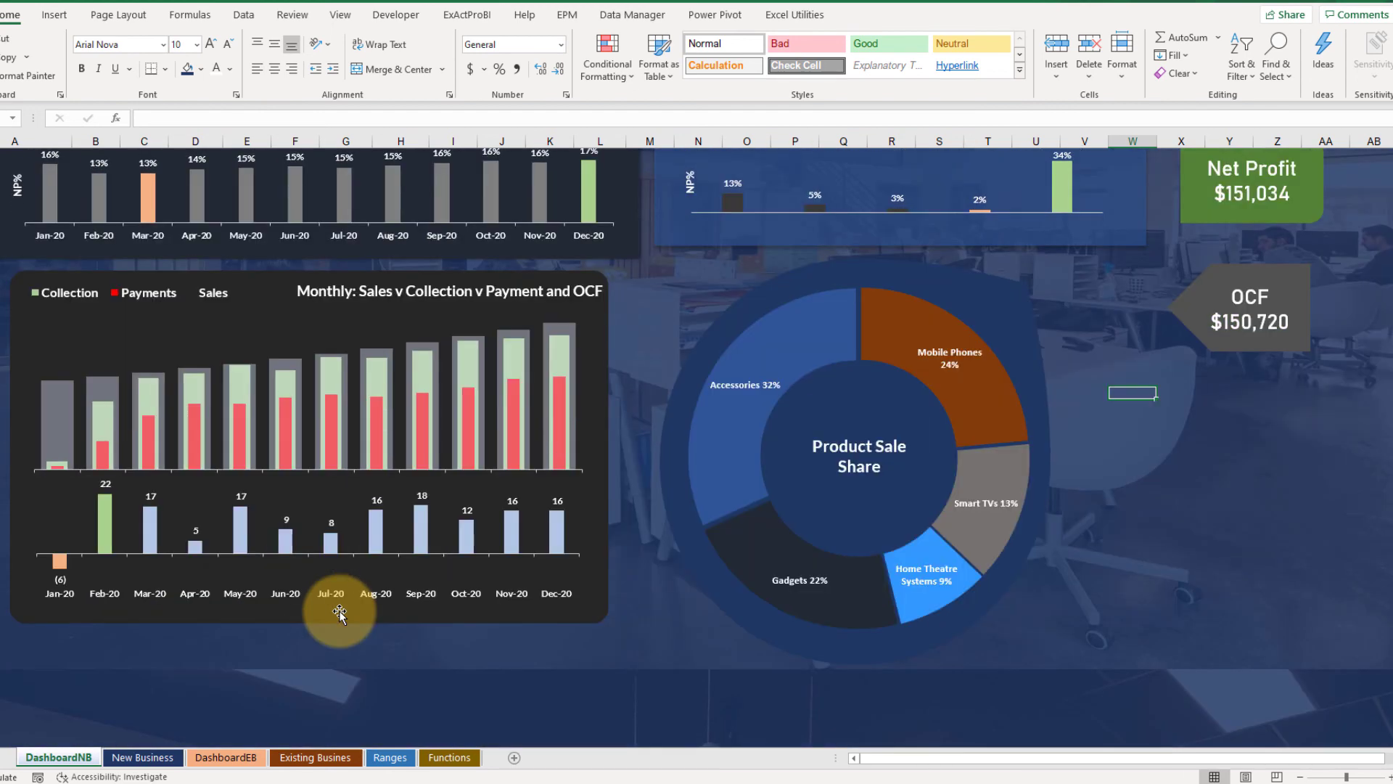
pyautogui.scroll(4, 337, 608)
pyautogui.scroll(5, 339, 610)
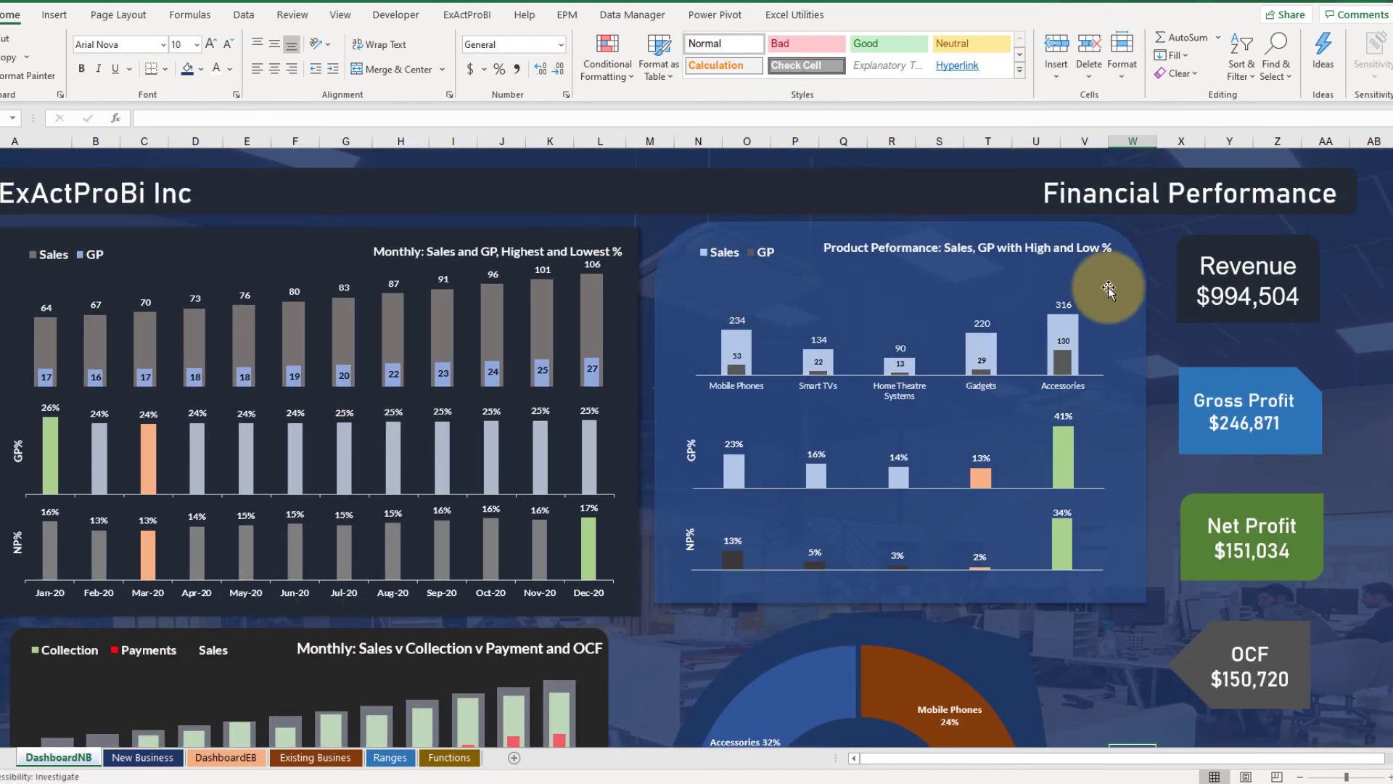
pyautogui.scroll(-10, 398, 333)
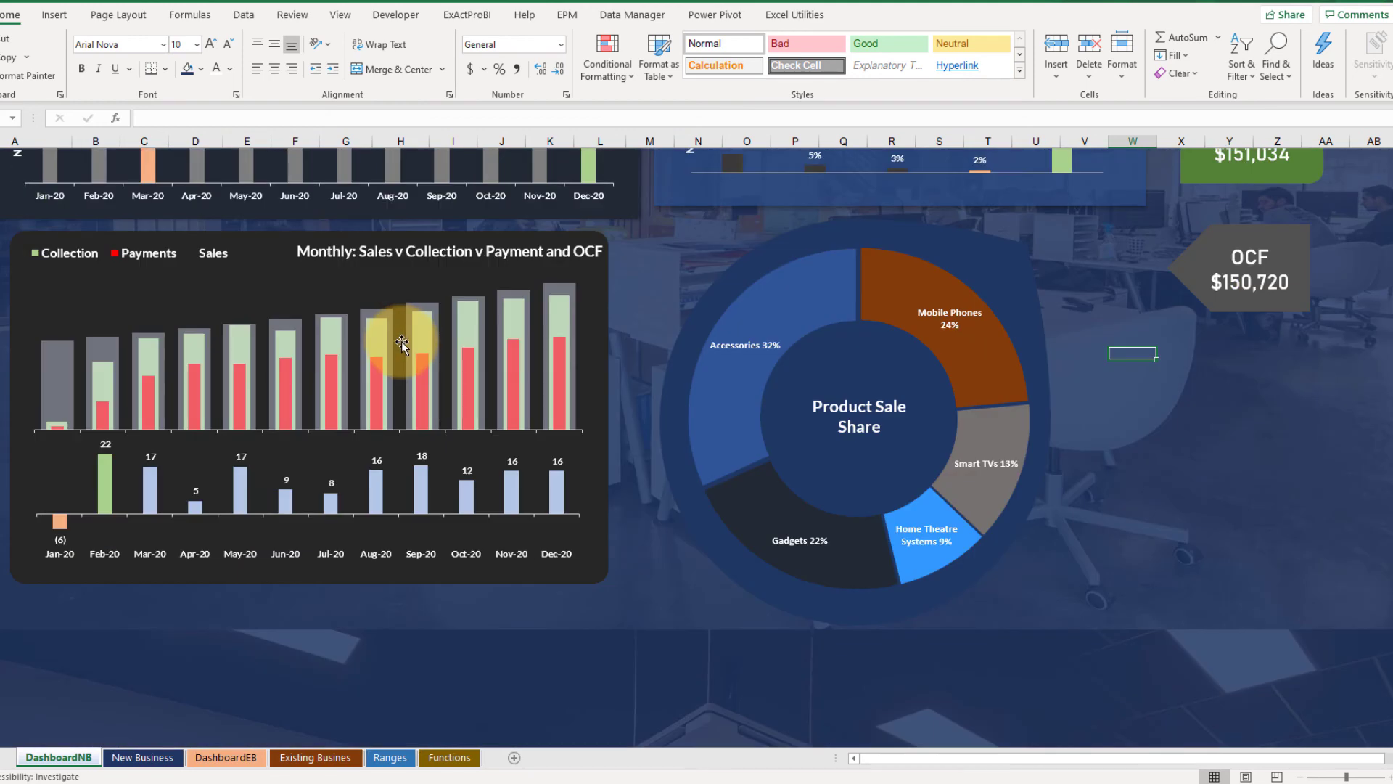
pyautogui.scroll(-7, 402, 342)
pyautogui.scroll(17, 402, 343)
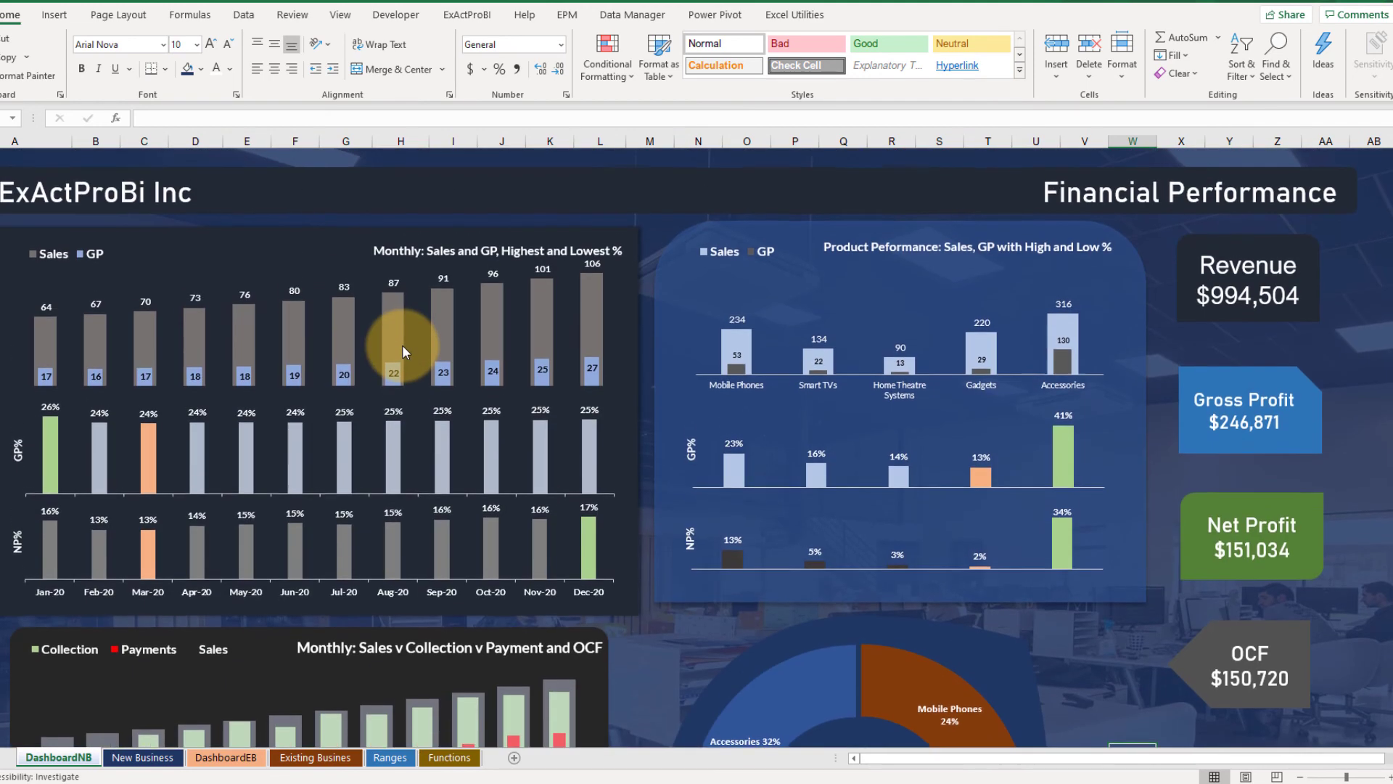
pyautogui.scroll(-7, 402, 345)
pyautogui.scroll(7, 404, 349)
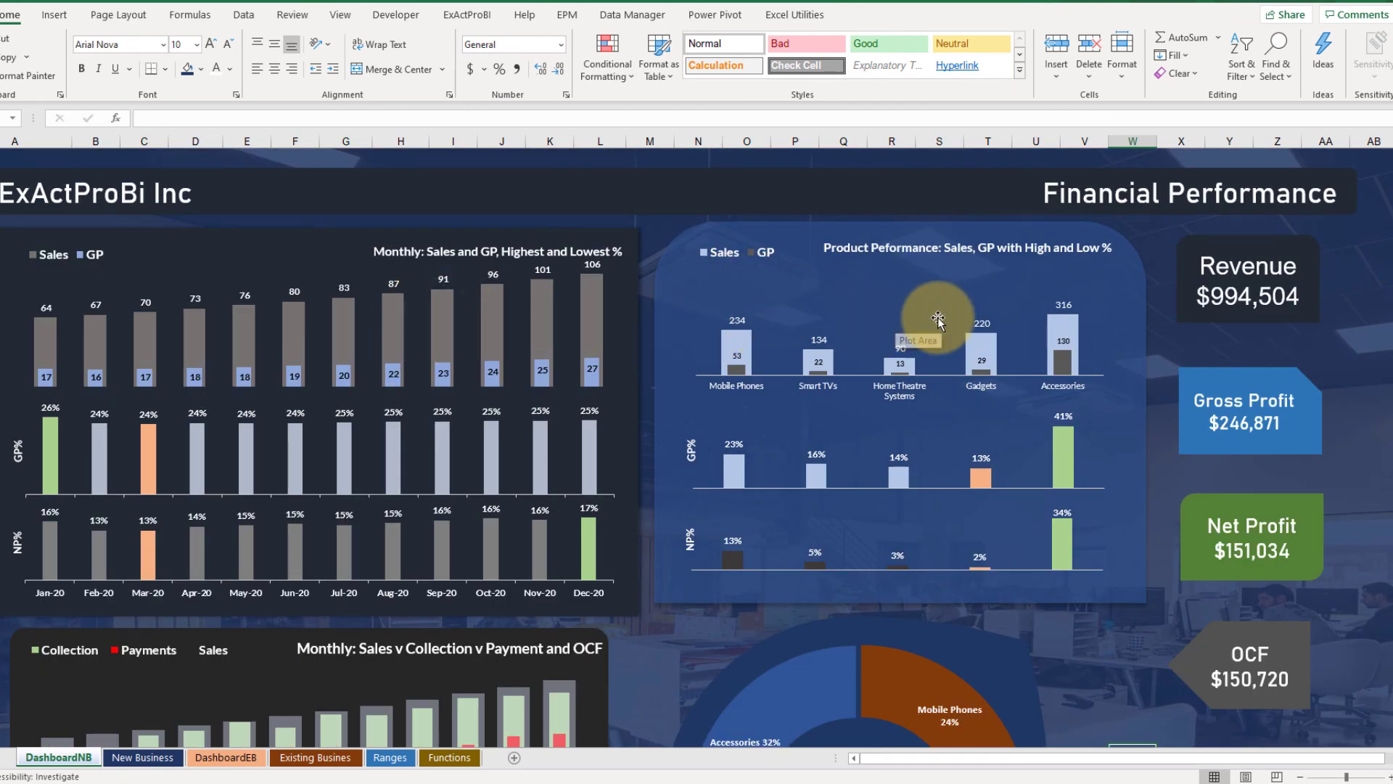
pyautogui.scroll(-10, 659, 345)
pyautogui.scroll(10, 665, 347)
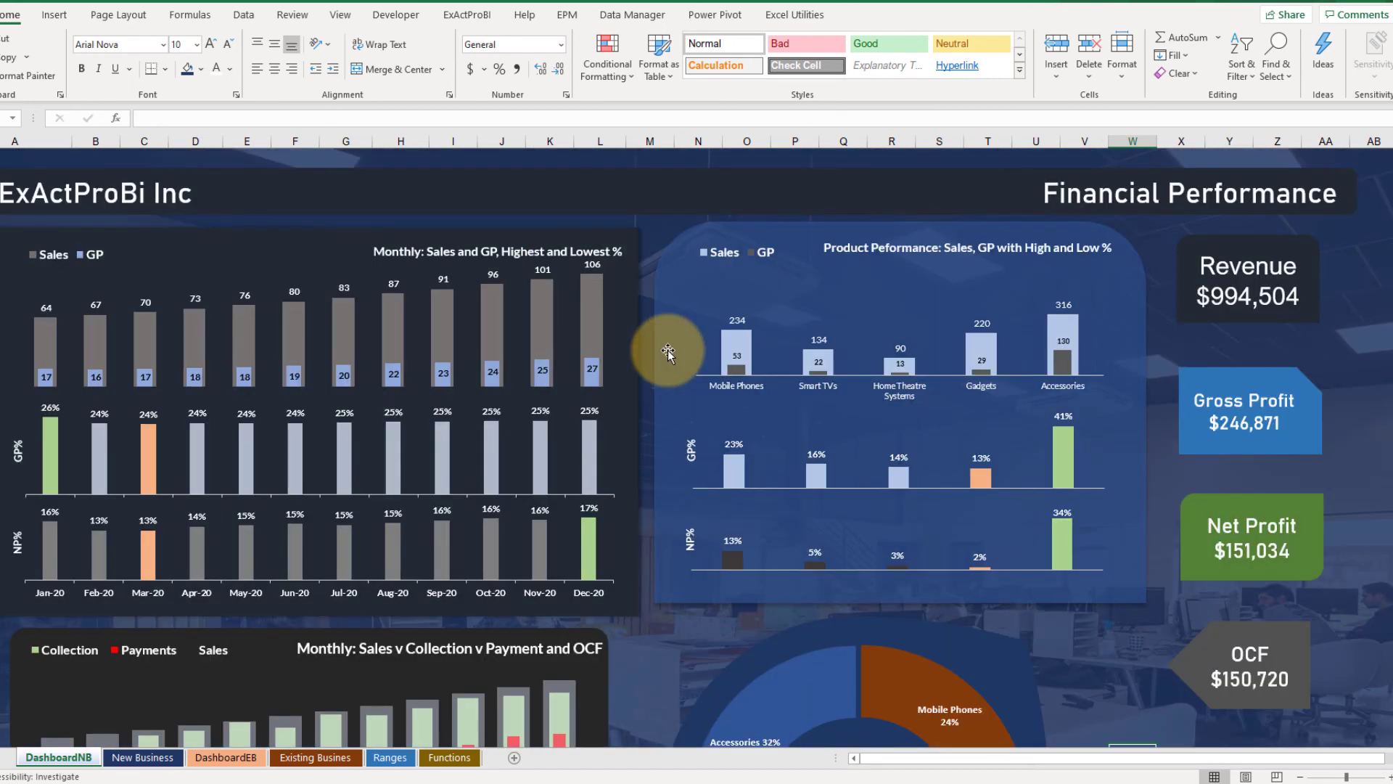